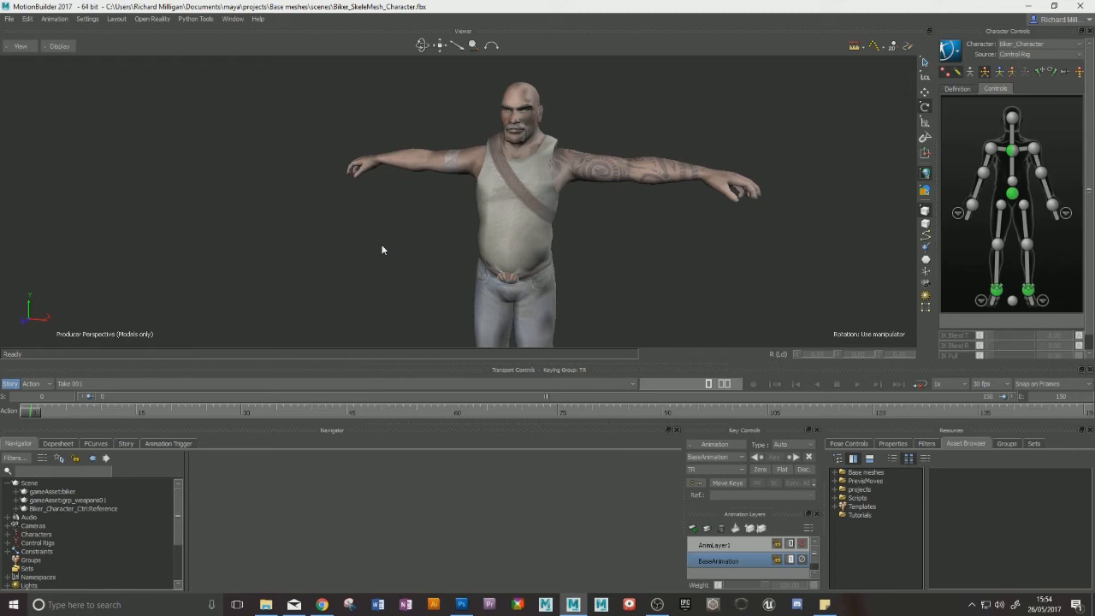
Switch the viewport to X-Ray display to reveal the biker's control rig, and check the right wrist effector's selection.
{"action": "left_click_drag", "start_coordinate": [443, 227], "coordinate": [556, 209], "text": "alt"}
{"action": "key", "text": "ctrl+a"}
{"action": "key", "text": "ctrl+a"}
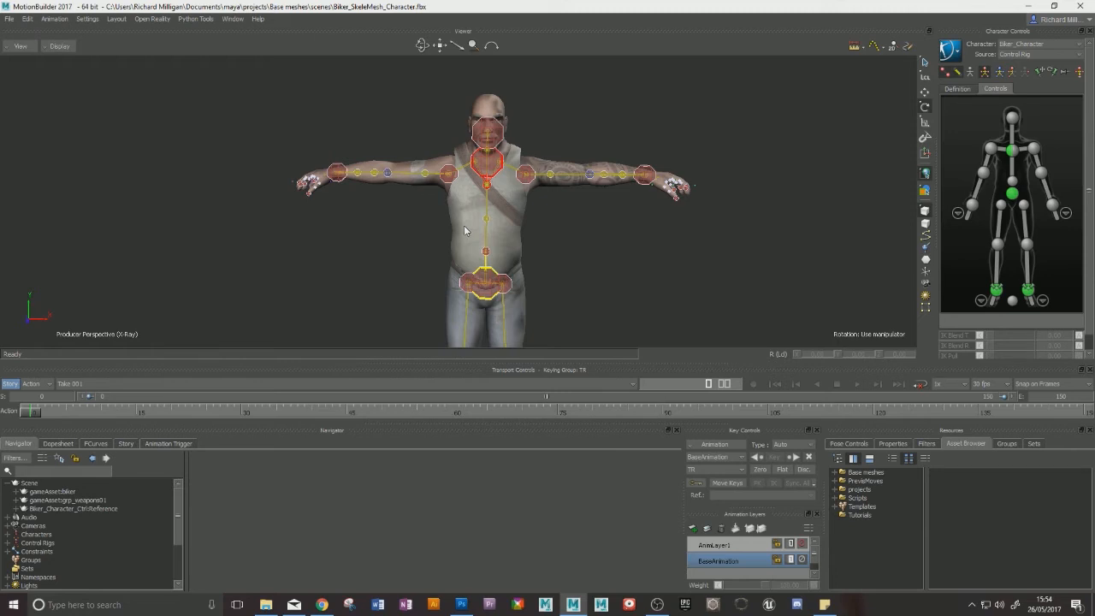
{"action": "left_click", "coordinate": [342, 168]}
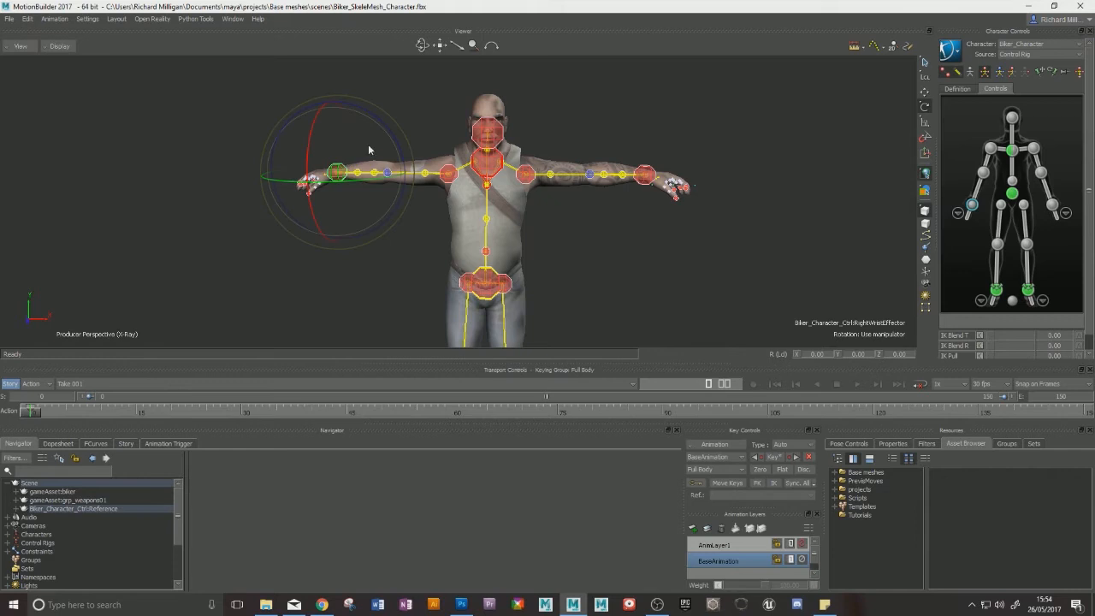
{"action": "left_click", "coordinate": [420, 89]}
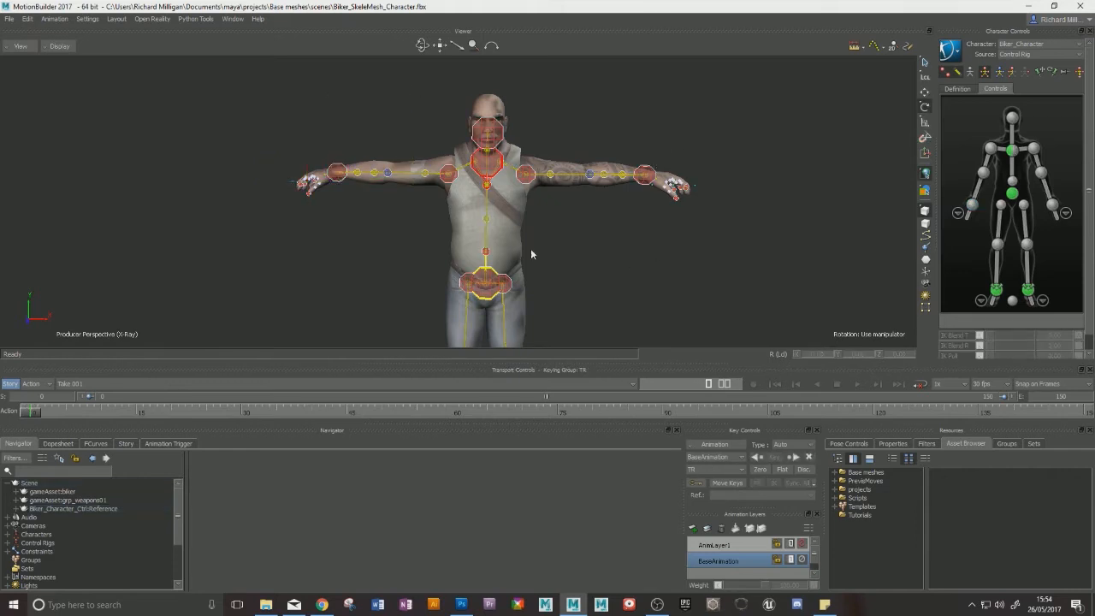
Set the left wrist effector's IK Blend T and IK Blend R to 100.
{"action": "left_click", "coordinate": [648, 174]}
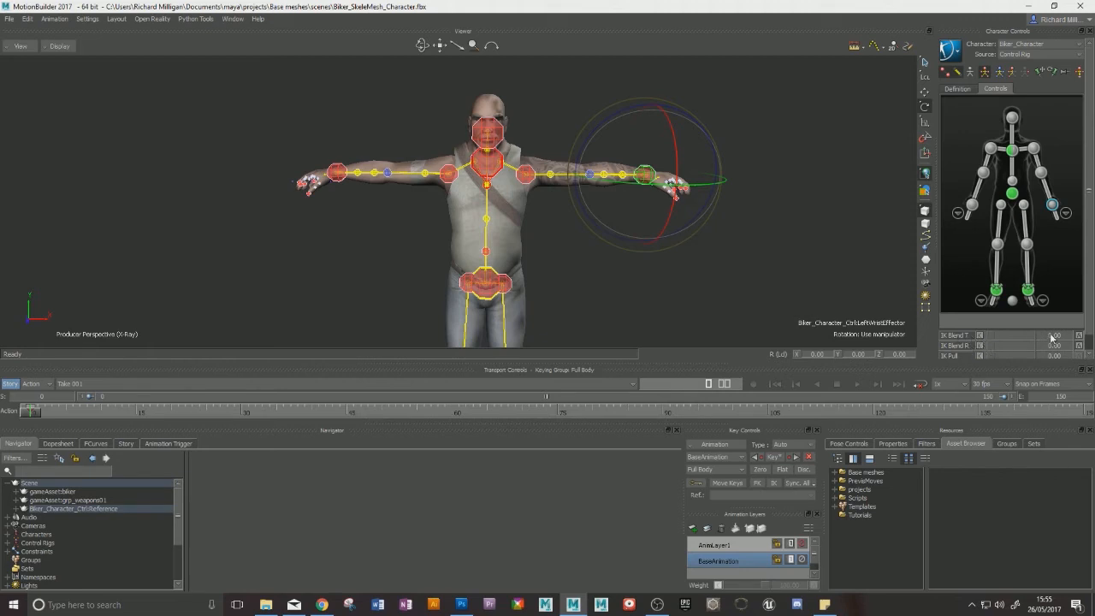
{"action": "left_click_drag", "start_coordinate": [990, 336], "coordinate": [1059, 339]}
{"action": "left_click_drag", "start_coordinate": [990, 346], "coordinate": [1046, 344]}
{"action": "left_click", "coordinate": [1018, 334]}
{"action": "left_click", "coordinate": [1031, 345]}
{"action": "left_click", "coordinate": [773, 486]}
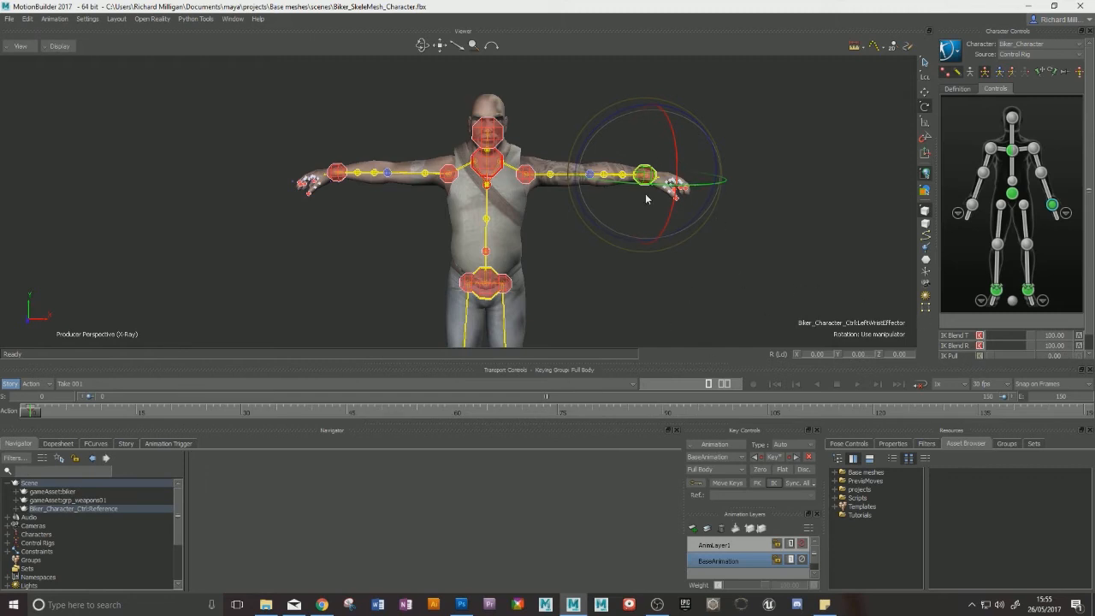
Compare the IK blend settings of the right and left wrist effectors.
{"action": "left_click", "coordinate": [338, 172]}
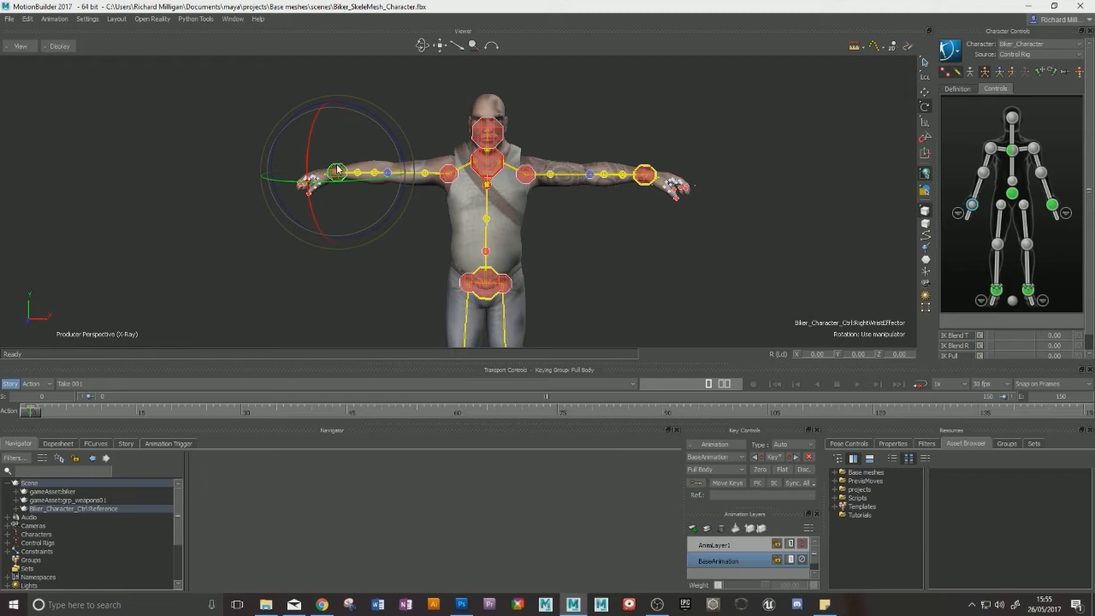
{"action": "left_click", "coordinate": [651, 175]}
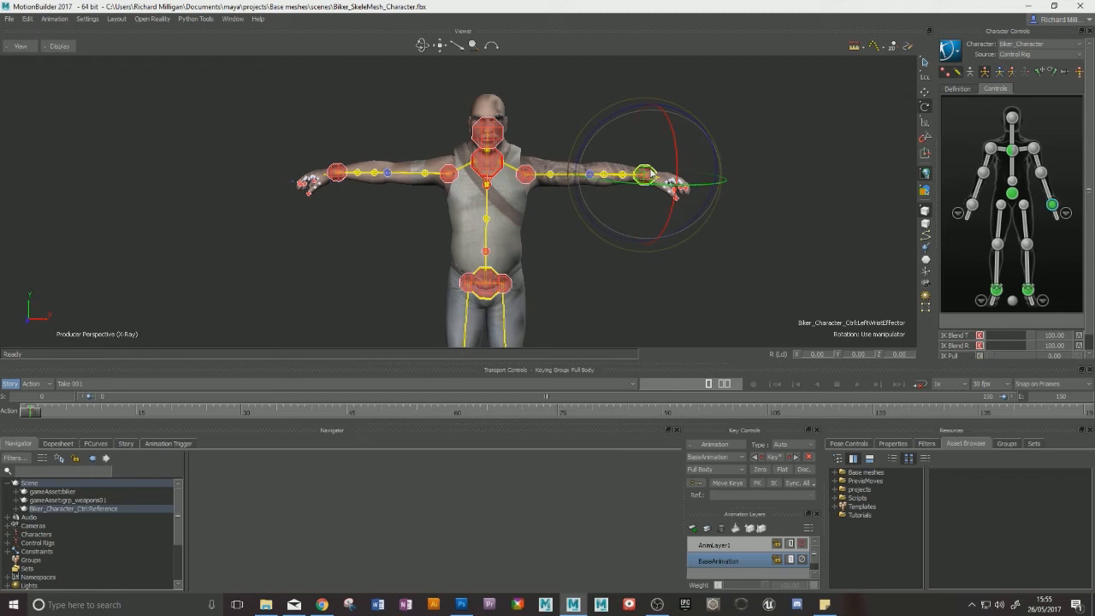
{"action": "left_click_drag", "start_coordinate": [501, 220], "coordinate": [551, 212], "text": "alt"}
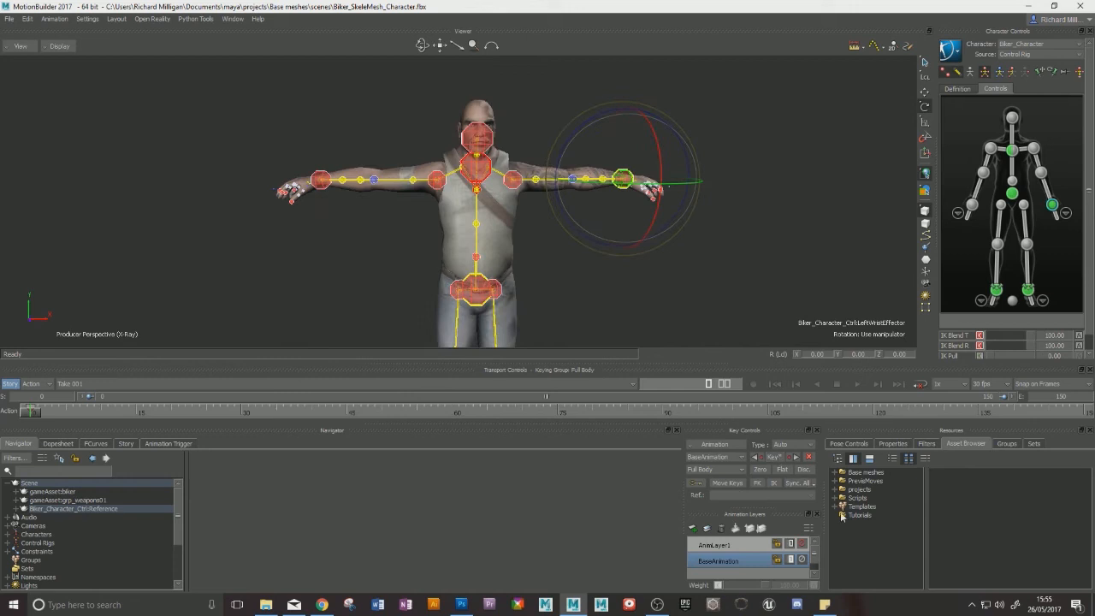
Browse the asset library to the assets folder of the Base meshes project and pick the two-handed sword rig.
{"action": "left_click", "coordinate": [839, 490]}
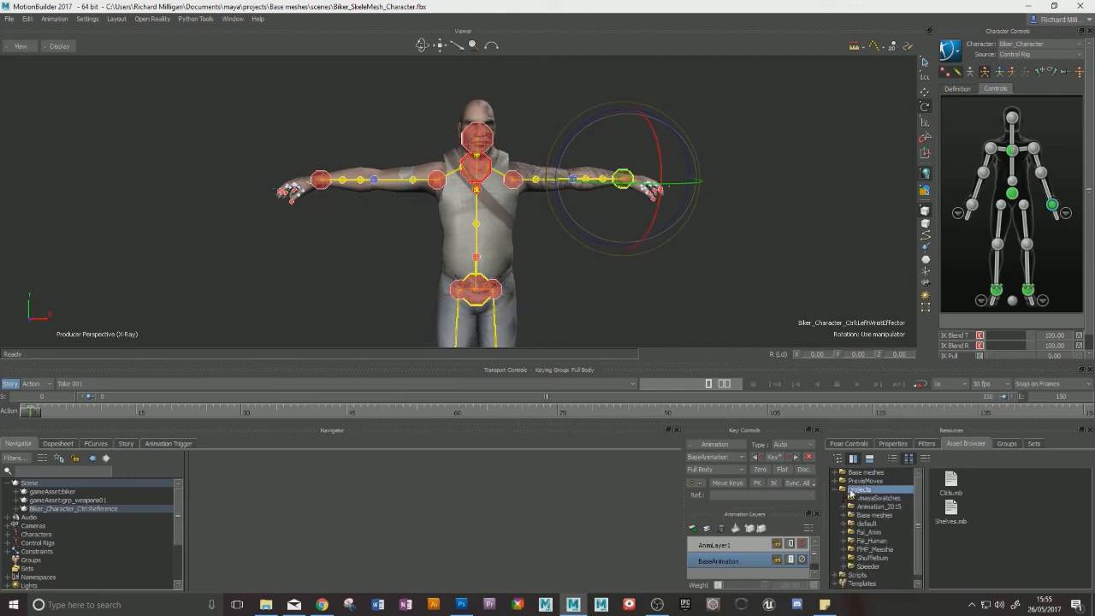
{"action": "left_click", "coordinate": [852, 516]}
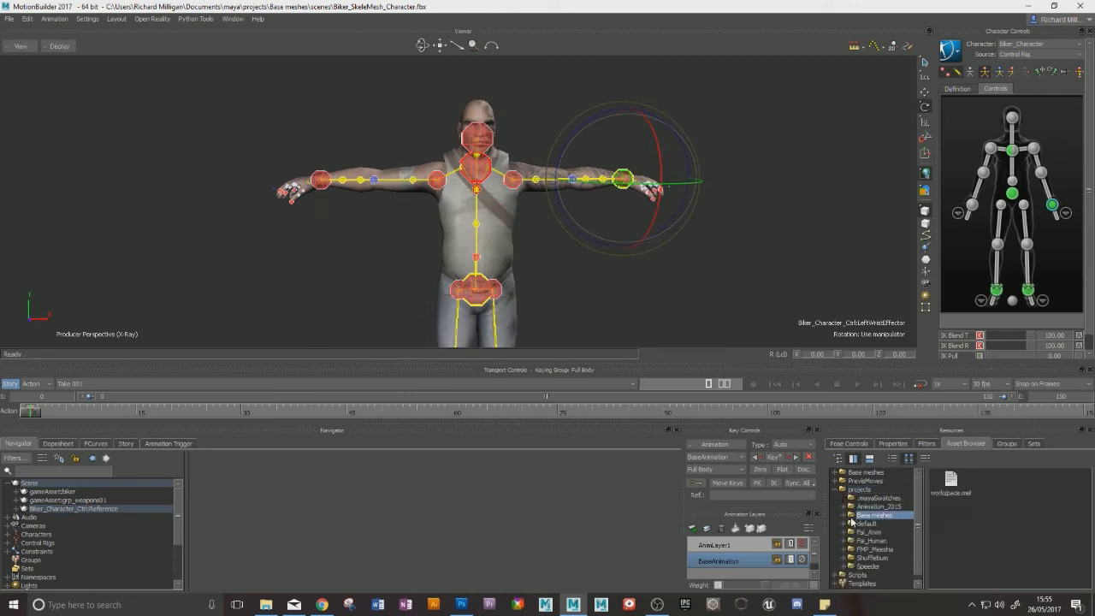
{"action": "left_click", "coordinate": [846, 517]}
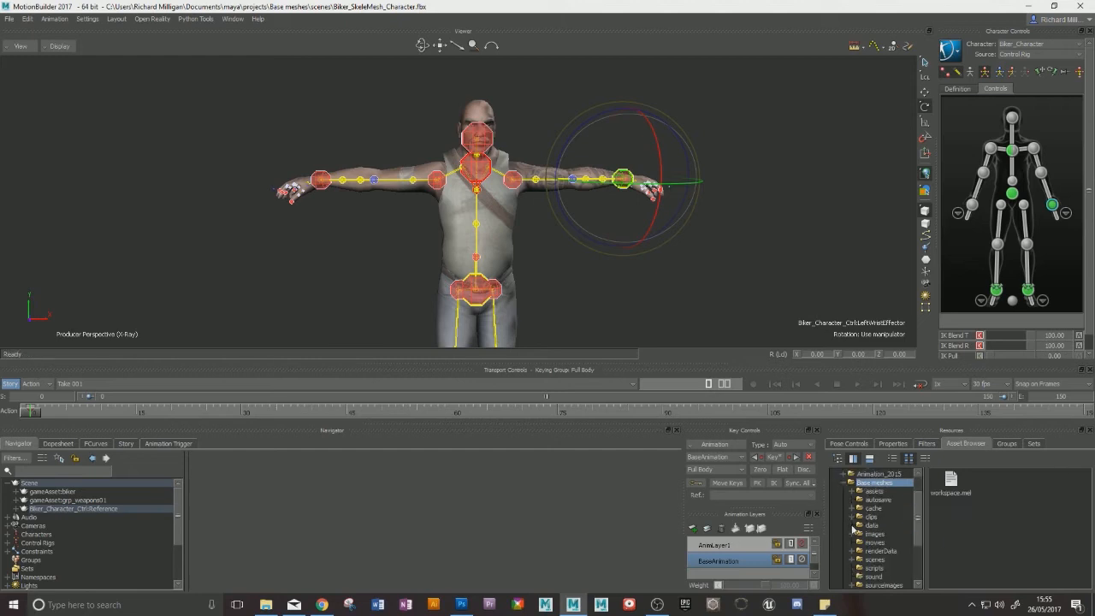
{"action": "left_click", "coordinate": [859, 494]}
{"action": "left_click", "coordinate": [950, 479]}
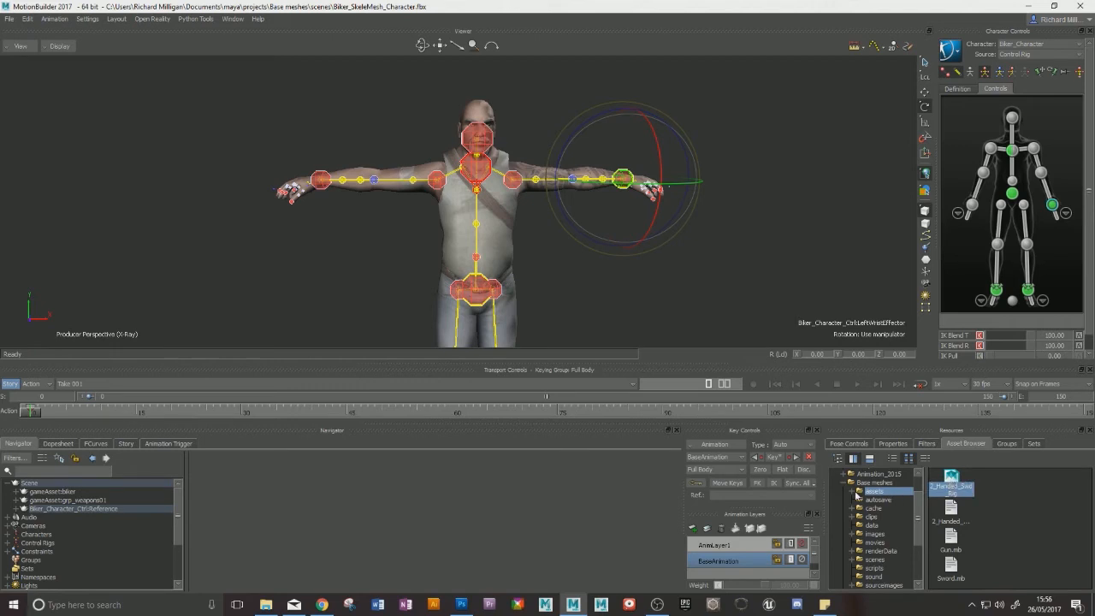
Merge the 2_Handed_Swd_Rig asset into the scene with no animation and inspect its size beside the biker.
{"action": "left_click", "coordinate": [855, 494]}
{"action": "left_click", "coordinate": [889, 510]}
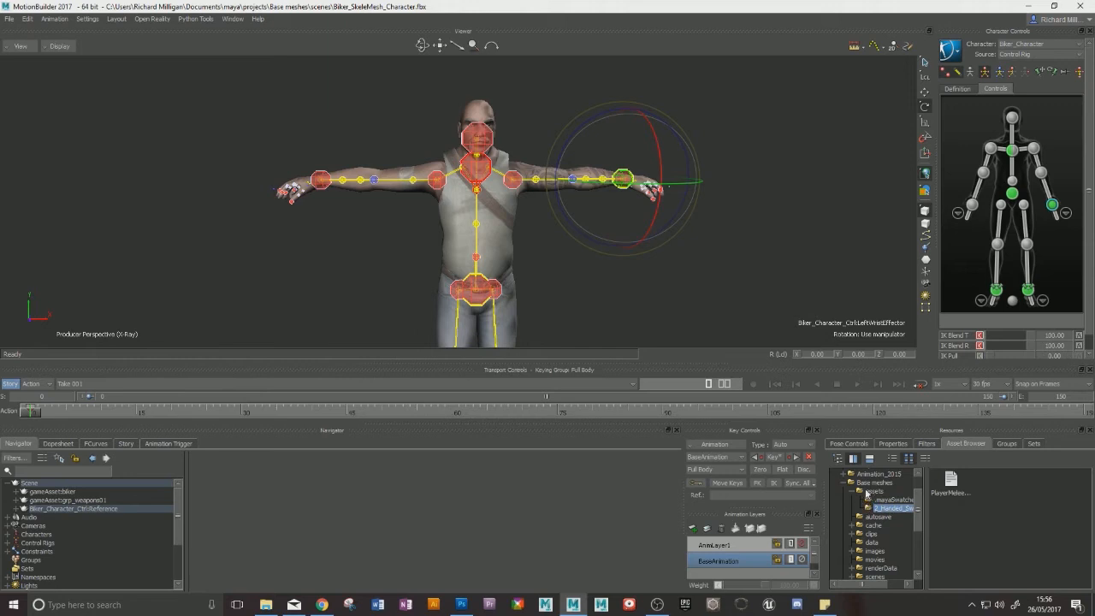
{"action": "left_click", "coordinate": [870, 491]}
{"action": "left_click_drag", "start_coordinate": [928, 499], "coordinate": [572, 299]}
{"action": "mouse_move", "coordinate": [584, 295]}
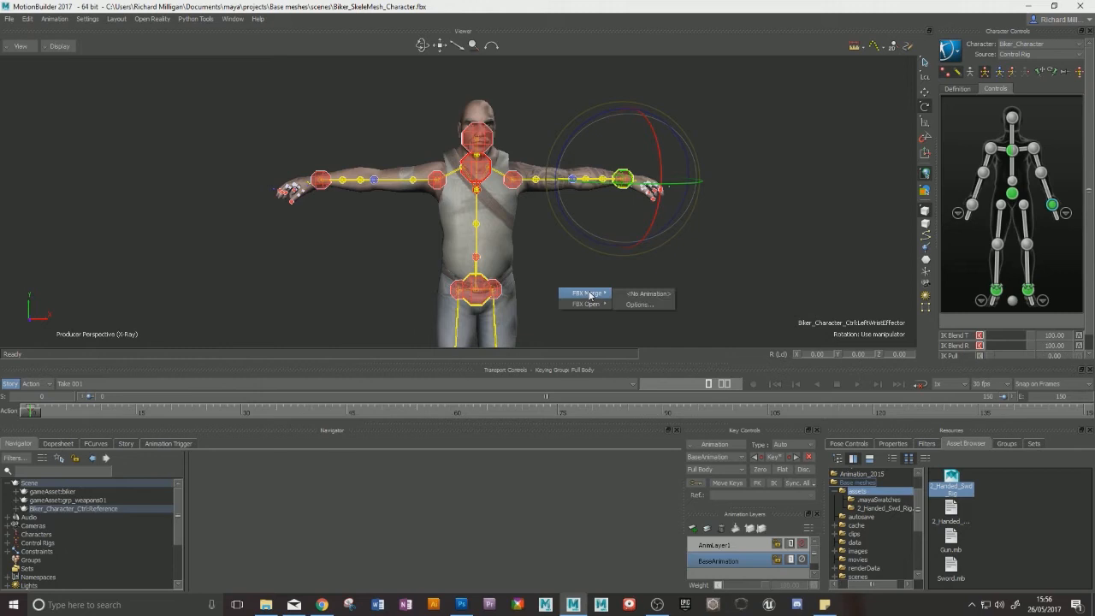
{"action": "left_click", "coordinate": [648, 293]}
{"action": "scroll", "coordinate": [541, 267], "scroll_direction": "down", "scroll_amount": 8}
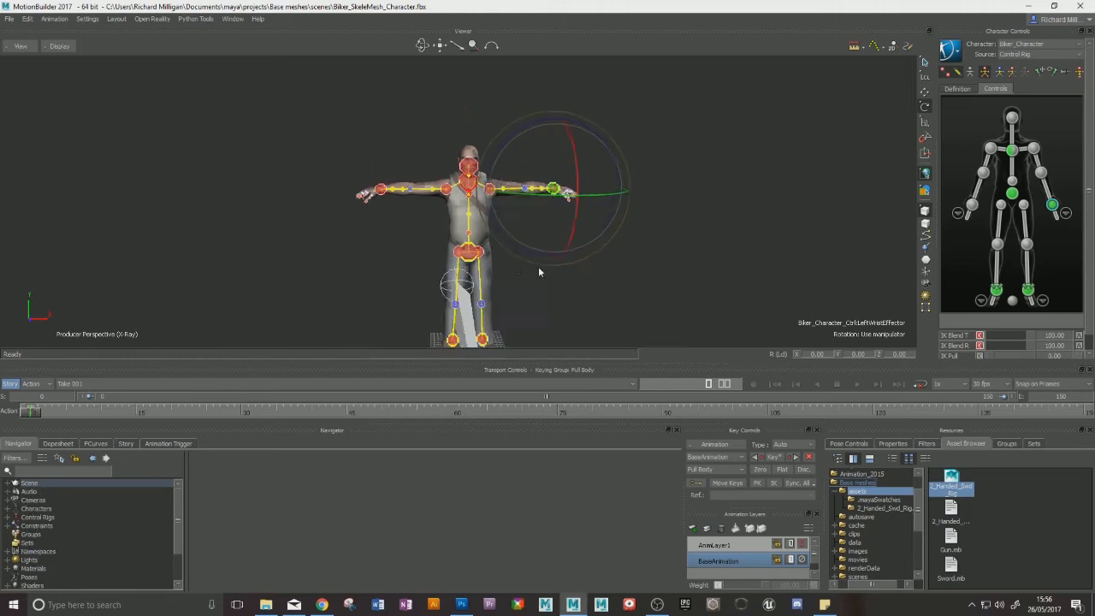
{"action": "left_click_drag", "start_coordinate": [522, 266], "coordinate": [566, 201], "text": "alt"}
{"action": "scroll", "coordinate": [540, 267], "scroll_direction": "up", "scroll_amount": 6}
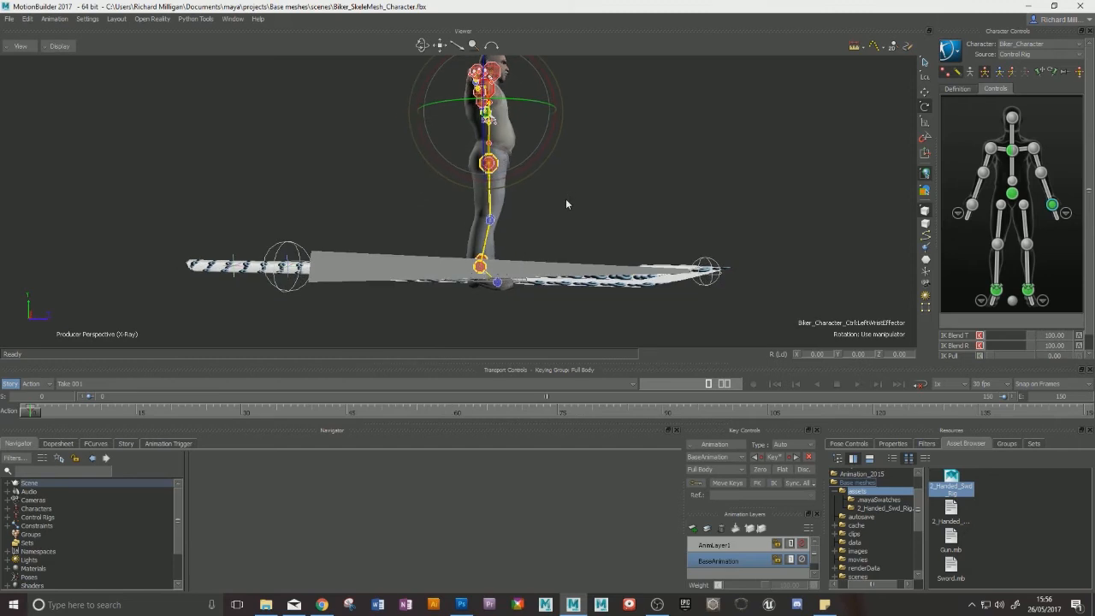
Delete the whole Two_Hnd_Swd_Ctrl branch from the scene, including all of its textures.
{"action": "key", "text": "ctrl+z"}
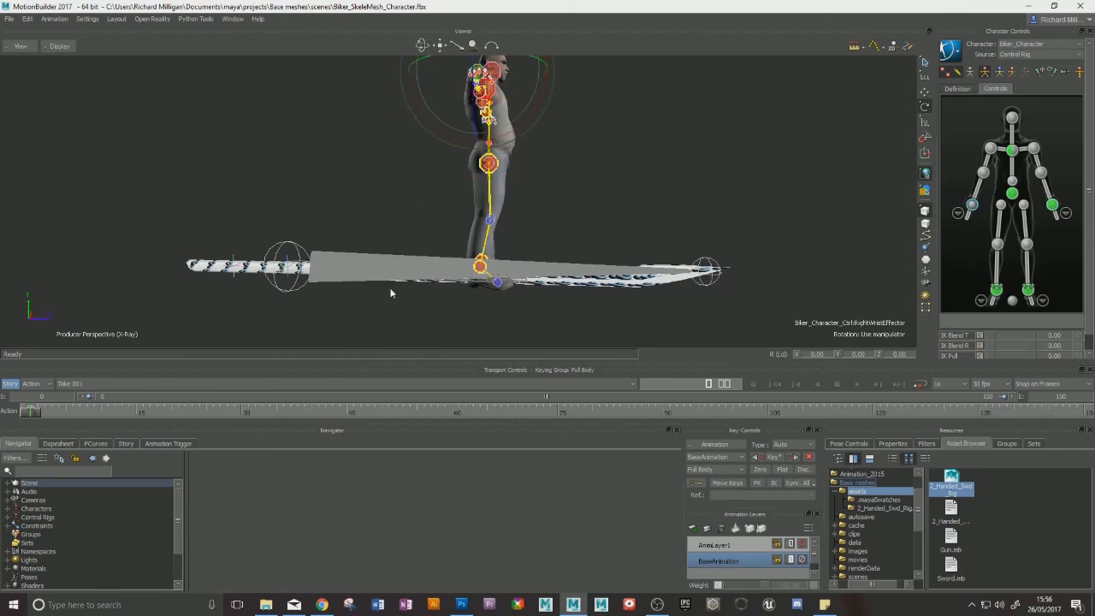
{"action": "left_click", "coordinate": [8, 483]}
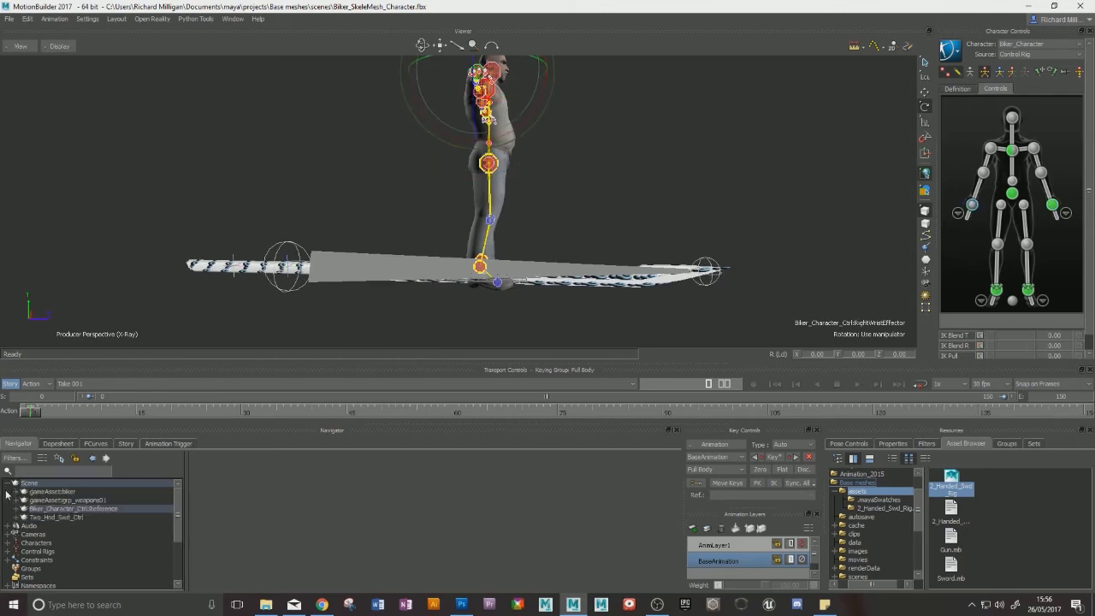
{"action": "left_click", "coordinate": [58, 517]}
{"action": "right_click", "coordinate": [59, 517]}
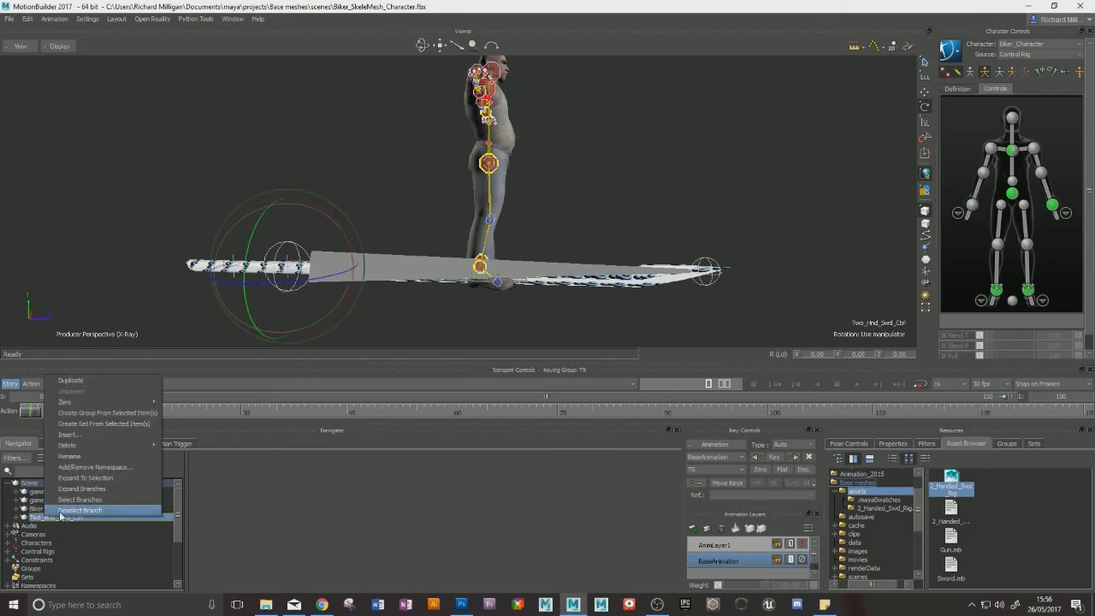
{"action": "left_click", "coordinate": [69, 499]}
{"action": "right_click", "coordinate": [65, 519]}
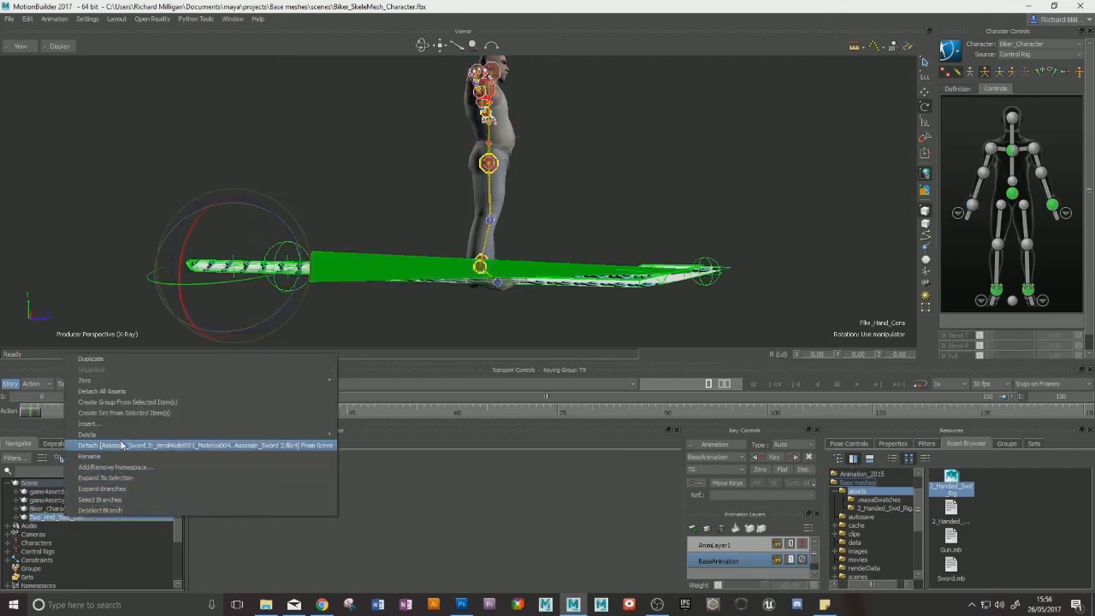
{"action": "mouse_move", "coordinate": [158, 434]}
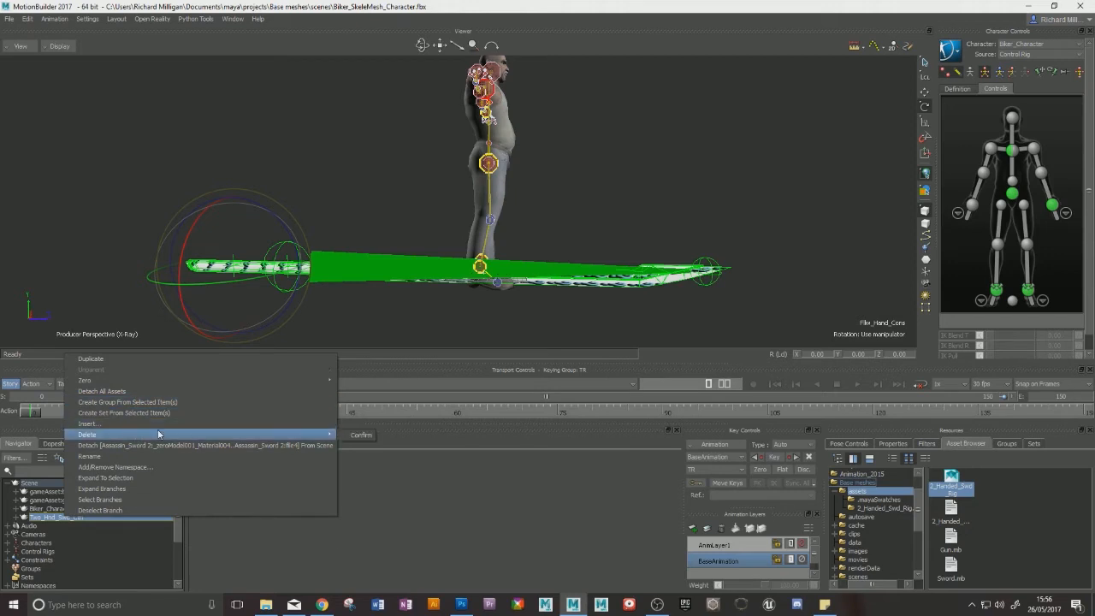
{"action": "left_click", "coordinate": [369, 435]}
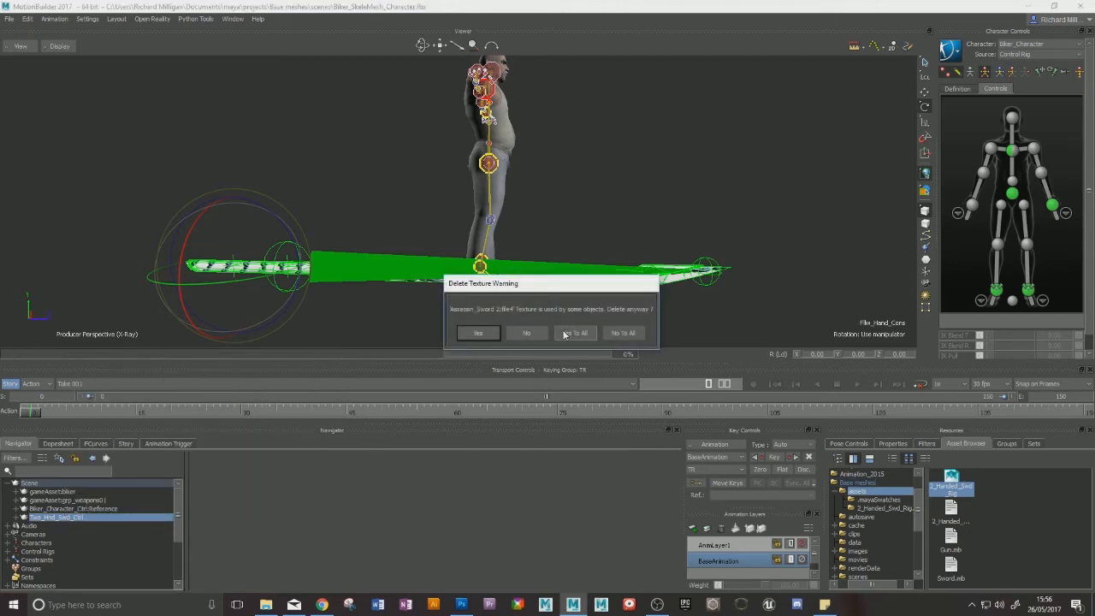
{"action": "left_click", "coordinate": [571, 333]}
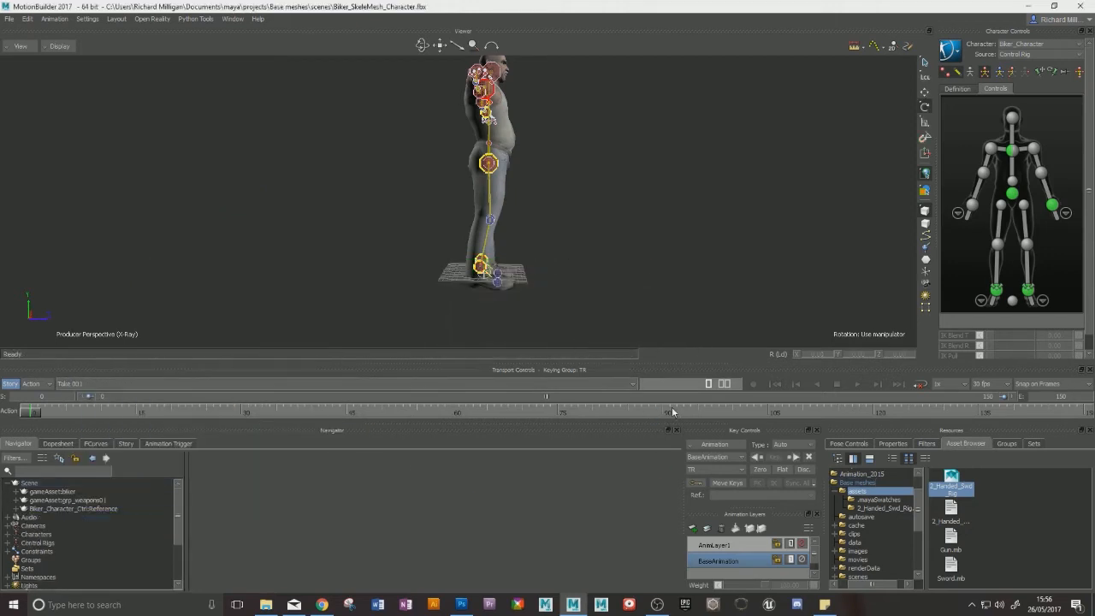
Merge Ninja_Sword from the Base meshes scenes/Objects folder into the scene with no animation.
{"action": "scroll", "coordinate": [850, 535], "scroll_direction": "down", "scroll_amount": 2}
{"action": "left_click", "coordinate": [858, 534]}
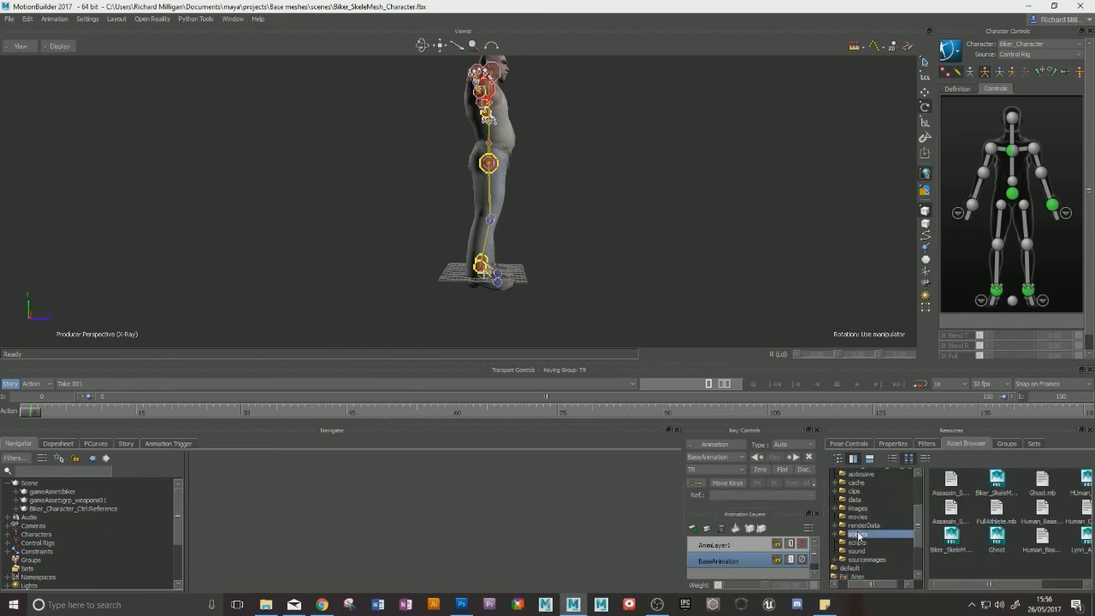
{"action": "left_click", "coordinate": [835, 535]}
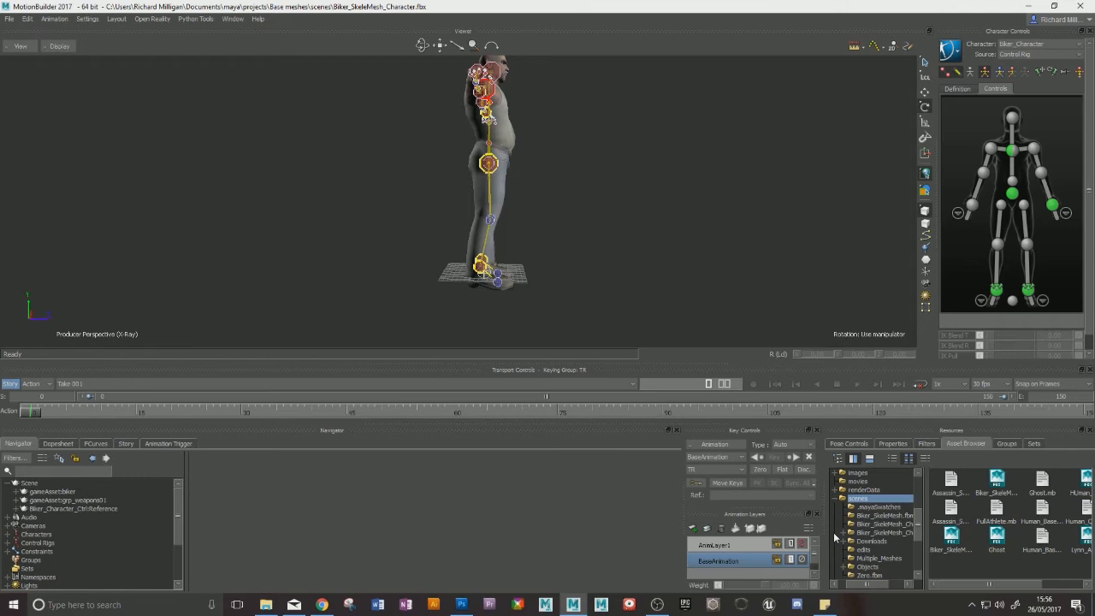
{"action": "scroll", "coordinate": [854, 535], "scroll_direction": "down", "scroll_amount": 1}
{"action": "left_click", "coordinate": [845, 550]}
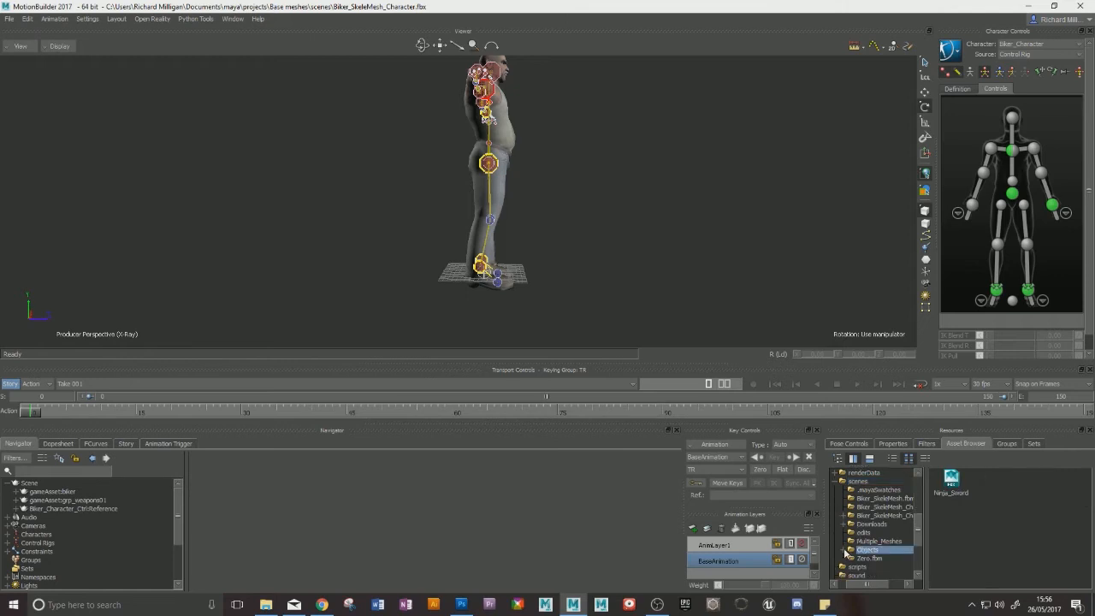
{"action": "left_click_drag", "start_coordinate": [951, 481], "coordinate": [585, 259]}
{"action": "left_click", "coordinate": [661, 254]}
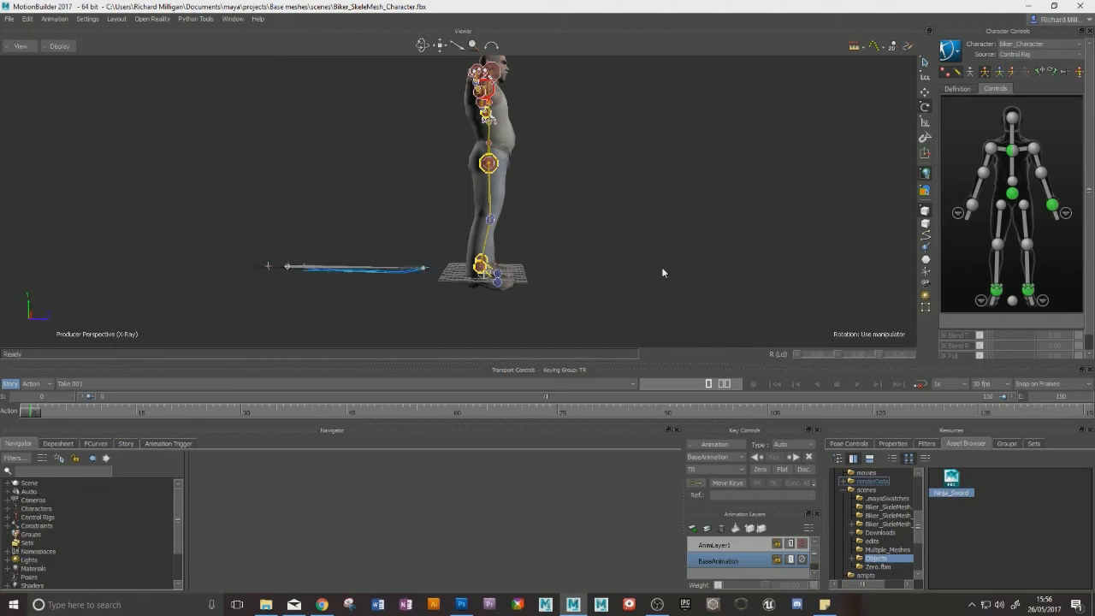
Move the Two_Hnd_Swd_Ctrl object to about 50.8 on Z behind the biker, and rotate the sword so its blade points straight down.
{"action": "left_click_drag", "start_coordinate": [460, 209], "coordinate": [468, 232], "text": "alt"}
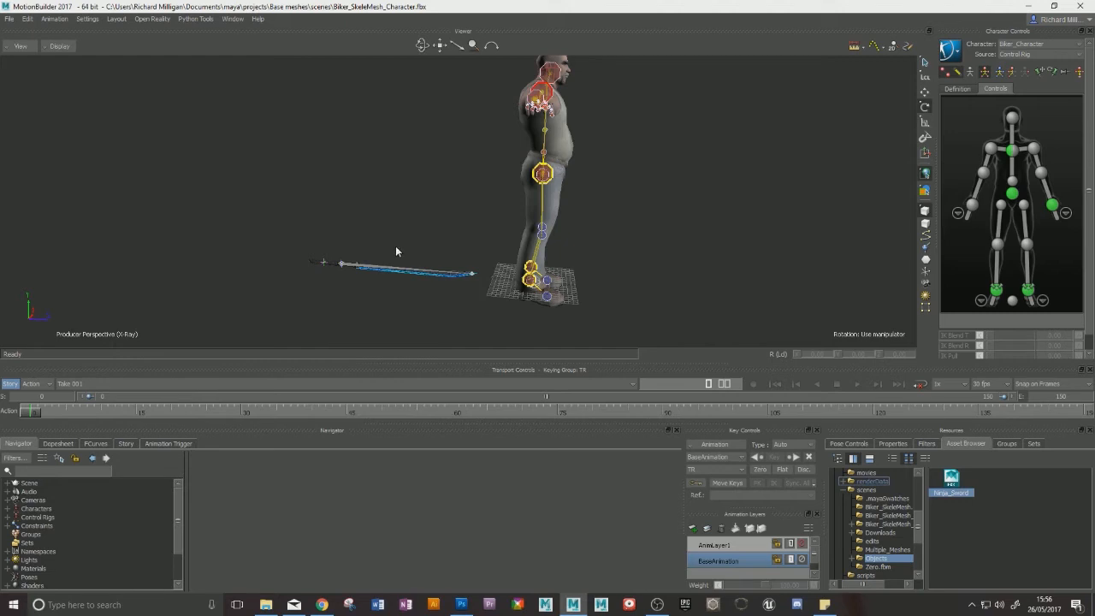
{"action": "left_click", "coordinate": [8, 483]}
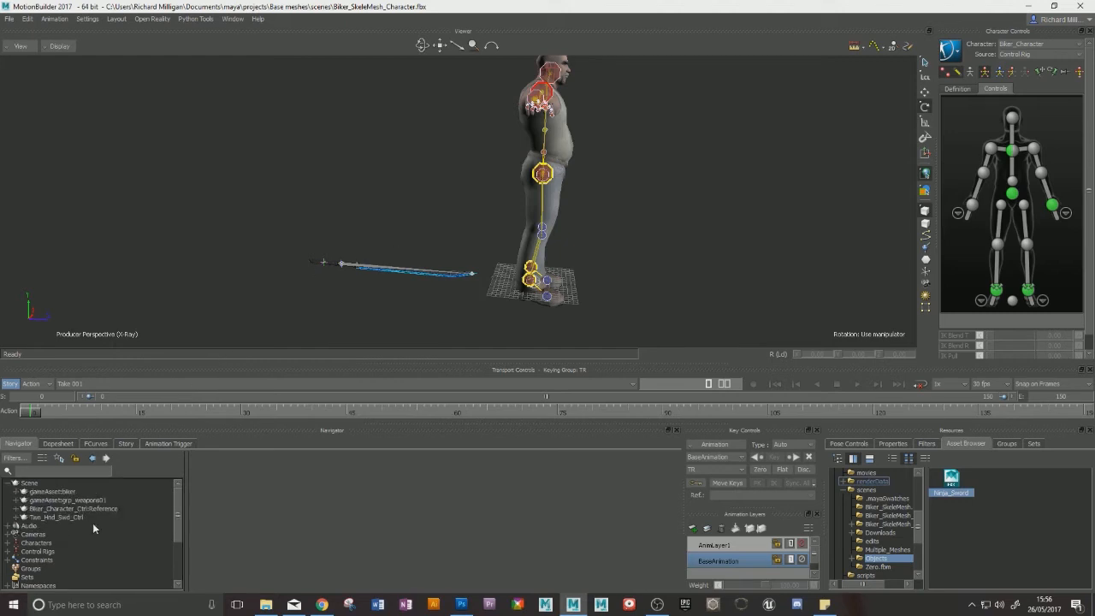
{"action": "left_click", "coordinate": [58, 515]}
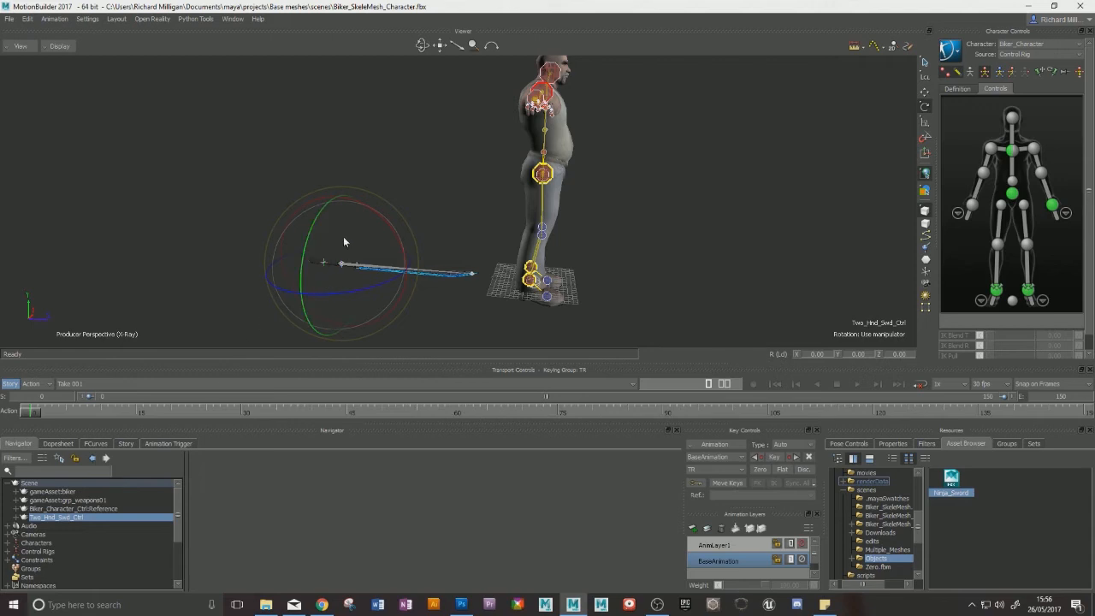
{"action": "key", "text": "t"}
{"action": "left_click_drag", "start_coordinate": [289, 262], "coordinate": [520, 275]}
{"action": "left_click_drag", "start_coordinate": [549, 268], "coordinate": [438, 294], "text": "alt"}
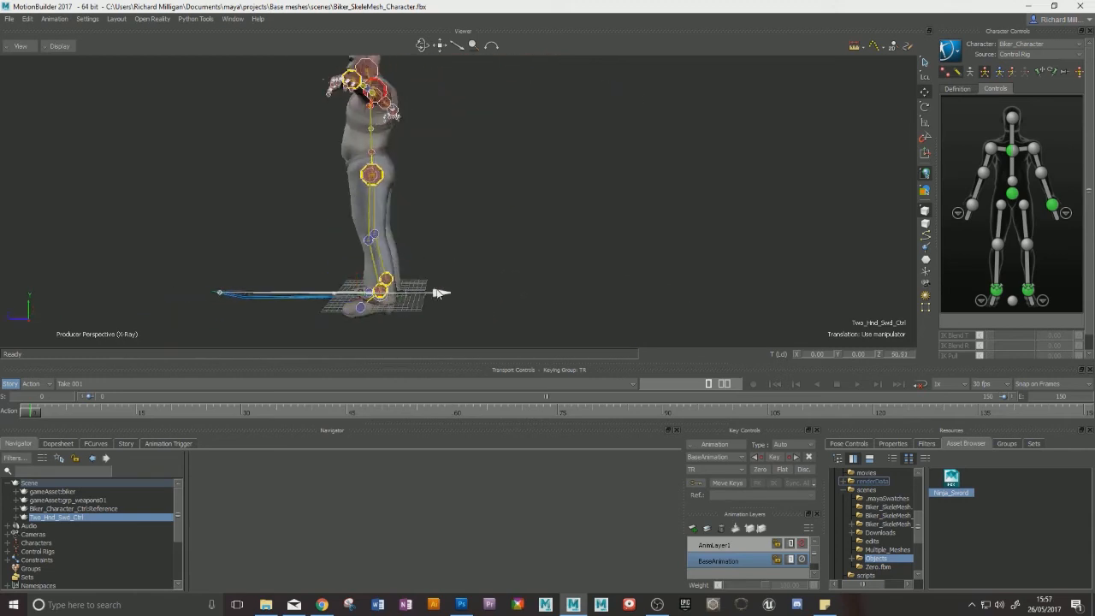
{"action": "key", "text": "e"}
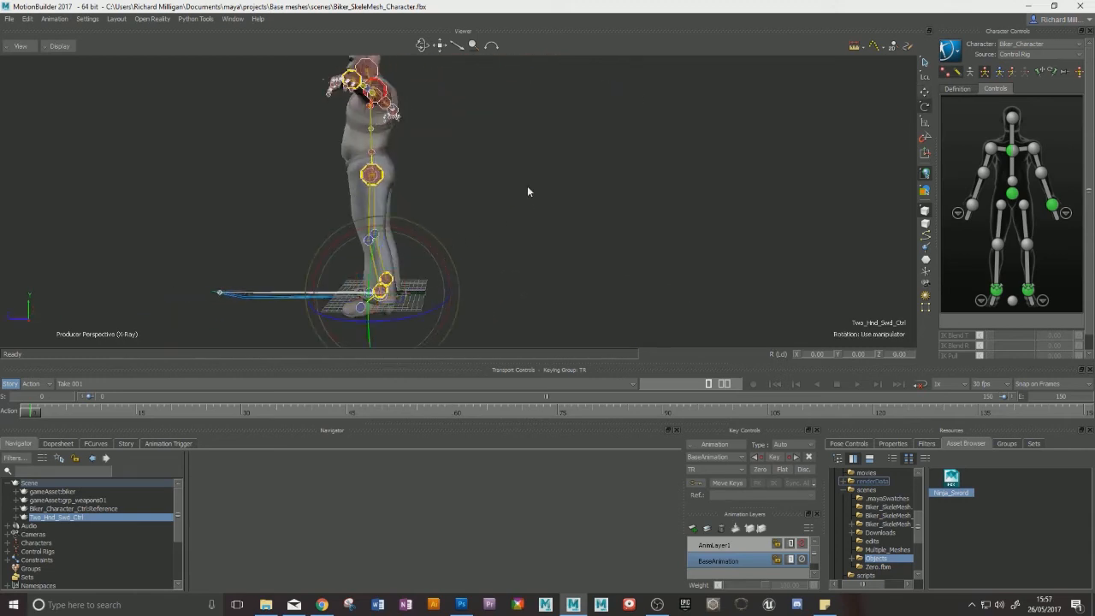
{"action": "left_click_drag", "start_coordinate": [438, 251], "coordinate": [371, 243]}
Raise the sword to the biker's upper back, at about 41.6 on Y and 50.5 on Z, and switch the viewport to models only.
{"action": "key", "text": "w"}
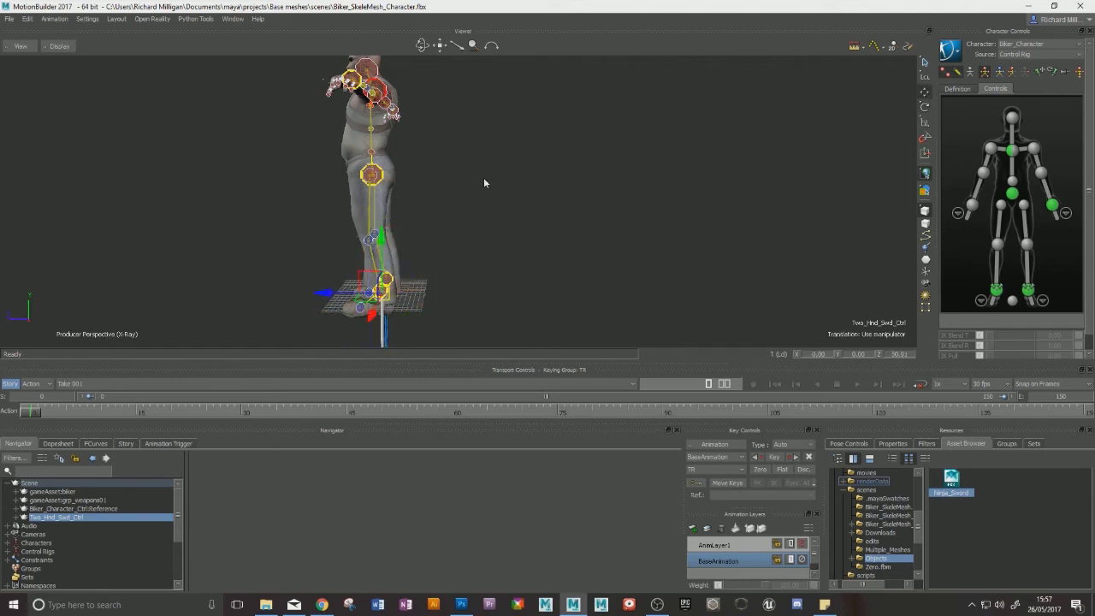
{"action": "middle_click_drag", "start_coordinate": [455, 113], "coordinate": [425, 188], "text": "alt"}
{"action": "left_click_drag", "start_coordinate": [424, 187], "coordinate": [397, 174], "text": "alt"}
{"action": "right_click_drag", "start_coordinate": [398, 174], "coordinate": [395, 223], "text": "alt"}
{"action": "middle_click_drag", "start_coordinate": [396, 223], "coordinate": [459, 177], "text": "alt"}
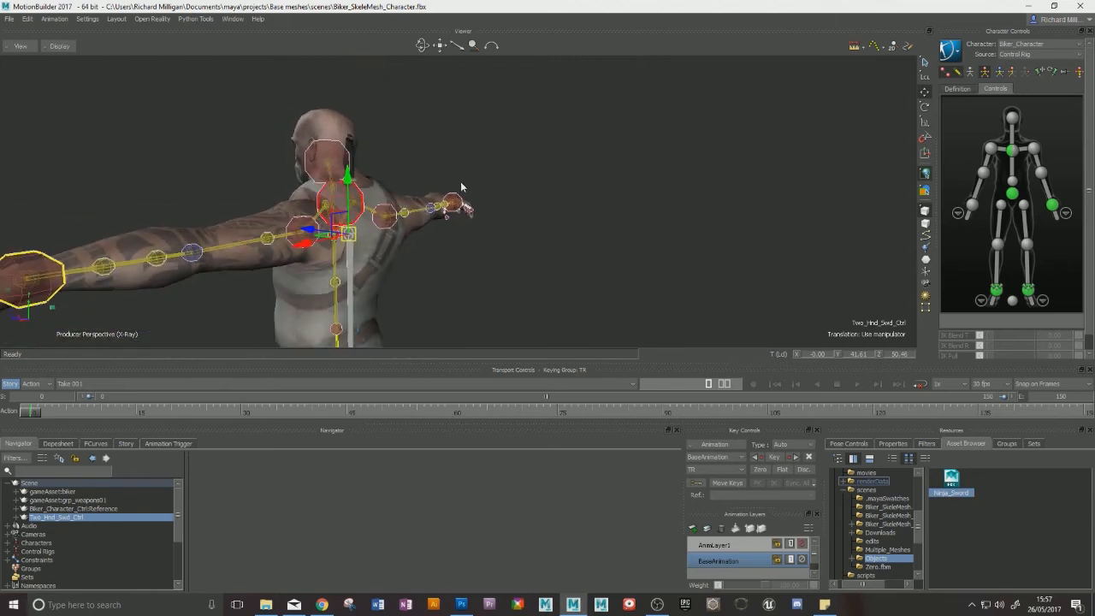
{"action": "key", "text": "ctrl+a"}
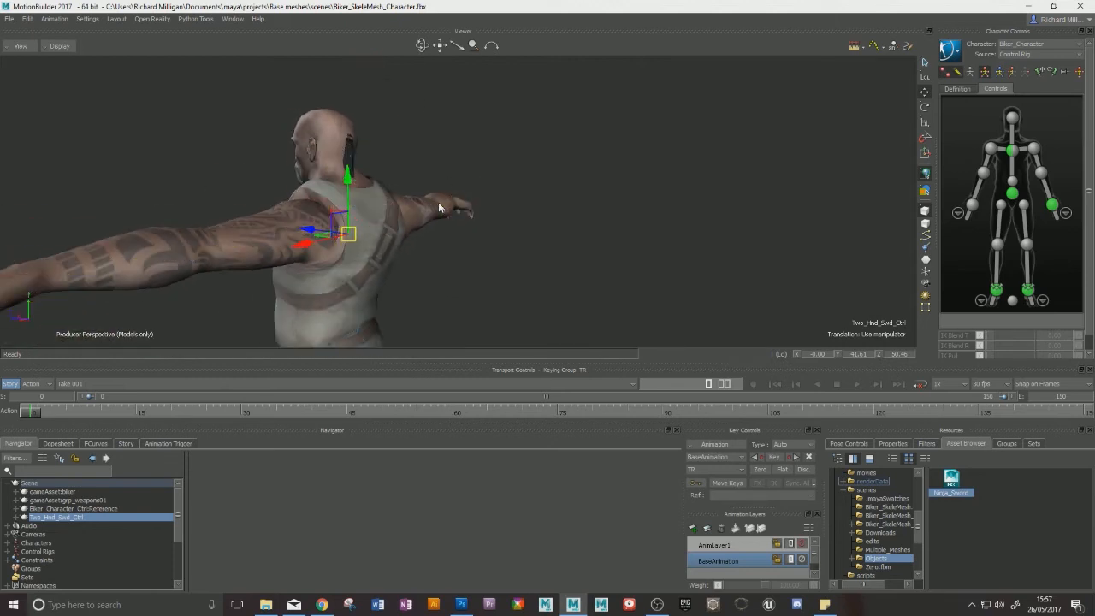
Shift the sword along Z to about 46.5 so it sits close against the biker's back.
{"action": "left_click_drag", "start_coordinate": [306, 231], "coordinate": [338, 233]}
{"action": "middle_click_drag", "start_coordinate": [434, 241], "coordinate": [477, 187], "text": "alt"}
{"action": "right_click_drag", "start_coordinate": [477, 188], "coordinate": [451, 180], "text": "alt"}
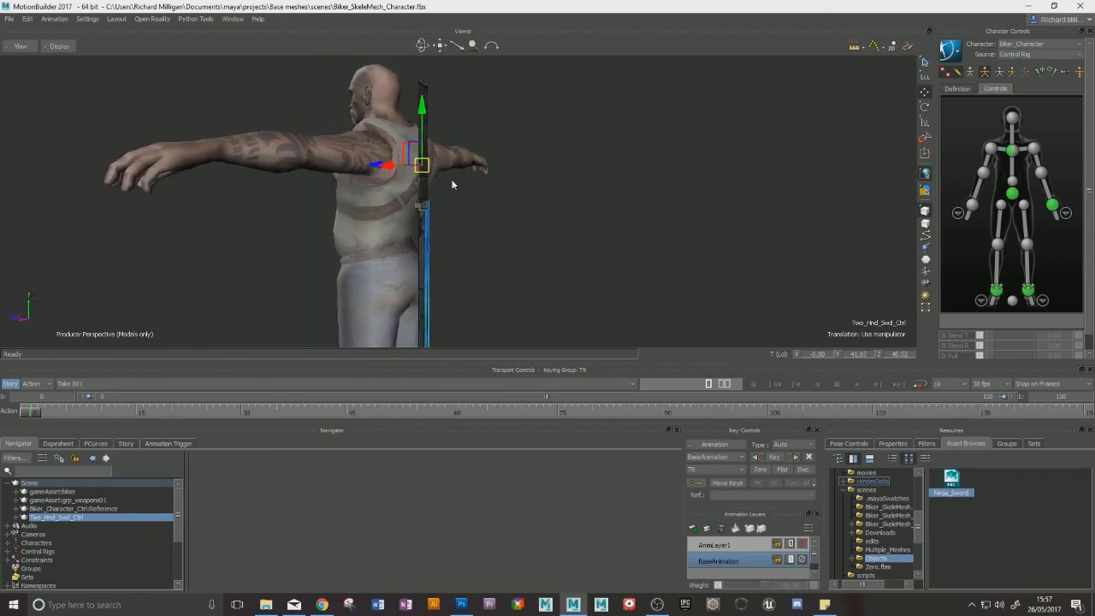
{"action": "left_click_drag", "start_coordinate": [492, 129], "coordinate": [447, 200], "text": "alt"}
Switch the viewport to X-Ray display so the control rig shows, and enable automatic keying.
{"action": "key", "text": "r"}
{"action": "key", "text": "ctrl+a"}
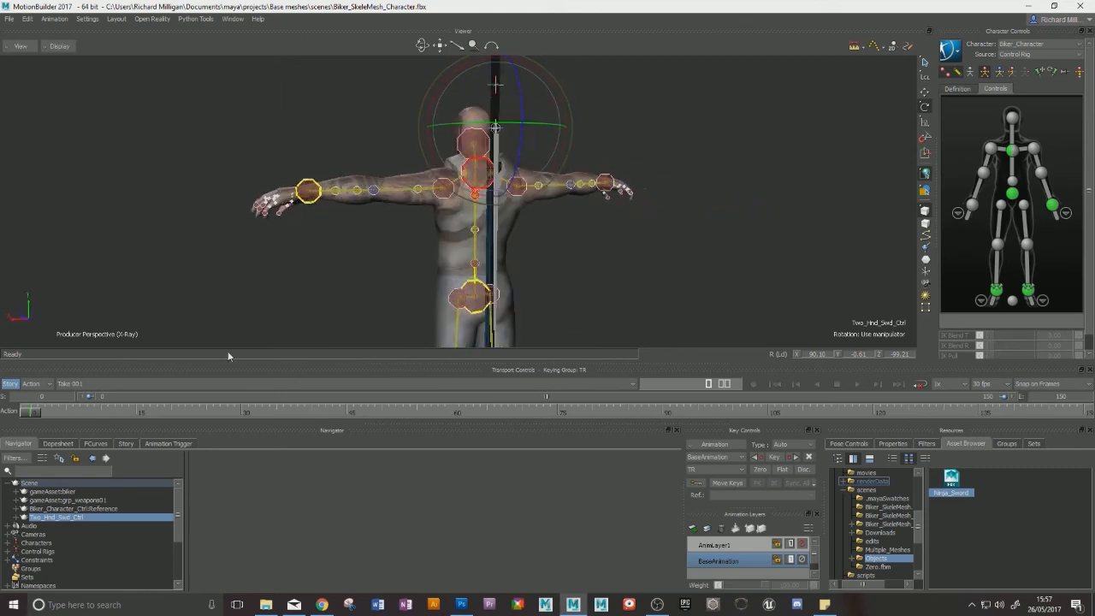
{"action": "mouse_move", "coordinate": [409, 234]}
{"action": "left_mouse_down", "text": "alt"}
{"action": "mouse_move", "coordinate": [596, 245]}
{"action": "mouse_move", "coordinate": [391, 237]}
{"action": "mouse_move", "coordinate": [401, 244]}
{"action": "left_mouse_up", "text": "alt"}
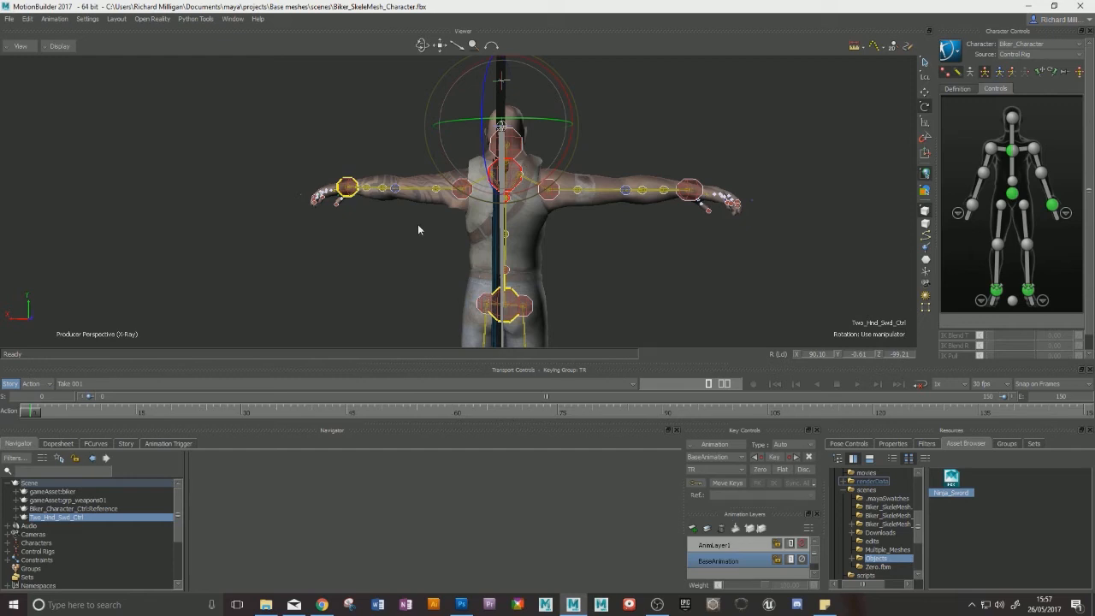
{"action": "left_click_drag", "start_coordinate": [464, 221], "coordinate": [432, 221], "text": "alt"}
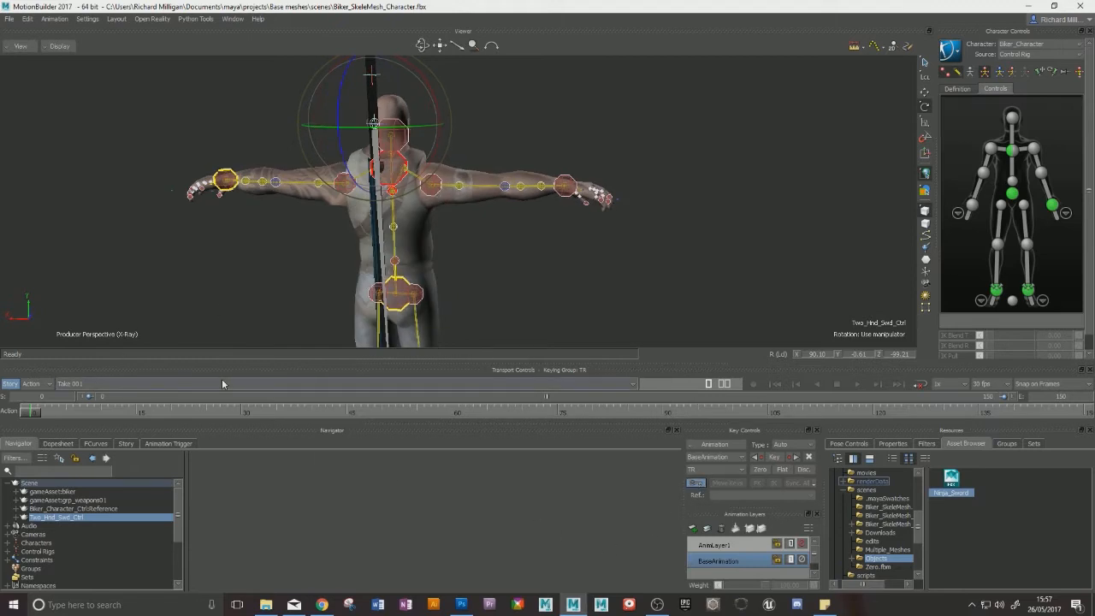
Rotate the right shoulder effector to about 61.4 on Y so the right arm lowers beside the body.
{"action": "left_click", "coordinate": [440, 186]}
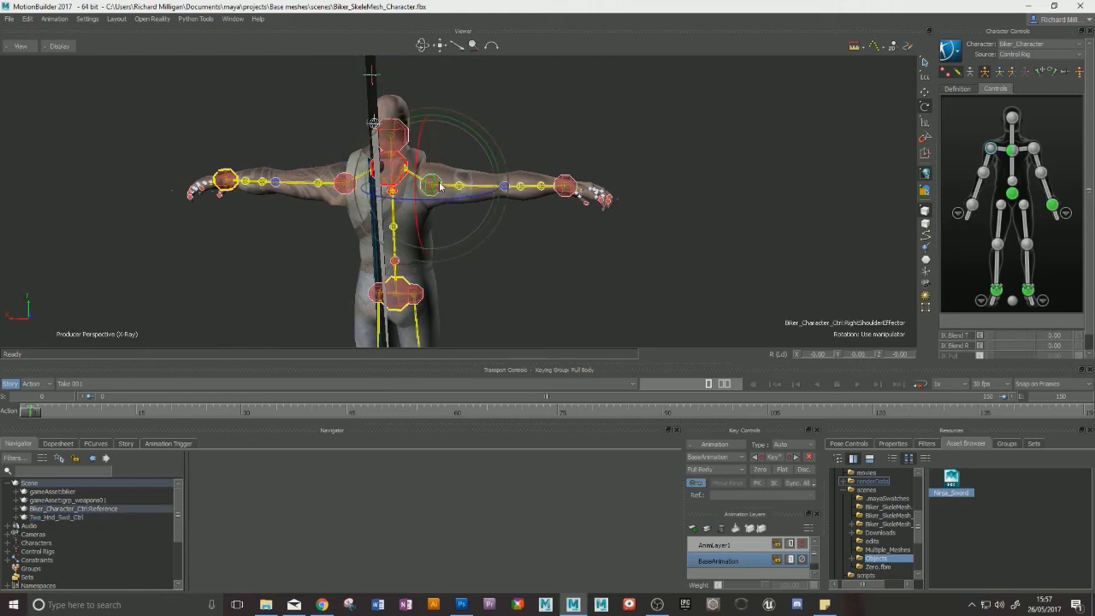
{"action": "left_click_drag", "start_coordinate": [485, 144], "coordinate": [339, 180]}
{"action": "middle_click_drag", "start_coordinate": [376, 242], "coordinate": [404, 145], "text": "alt"}
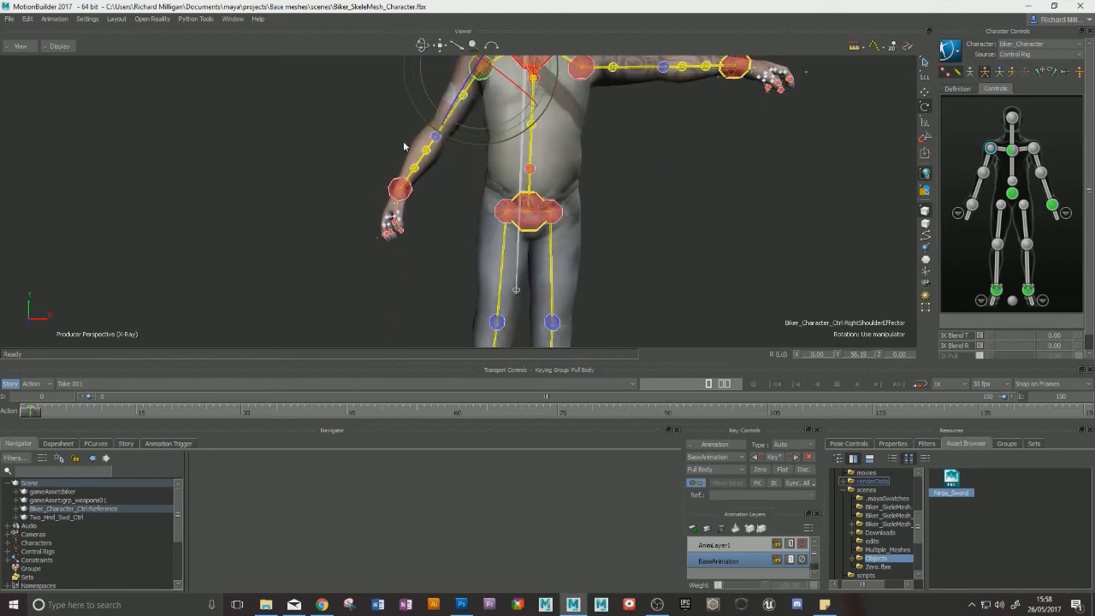
{"action": "middle_click_drag", "start_coordinate": [451, 111], "coordinate": [479, 148], "text": "alt"}
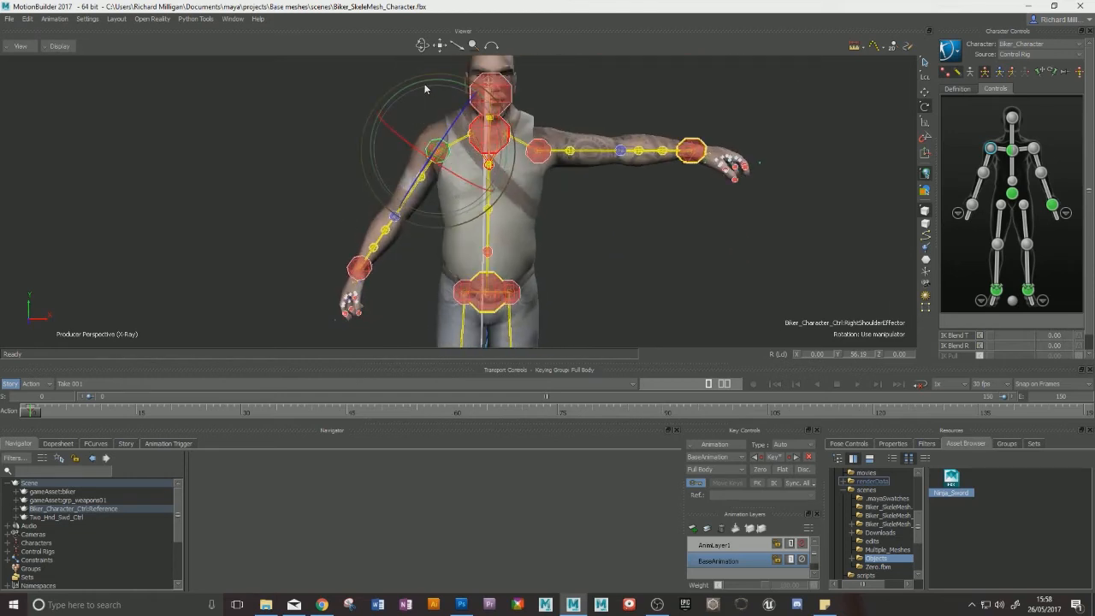
{"action": "left_click_drag", "start_coordinate": [415, 88], "coordinate": [409, 154]}
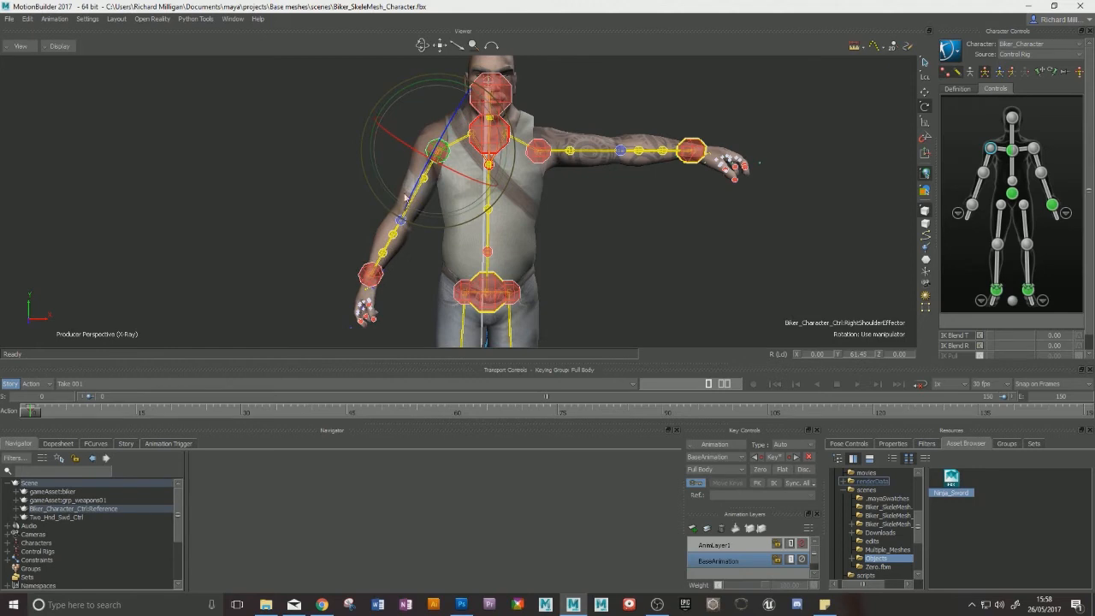
{"action": "left_click_drag", "start_coordinate": [379, 267], "coordinate": [333, 231], "text": "alt"}
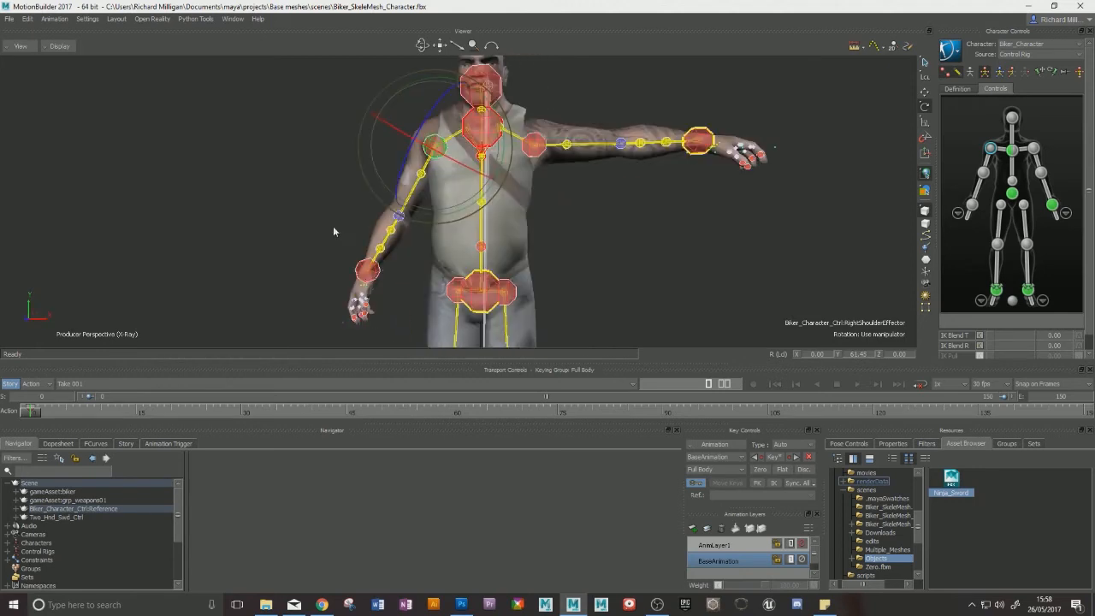
Move the left wrist effector down and inward so the left arm hangs beside the body.
{"action": "left_click", "coordinate": [696, 138]}
{"action": "left_click_drag", "start_coordinate": [703, 183], "coordinate": [646, 228], "text": "alt"}
{"action": "key", "text": "w"}
{"action": "left_click_drag", "start_coordinate": [568, 160], "coordinate": [476, 249]}
{"action": "middle_click_drag", "start_coordinate": [524, 300], "coordinate": [540, 201], "text": "alt"}
{"action": "left_click_drag", "start_coordinate": [540, 203], "coordinate": [487, 203], "text": "alt"}
{"action": "middle_click_drag", "start_coordinate": [488, 203], "coordinate": [514, 226], "text": "alt"}
Rotate the right elbow effector to about -37, -65 and 31 on X, Y and Z to bend the lowered arm slightly.
{"action": "left_click", "coordinate": [369, 127]}
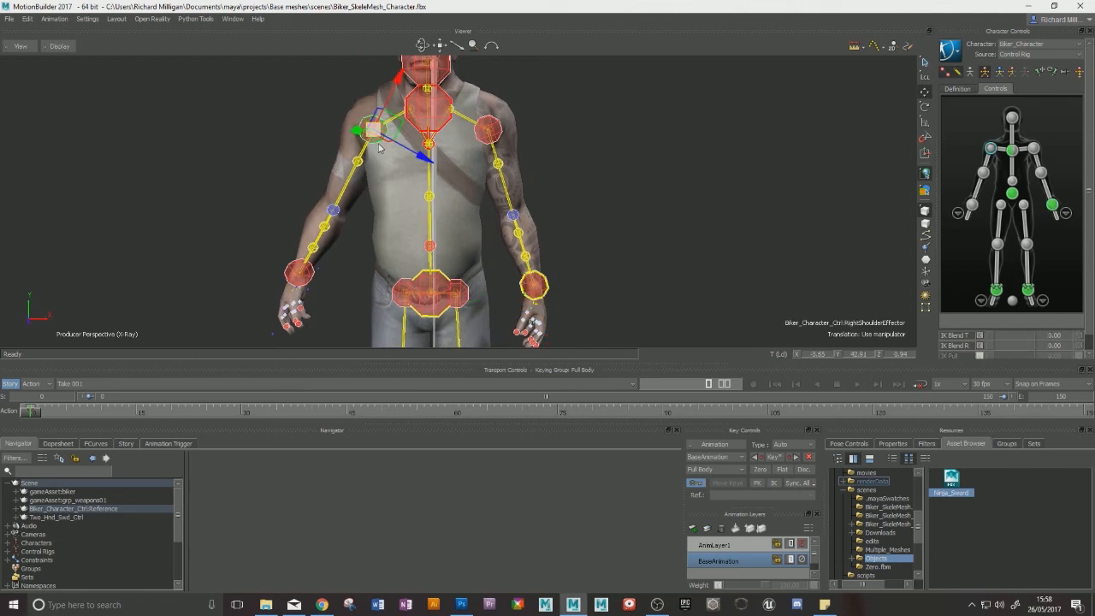
{"action": "key", "text": "e"}
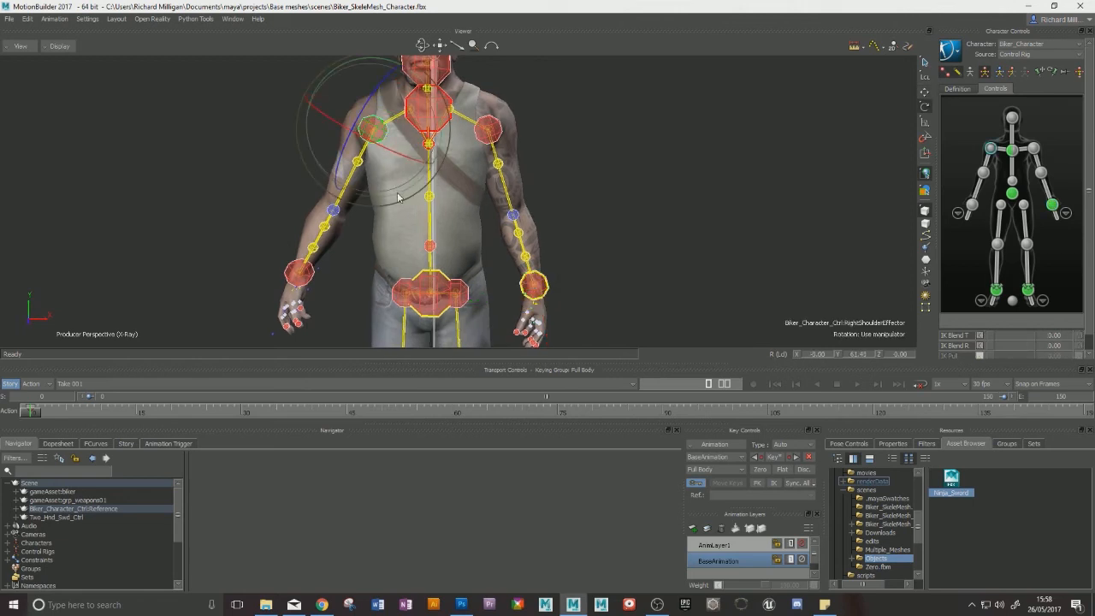
{"action": "left_click_drag", "start_coordinate": [398, 195], "coordinate": [564, 216]}
{"action": "left_click", "coordinate": [572, 213]}
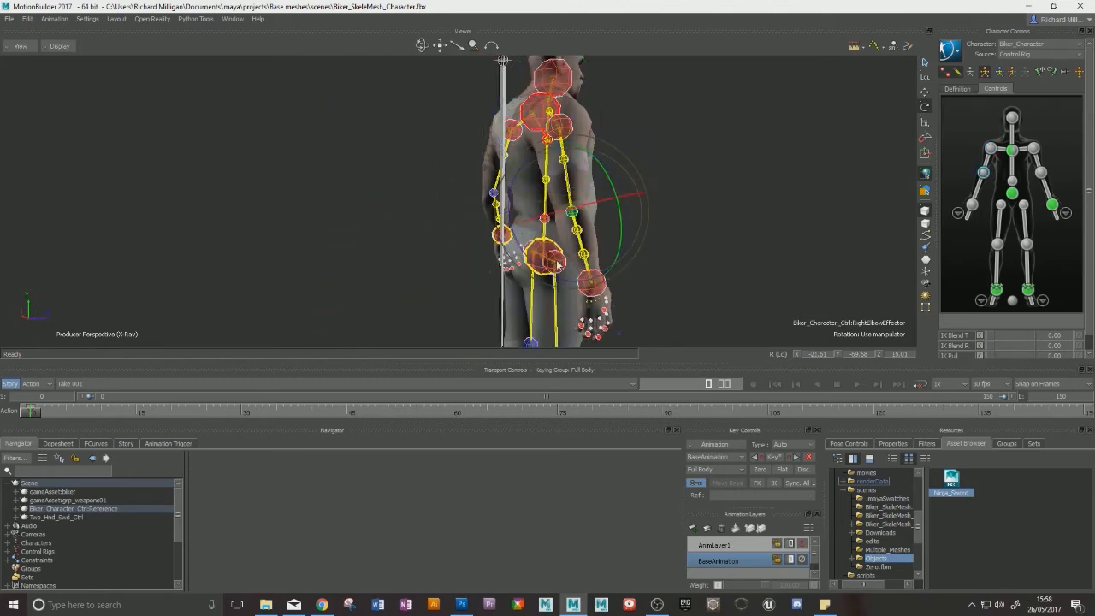
{"action": "left_click_drag", "start_coordinate": [541, 270], "coordinate": [551, 261]}
{"action": "left_click_drag", "start_coordinate": [552, 260], "coordinate": [518, 180], "text": "alt"}
{"action": "scroll", "coordinate": [522, 205], "scroll_direction": "down", "scroll_amount": 4}
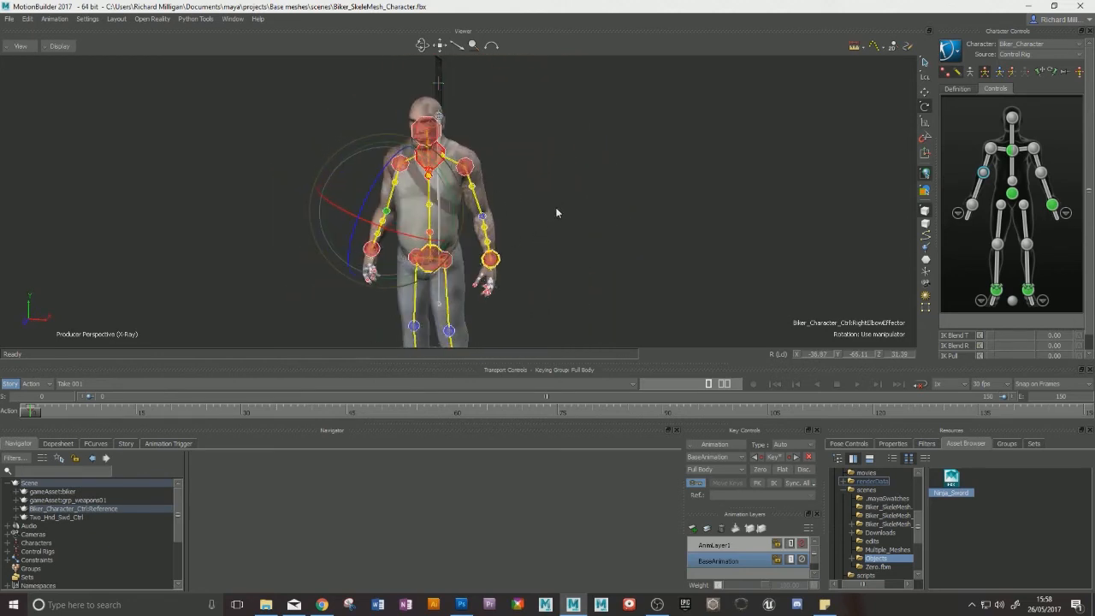
Switch the viewport to models only and examine the arms-down pose with the sword from several sides.
{"action": "left_click_drag", "start_coordinate": [270, 331], "coordinate": [368, 246], "text": "alt"}
{"action": "scroll", "coordinate": [498, 238], "scroll_direction": "up", "scroll_amount": 4}
{"action": "middle_click_drag", "start_coordinate": [498, 188], "coordinate": [525, 246], "text": "alt"}
{"action": "left_click_drag", "start_coordinate": [525, 245], "coordinate": [486, 203], "text": "alt"}
{"action": "left_click", "coordinate": [421, 256]}
{"action": "key", "text": "ctrl+a"}
{"action": "scroll", "coordinate": [486, 202], "scroll_direction": "down", "scroll_amount": 4}
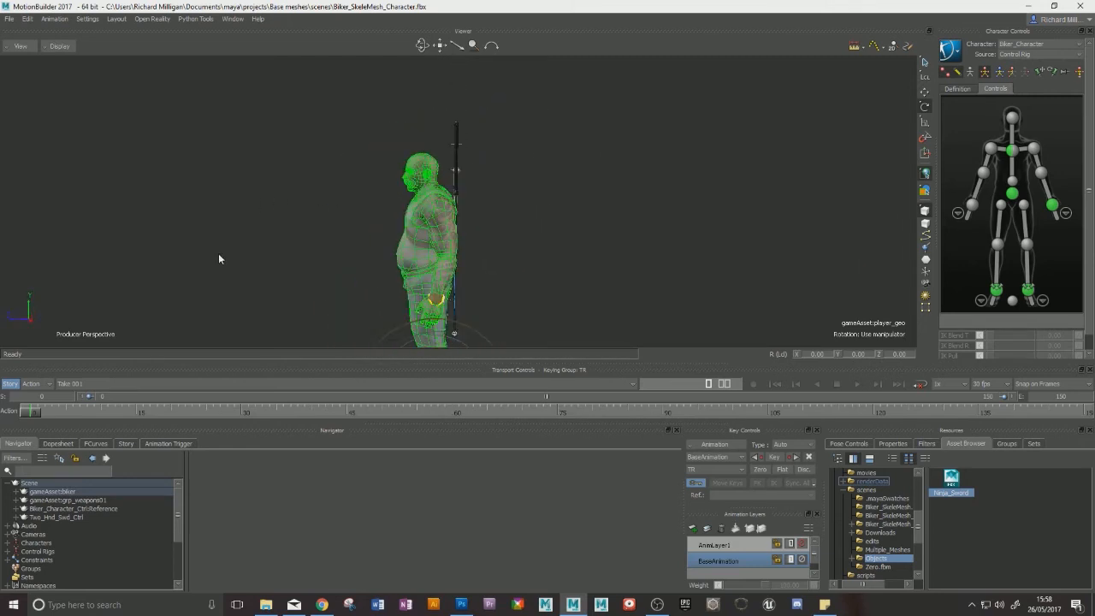
{"action": "key", "text": "ctrl+a"}
{"action": "left_click", "coordinate": [315, 194]}
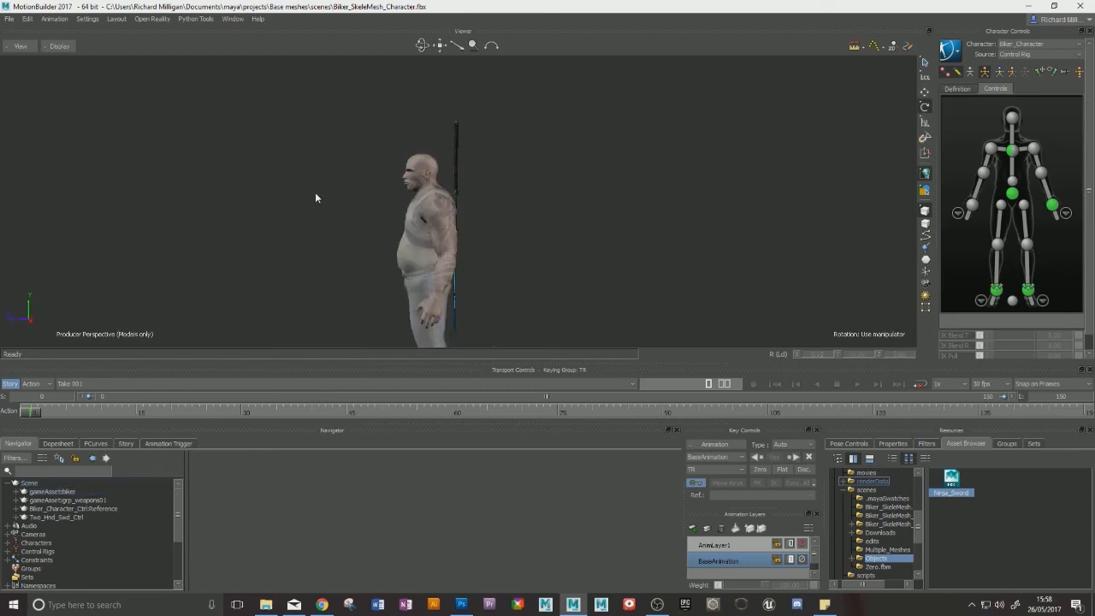
{"action": "left_click_drag", "start_coordinate": [314, 201], "coordinate": [325, 203], "text": "alt"}
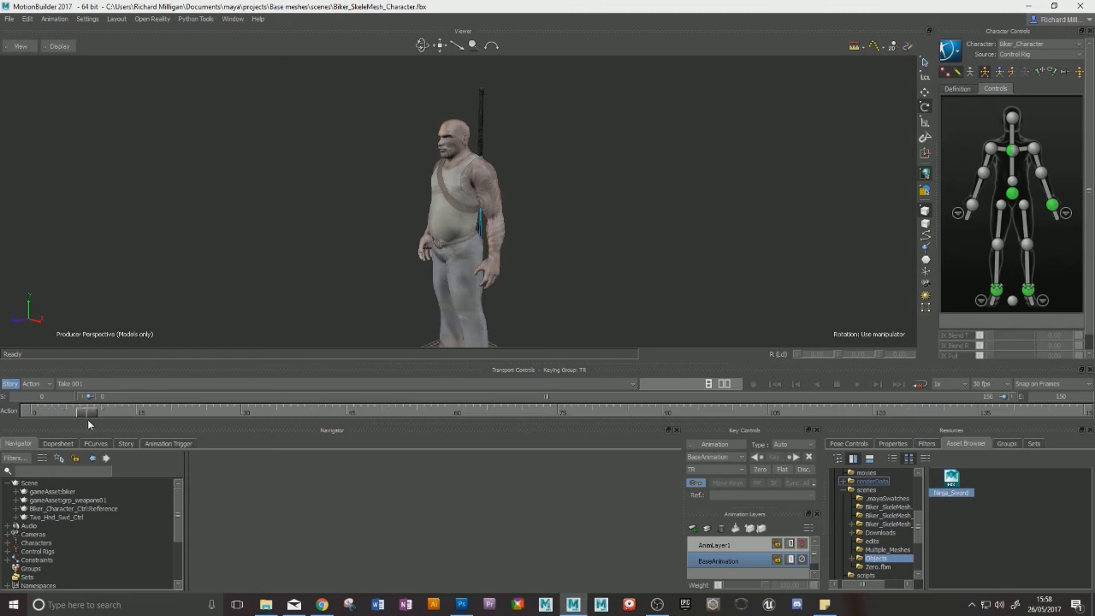
Move the playhead to about frame 10 and bring back the X-Ray display of the control rig.
{"action": "left_click_drag", "start_coordinate": [238, 315], "coordinate": [599, 218], "text": "alt"}
{"action": "left_click_drag", "start_coordinate": [84, 415], "coordinate": [106, 417]}
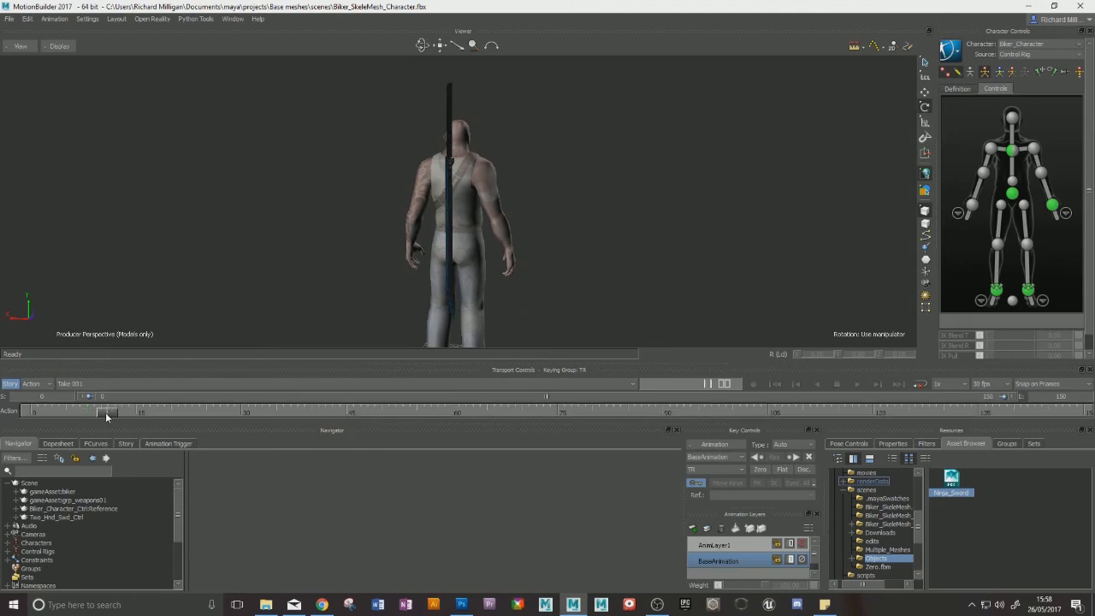
{"action": "left_click_drag", "start_coordinate": [324, 252], "coordinate": [376, 236], "text": "alt"}
{"action": "left_click", "coordinate": [430, 213]}
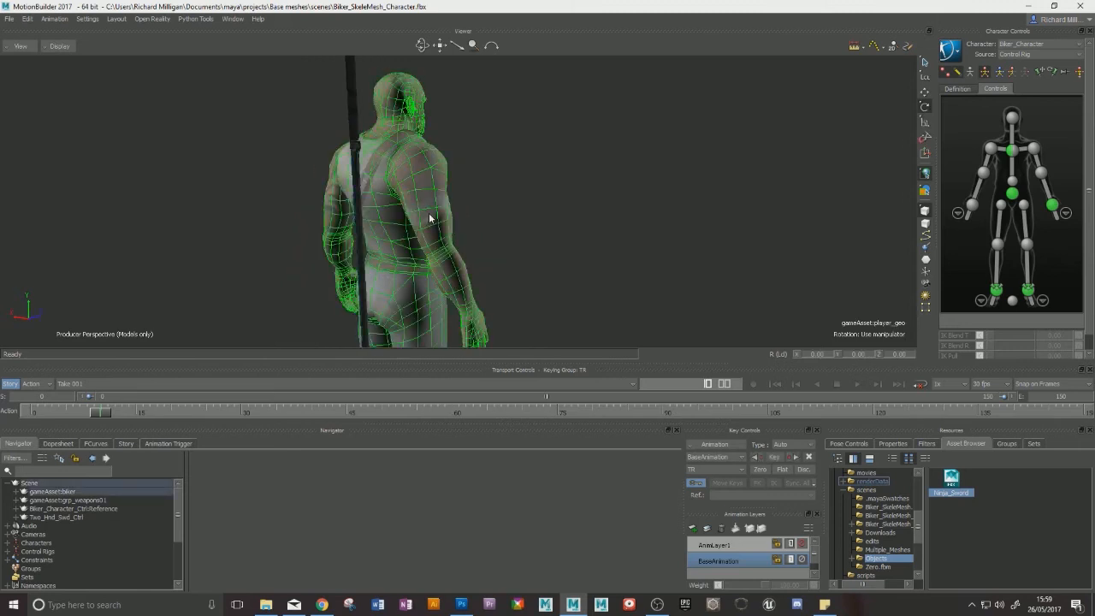
{"action": "key", "text": "ctrl+a"}
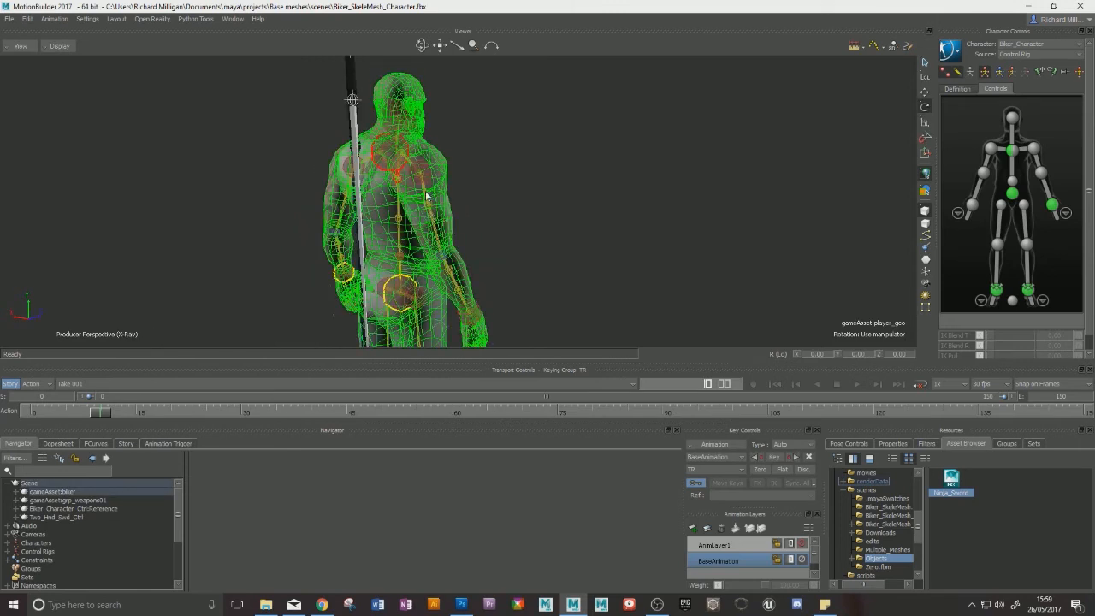
{"action": "left_click", "coordinate": [469, 190]}
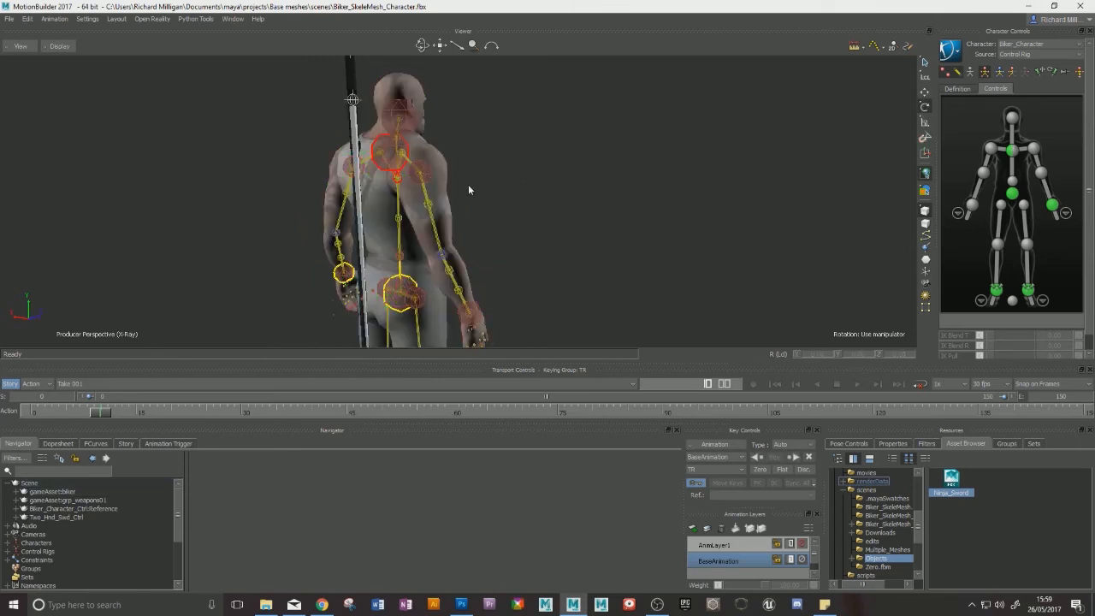
Rotate the right shoulder effector so the right arm lifts outward and points diagonally above shoulder height.
{"action": "left_click", "coordinate": [425, 177]}
{"action": "left_click_drag", "start_coordinate": [475, 174], "coordinate": [465, 132]}
{"action": "middle_click_drag", "start_coordinate": [527, 167], "coordinate": [473, 201], "text": "alt"}
{"action": "left_click_drag", "start_coordinate": [471, 195], "coordinate": [534, 155], "text": "alt"}
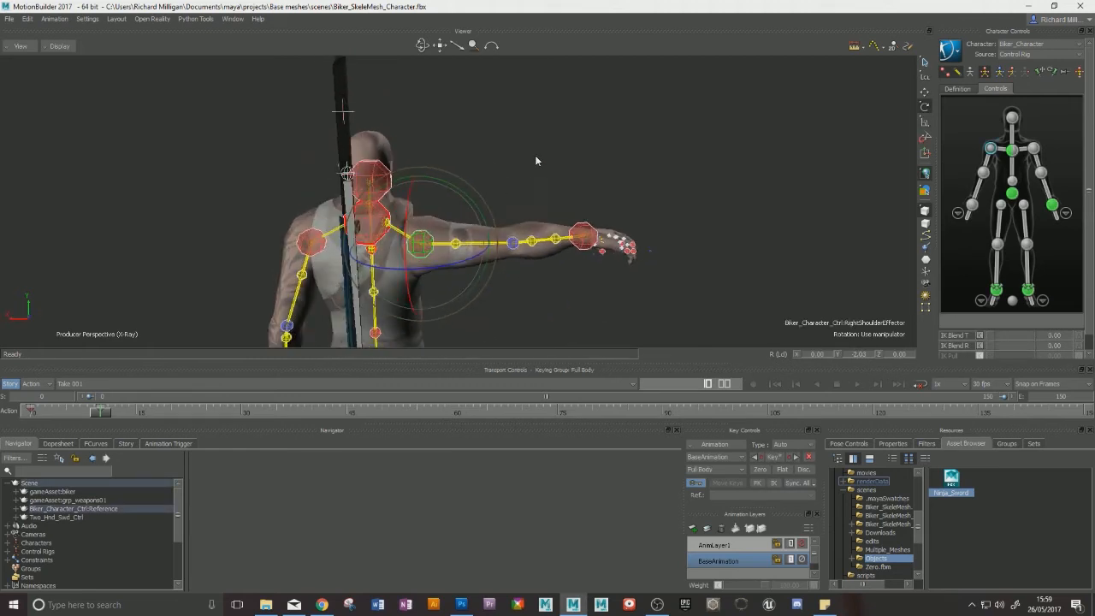
{"action": "left_click", "coordinate": [449, 189]}
{"action": "left_click", "coordinate": [415, 231]}
{"action": "left_click_drag", "start_coordinate": [438, 189], "coordinate": [494, 204]}
{"action": "left_click", "coordinate": [453, 222]}
{"action": "left_click_drag", "start_coordinate": [428, 219], "coordinate": [443, 231]}
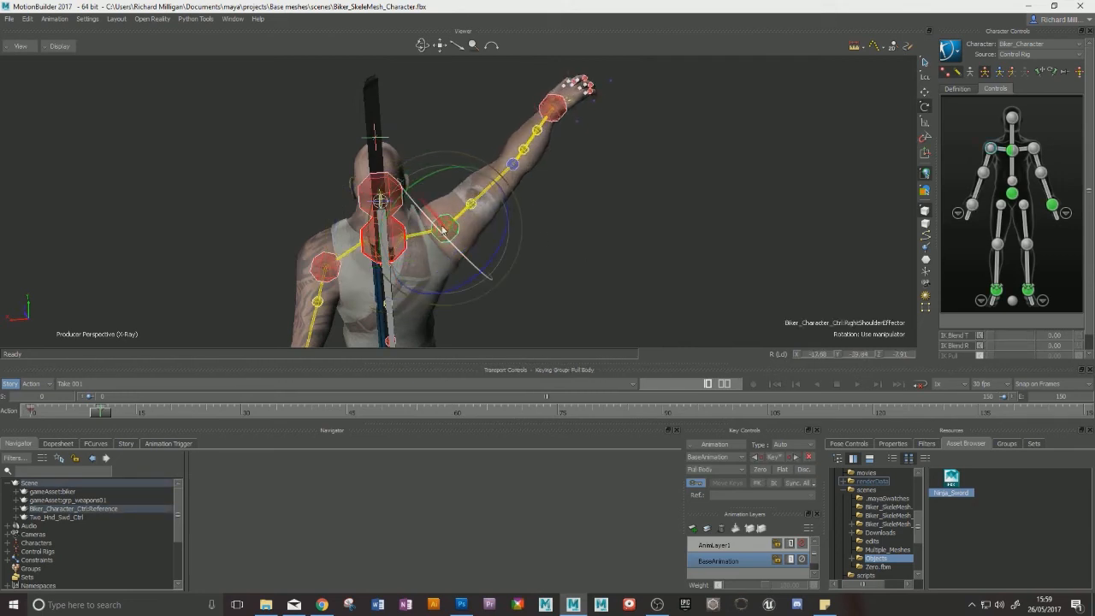
{"action": "left_click", "coordinate": [605, 239]}
Rotate the right elbow effector to bend the forearm back toward the head and sword handle.
{"action": "left_click", "coordinate": [475, 203]}
{"action": "left_click_drag", "start_coordinate": [520, 155], "coordinate": [535, 161]}
{"action": "left_click_drag", "start_coordinate": [612, 178], "coordinate": [565, 197], "text": "alt"}
{"action": "left_click", "coordinate": [628, 295]}
{"action": "left_click", "coordinate": [415, 246]}
{"action": "left_click_drag", "start_coordinate": [424, 253], "coordinate": [481, 233], "text": "alt"}
{"action": "left_click_drag", "start_coordinate": [523, 200], "coordinate": [487, 137], "text": "alt"}
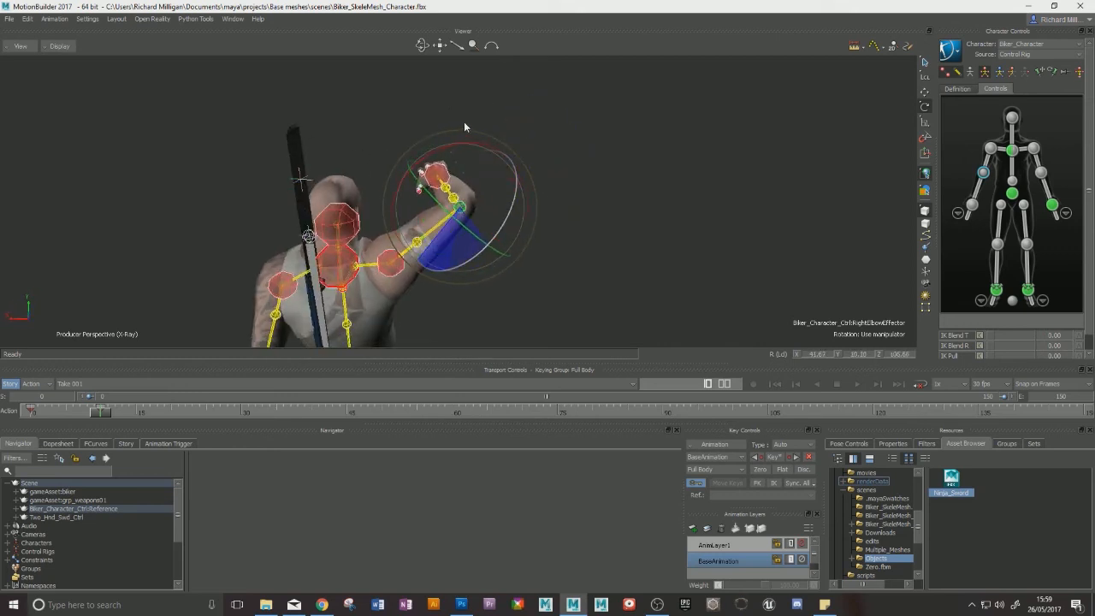
{"action": "left_click_drag", "start_coordinate": [513, 214], "coordinate": [582, 225]}
{"action": "left_click", "coordinate": [580, 228]}
Adjust the right shoulder effector's rotation to bring the raised hand closer to the sword handle.
{"action": "left_click", "coordinate": [407, 171]}
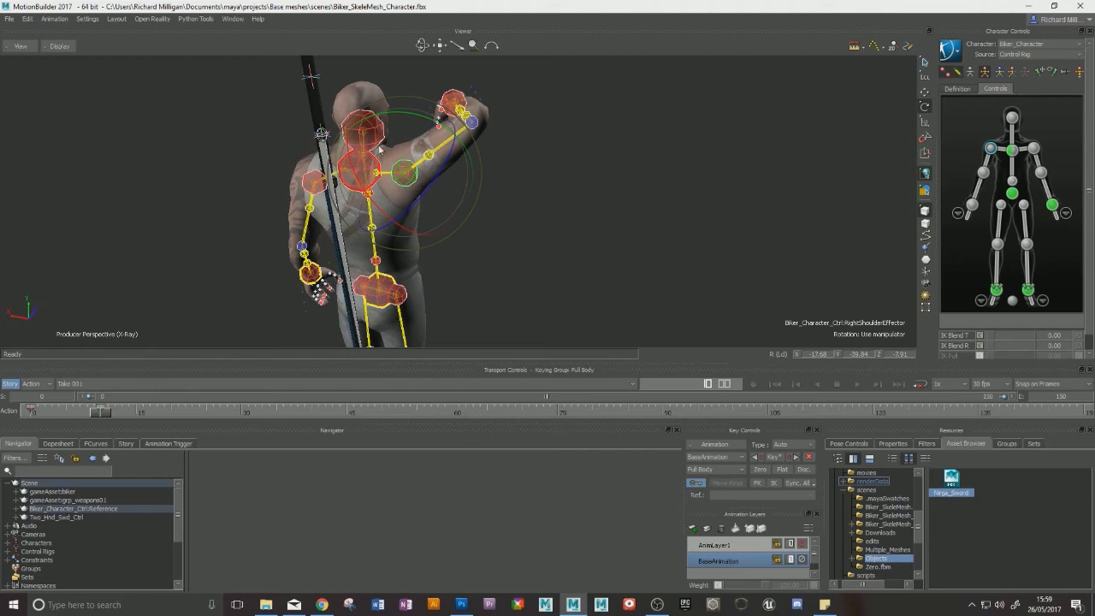
{"action": "left_click_drag", "start_coordinate": [358, 180], "coordinate": [354, 132]}
{"action": "left_click", "coordinate": [544, 191]}
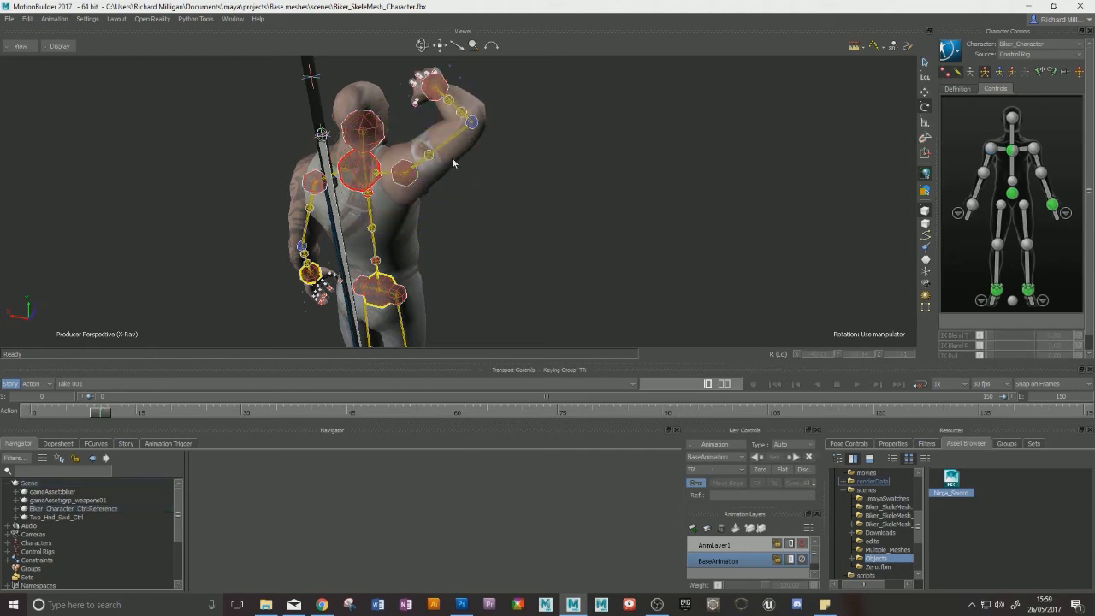
Rotate the right upper-arm roll control LeafRightArmRoll1 to about 25.6 on X.
{"action": "left_click", "coordinate": [429, 156]}
{"action": "left_click_drag", "start_coordinate": [456, 148], "coordinate": [476, 161]}
{"action": "left_click_drag", "start_coordinate": [551, 182], "coordinate": [166, 176], "text": "alt"}
{"action": "left_click", "coordinate": [475, 174]}
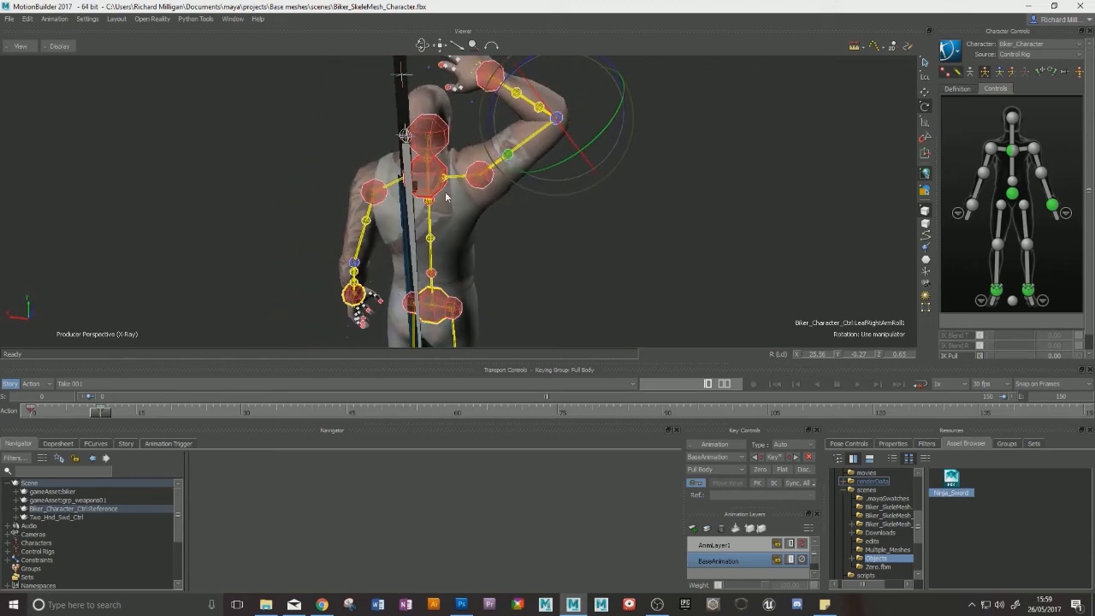
{"action": "left_click", "coordinate": [490, 182]}
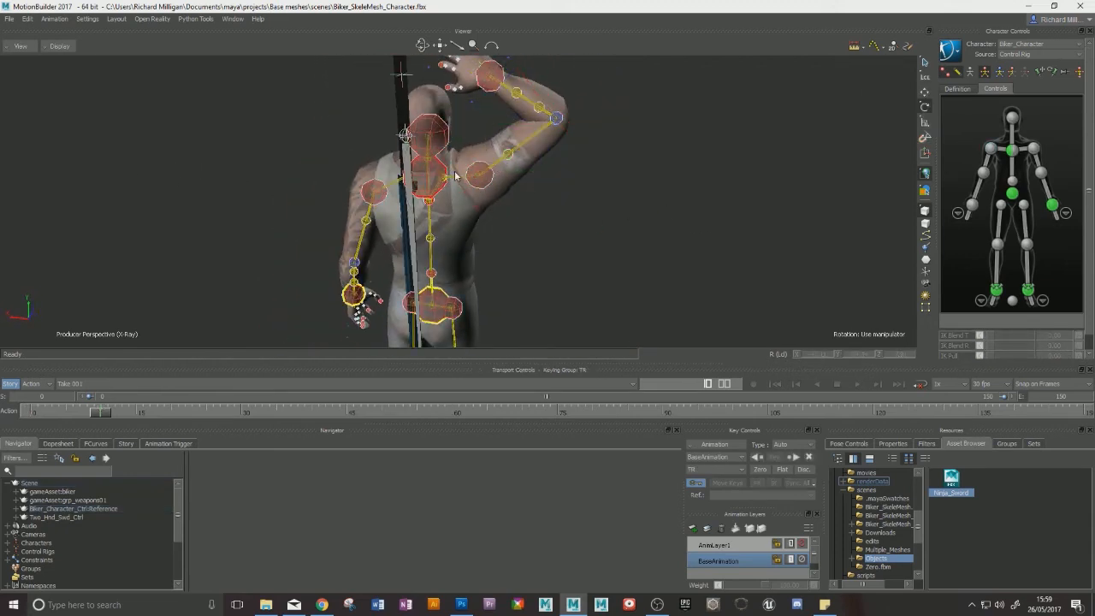
Rotate the RightShoulder bone between the chest and the arm to adjust the reach toward the sword.
{"action": "left_click", "coordinate": [455, 177]}
{"action": "left_click_drag", "start_coordinate": [477, 195], "coordinate": [471, 225], "text": "alt"}
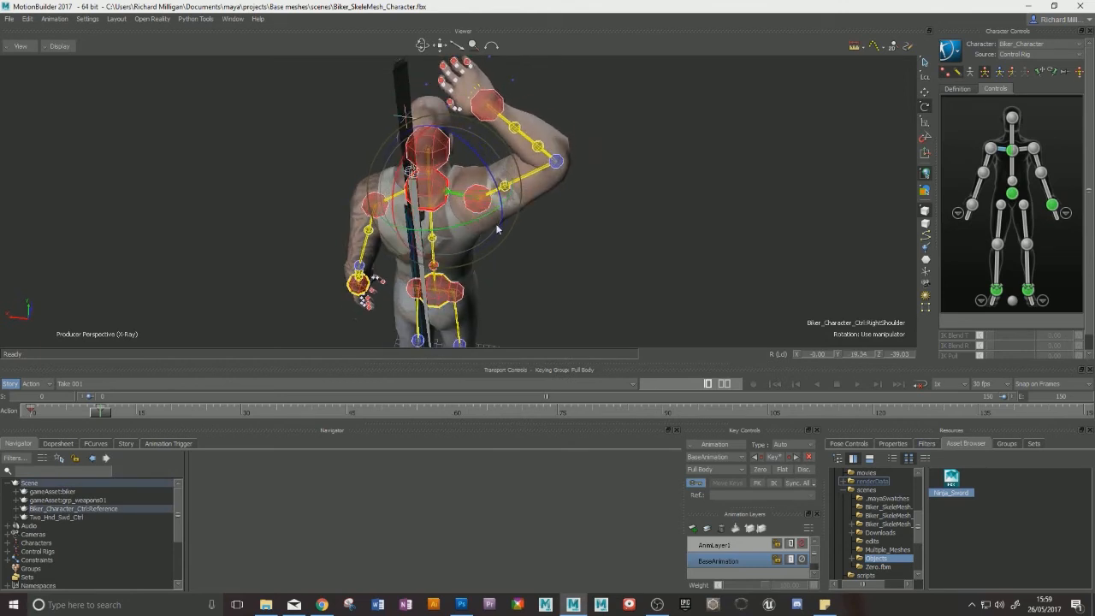
{"action": "left_click", "coordinate": [525, 201]}
{"action": "left_click", "coordinate": [478, 196]}
{"action": "left_click_drag", "start_coordinate": [435, 223], "coordinate": [499, 216]}
{"action": "left_click", "coordinate": [524, 177]}
Increase the LeafRightArmRoll1 rotation to about 32.4 on X and clear the selection.
{"action": "left_click", "coordinate": [509, 165]}
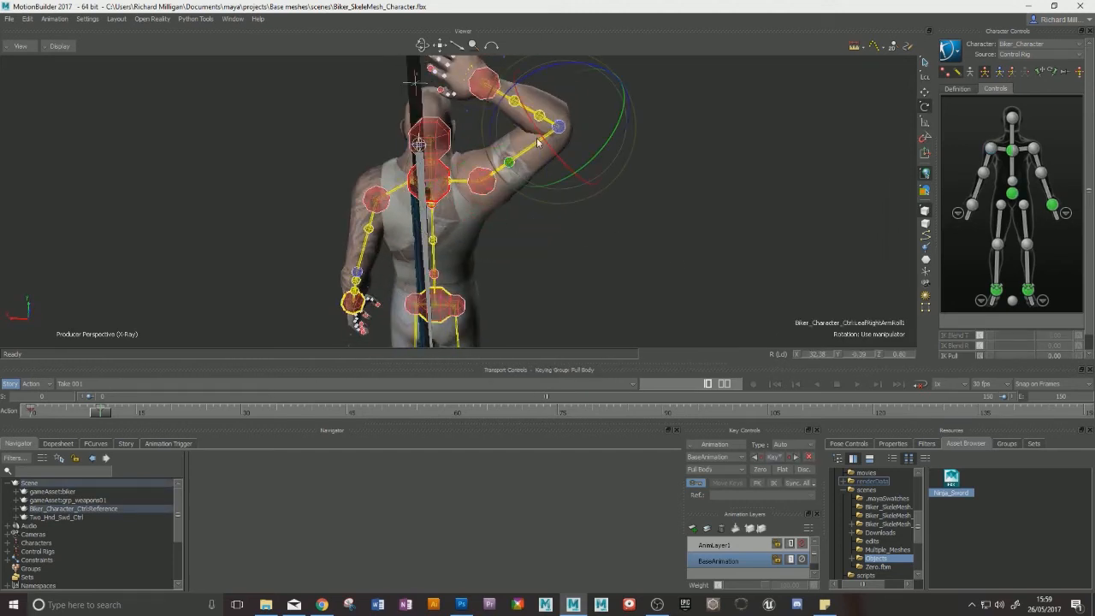
{"action": "left_click_drag", "start_coordinate": [492, 154], "coordinate": [500, 223], "text": "alt"}
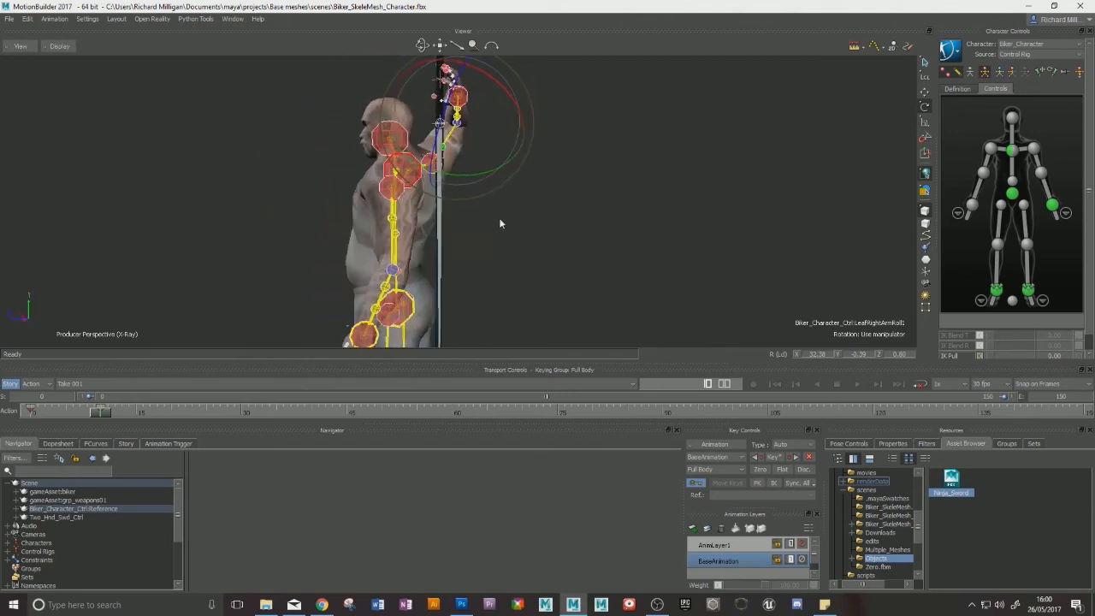
{"action": "left_click", "coordinate": [643, 248]}
Tilt Two_Hnd_Swd_Ctrl so its handle leans toward the head, and raise it to about 49.4 on Y and 48.2 on Z.
{"action": "left_click", "coordinate": [80, 518]}
{"action": "middle_click_drag", "start_coordinate": [511, 152], "coordinate": [428, 250], "text": "alt"}
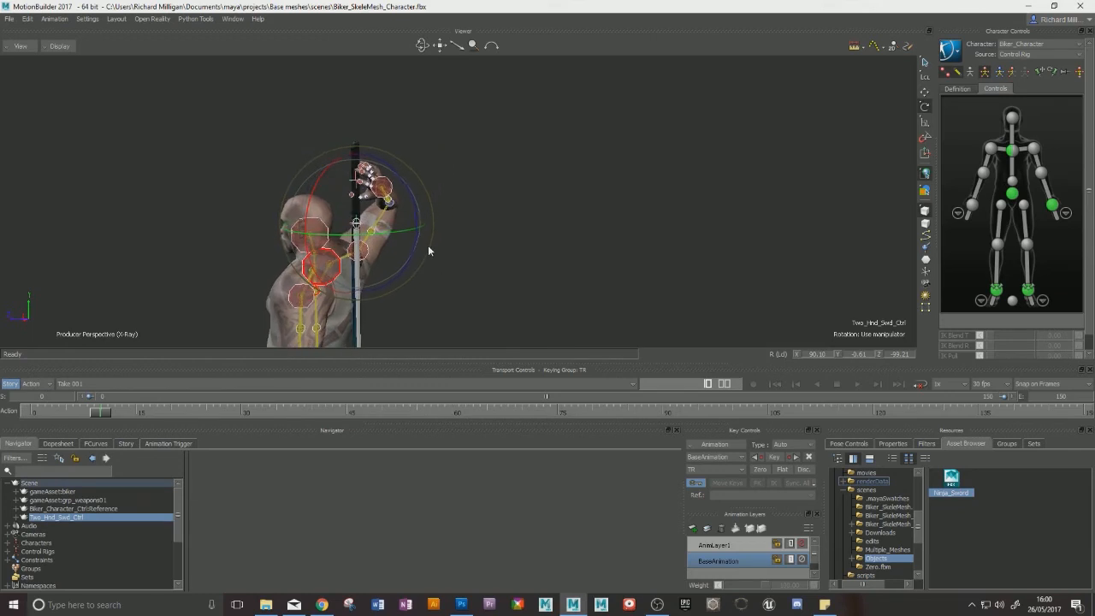
{"action": "mouse_move", "coordinate": [412, 203]}
{"action": "left_mouse_down"}
{"action": "mouse_move", "coordinate": [406, 197]}
{"action": "mouse_move", "coordinate": [410, 207]}
{"action": "left_mouse_up"}
{"action": "key", "text": "w"}
{"action": "left_click_drag", "start_coordinate": [397, 257], "coordinate": [428, 263], "text": "alt"}
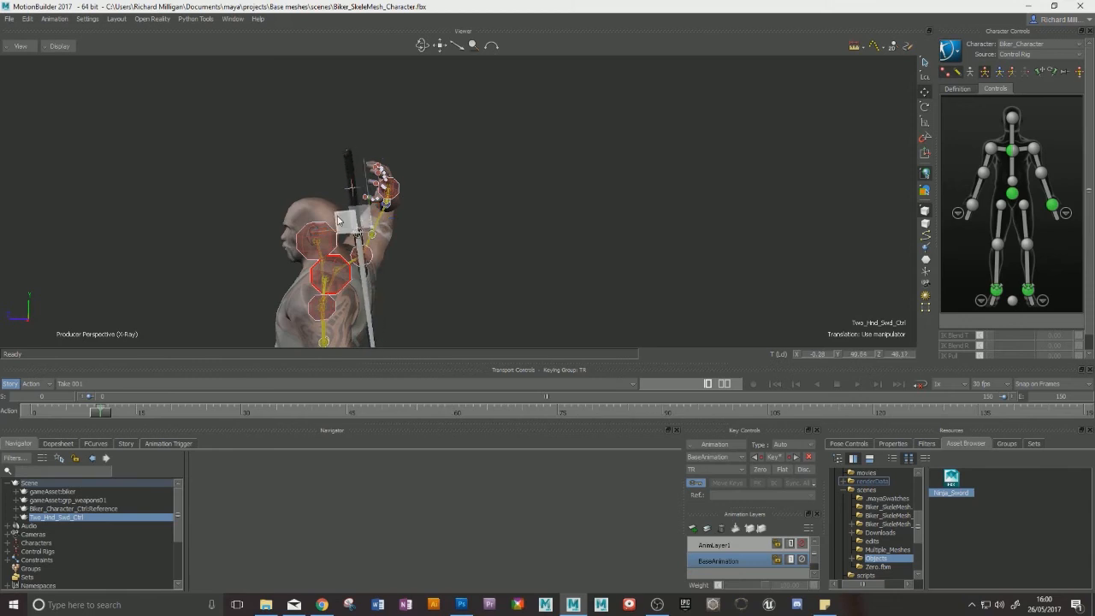
{"action": "left_click_drag", "start_coordinate": [338, 216], "coordinate": [340, 215]}
{"action": "left_click_drag", "start_coordinate": [341, 216], "coordinate": [434, 243], "text": "alt"}
Using the models-only view, nudge the sword to about 47.6 on Z, and return the viewport to X-Ray.
{"action": "key", "text": "ctrl+a"}
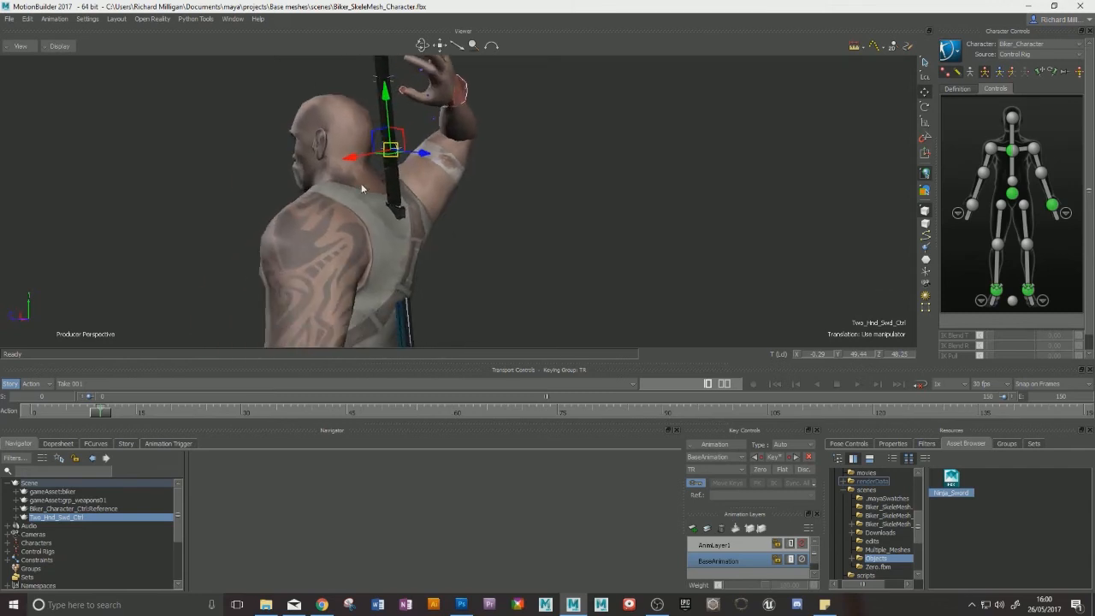
{"action": "left_click_drag", "start_coordinate": [411, 186], "coordinate": [397, 224], "text": "alt"}
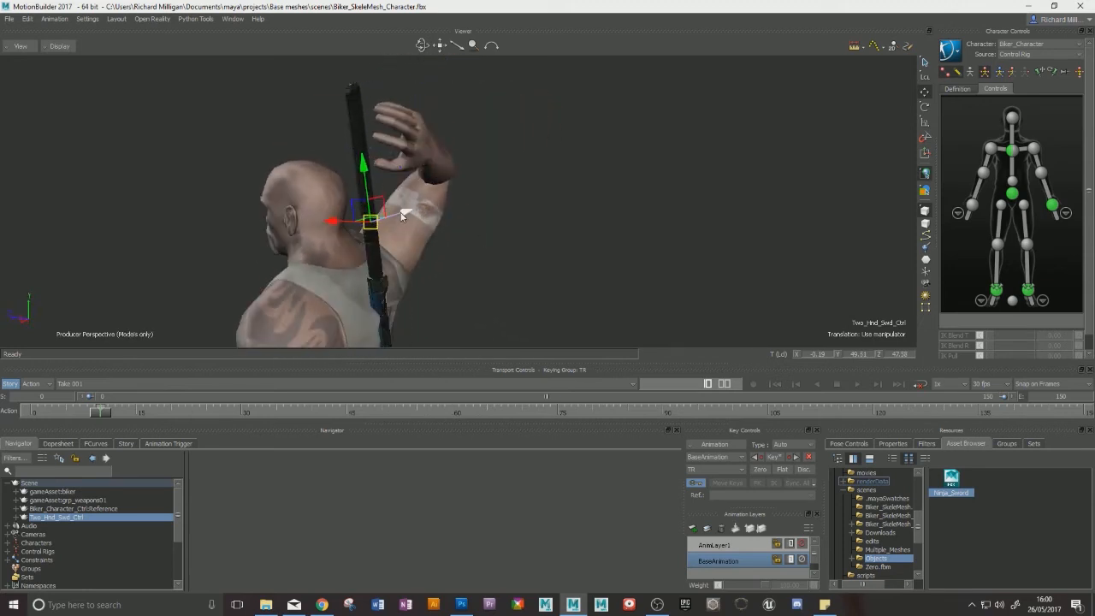
{"action": "key", "text": "ctrl+a"}
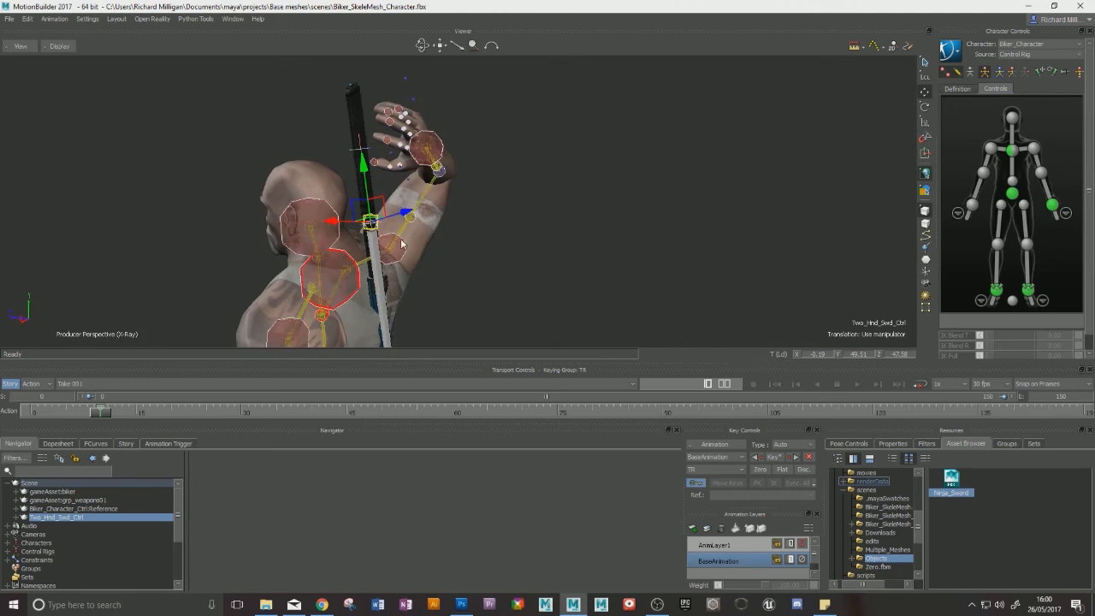
Rotate the right shoulder effector to about -51.1 on X and adjust the right elbow effector to bring the hand toward the sword handle.
{"action": "left_click", "coordinate": [402, 245]}
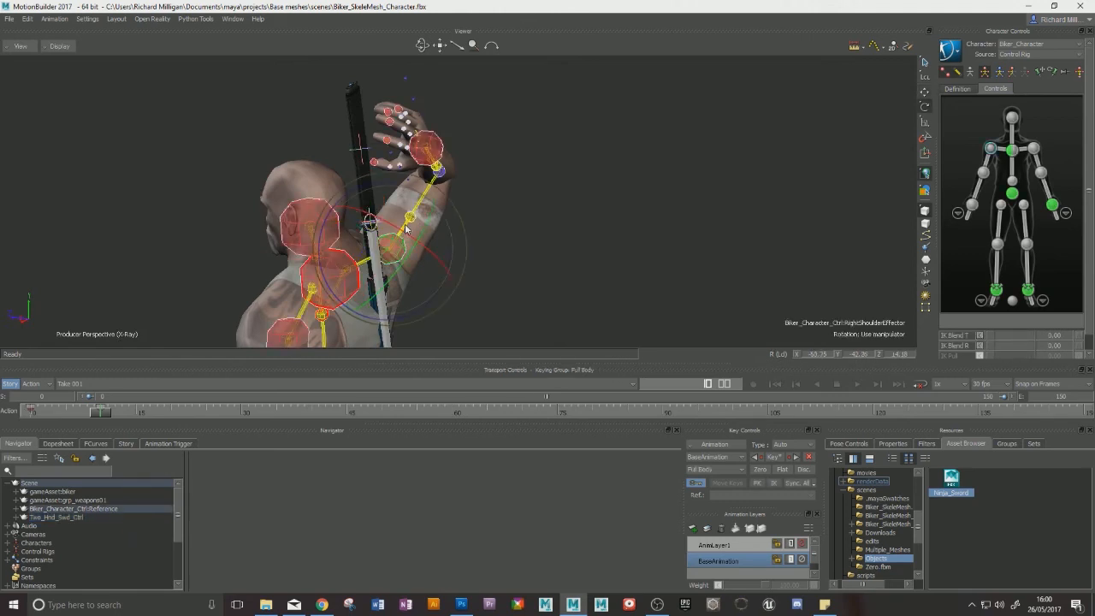
{"action": "mouse_move", "coordinate": [407, 235]}
{"action": "left_mouse_down"}
{"action": "mouse_move", "coordinate": [351, 218]}
{"action": "mouse_move", "coordinate": [137, 222]}
{"action": "mouse_move", "coordinate": [390, 225]}
{"action": "left_mouse_up"}
{"action": "left_click", "coordinate": [622, 173]}
{"action": "left_click", "coordinate": [511, 175]}
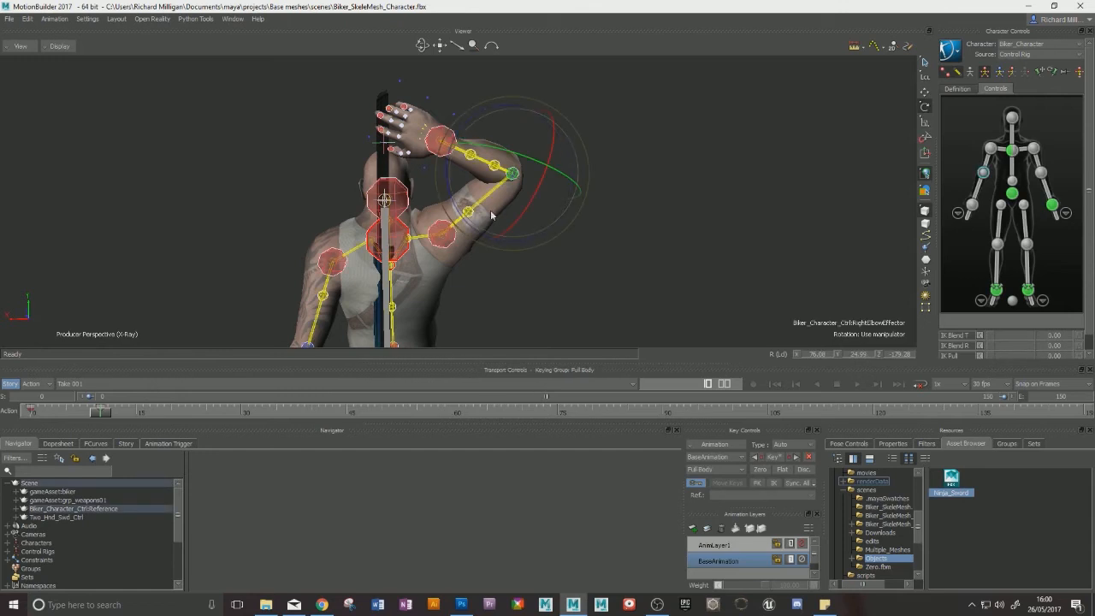
{"action": "left_click_drag", "start_coordinate": [476, 234], "coordinate": [491, 232]}
{"action": "left_click_drag", "start_coordinate": [398, 219], "coordinate": [480, 256], "text": "alt"}
Tilt Two_Hnd_Swd_Ctrl so the sword handle lines up with the biker's raised right hand.
{"action": "left_click", "coordinate": [68, 519]}
{"action": "left_click_drag", "start_coordinate": [406, 305], "coordinate": [329, 313], "text": "alt"}
{"action": "mouse_move", "coordinate": [332, 169]}
{"action": "left_mouse_down"}
{"action": "mouse_move", "coordinate": [337, 161]}
{"action": "mouse_move", "coordinate": [312, 194]}
{"action": "mouse_move", "coordinate": [329, 178]}
{"action": "left_mouse_up"}
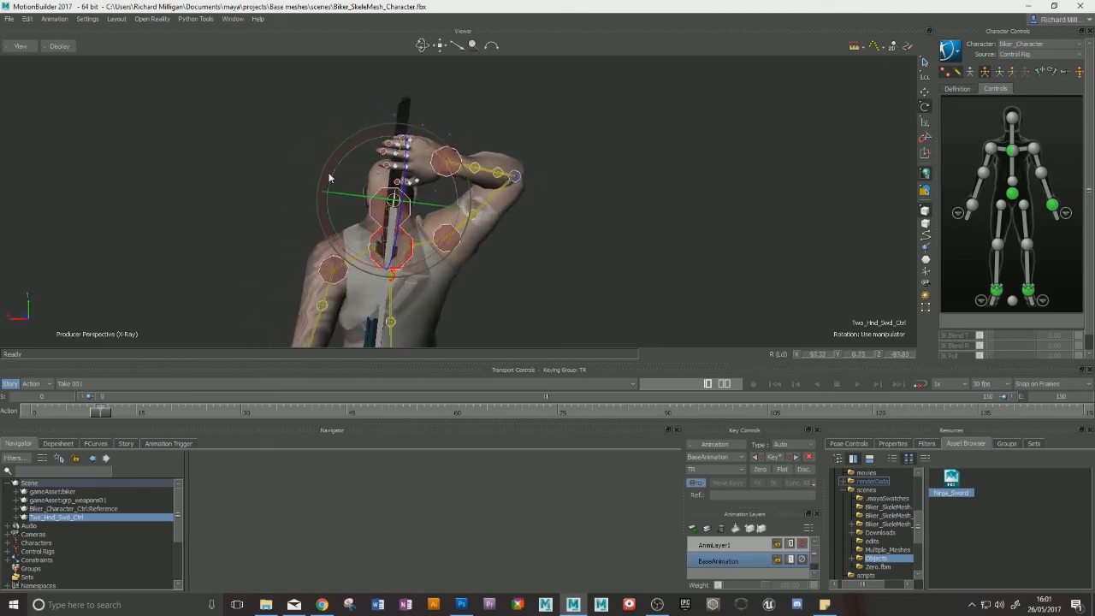
{"action": "left_click_drag", "start_coordinate": [458, 248], "coordinate": [396, 276], "text": "alt"}
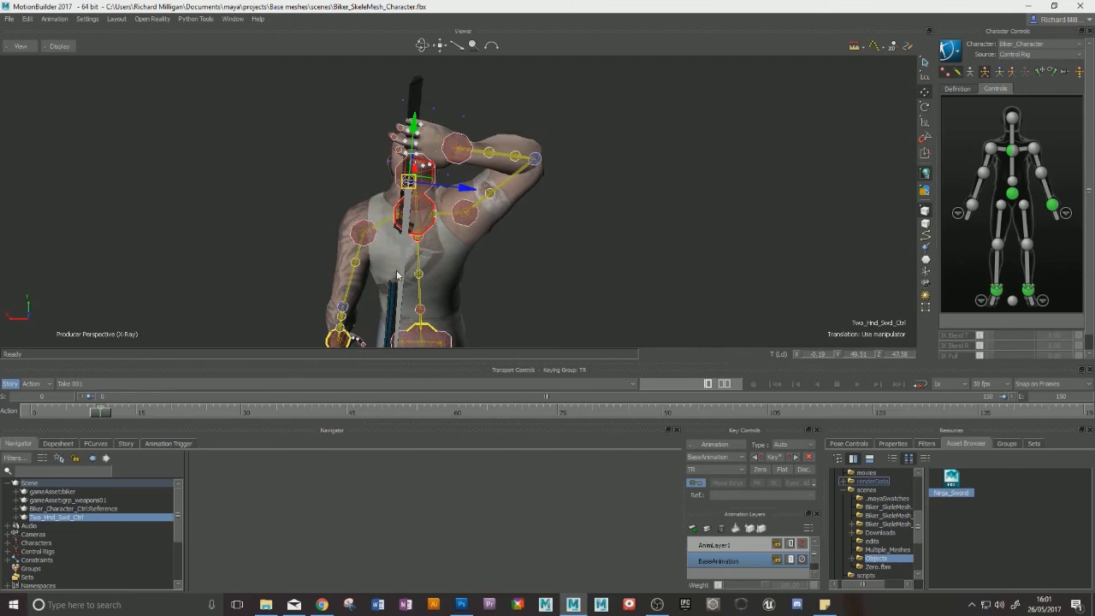
Move Two_Hnd_Swd_Ctrl to about -0.9 X, 49.4 Y and 47.2 Z, using the models-only view to judge the grip.
{"action": "left_click", "coordinate": [449, 185]}
{"action": "left_click", "coordinate": [445, 188]}
{"action": "left_click_drag", "start_coordinate": [468, 190], "coordinate": [488, 218], "text": "alt"}
{"action": "key", "text": "e"}
{"action": "left_click_drag", "start_coordinate": [482, 163], "coordinate": [496, 204]}
{"action": "key", "text": "ctrl+a"}
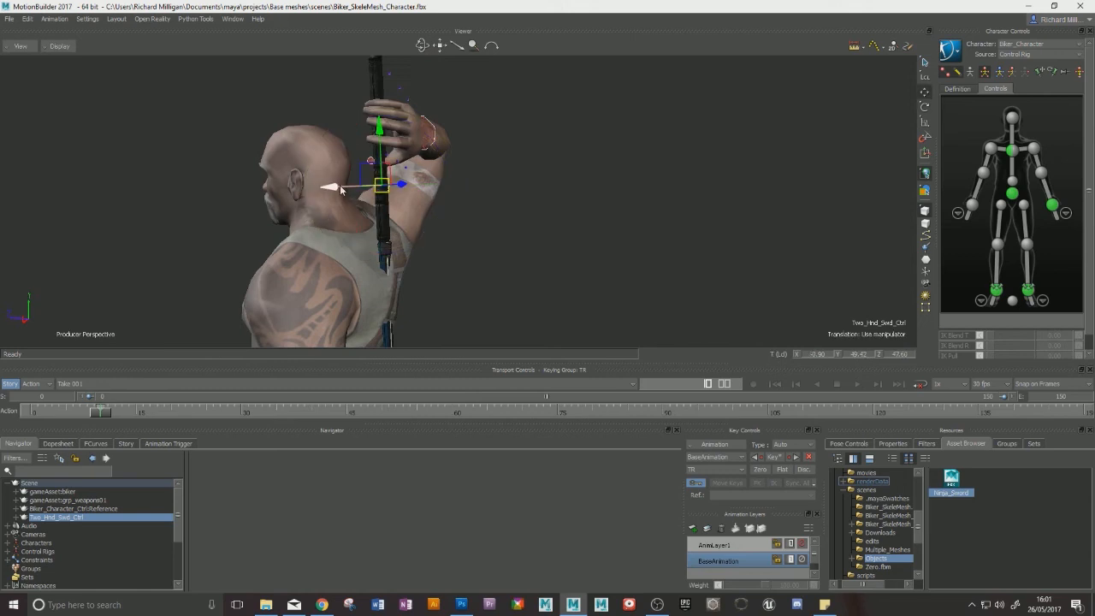
{"action": "left_click_drag", "start_coordinate": [424, 183], "coordinate": [356, 185], "text": "alt"}
Select the biker's whole control rig together with the sword control in full-body keying mode and check the pose around frame 10.
{"action": "left_click", "coordinate": [741, 469]}
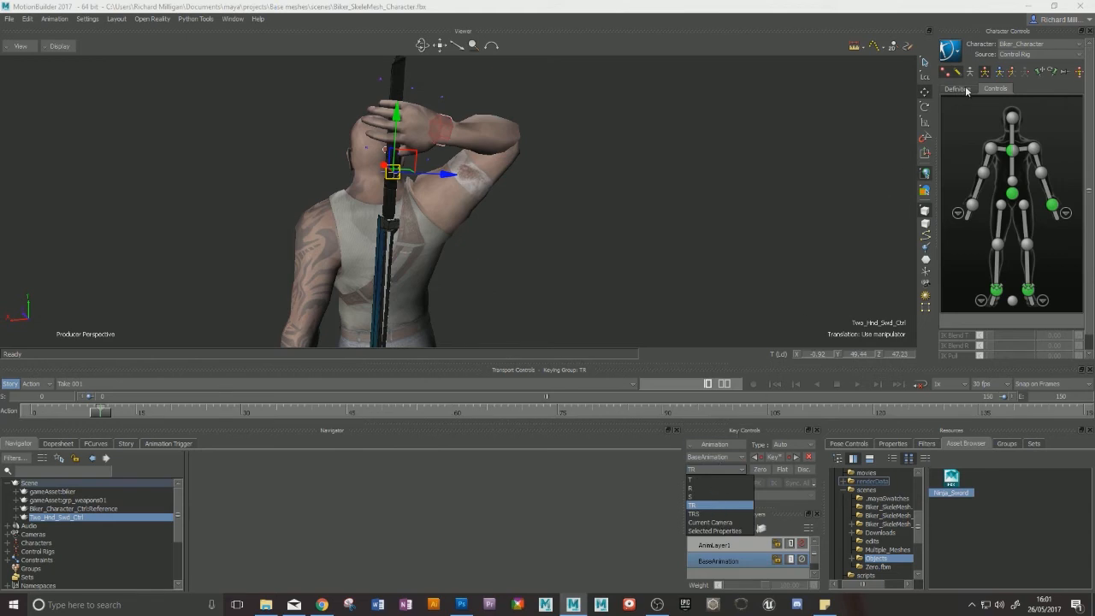
{"action": "left_click", "coordinate": [972, 204]}
{"action": "mouse_move", "coordinate": [91, 413]}
{"action": "left_mouse_down"}
{"action": "mouse_move", "coordinate": [32, 410]}
{"action": "mouse_move", "coordinate": [107, 419]}
{"action": "mouse_move", "coordinate": [31, 419]}
{"action": "mouse_move", "coordinate": [104, 422]}
{"action": "left_mouse_up"}
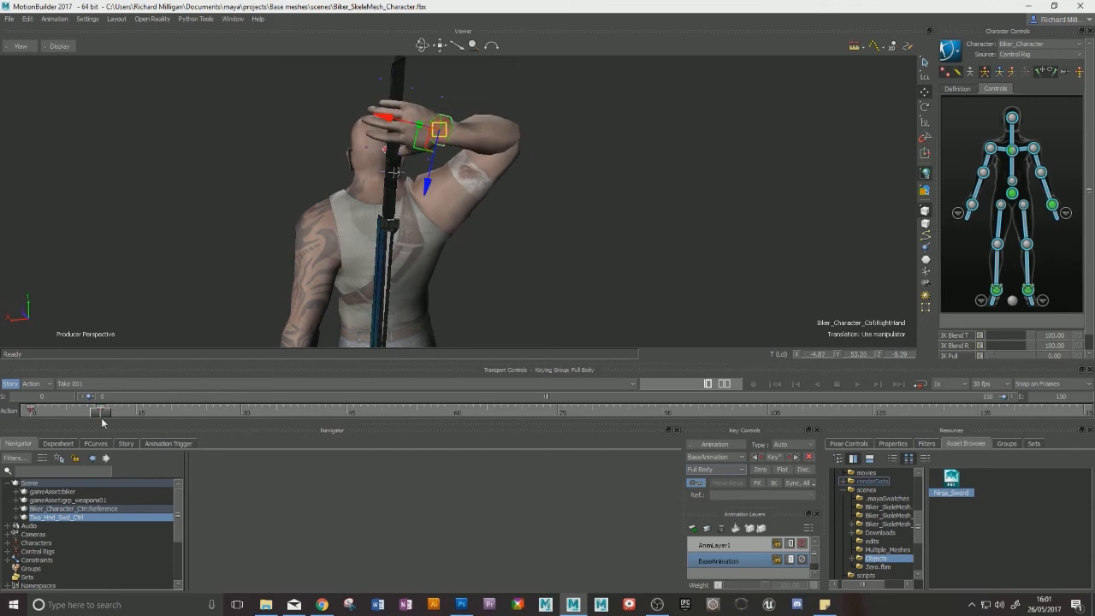
{"action": "middle_click_drag", "start_coordinate": [288, 265], "coordinate": [347, 223], "text": "alt"}
{"action": "left_click_drag", "start_coordinate": [346, 223], "coordinate": [425, 241], "text": "alt"}
{"action": "scroll", "coordinate": [444, 222], "scroll_direction": "down", "scroll_amount": 5}
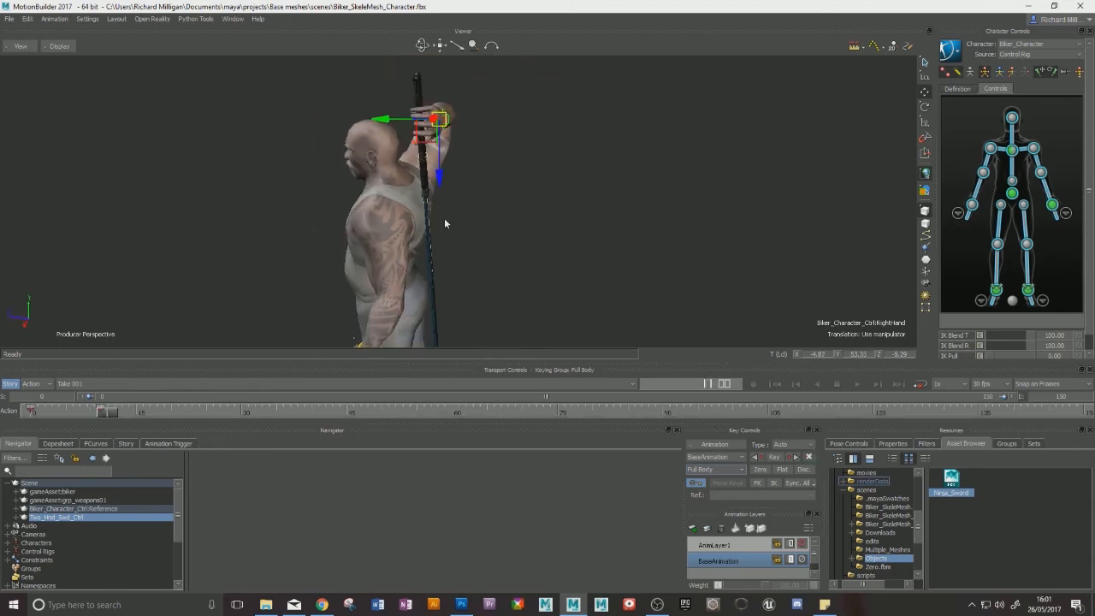
{"action": "left_click_drag", "start_coordinate": [516, 245], "coordinate": [412, 237], "text": "alt"}
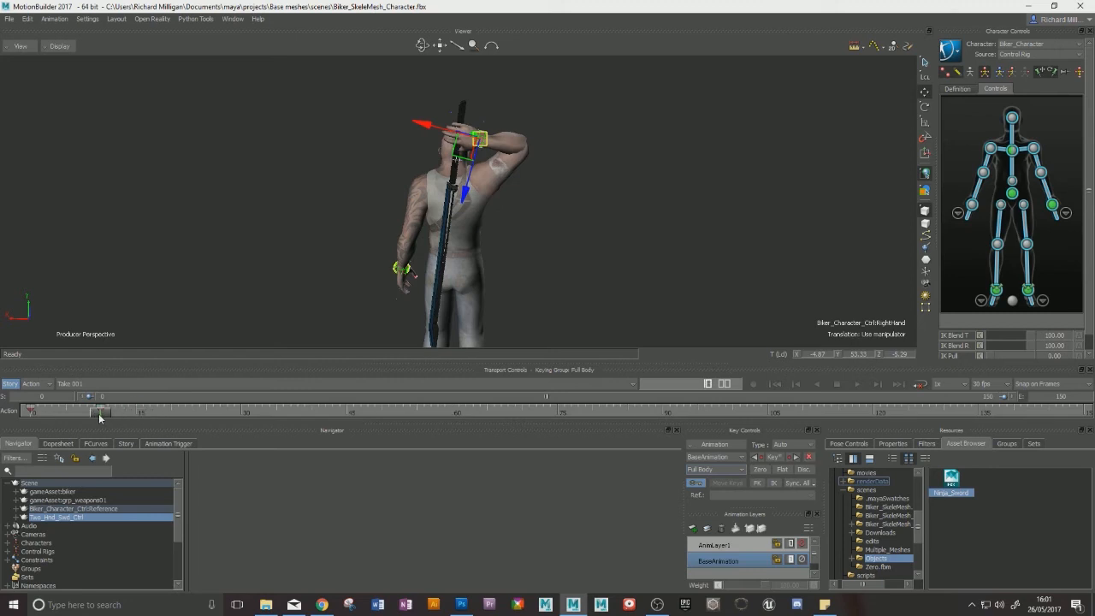
Advance the timeline to frame 18 and return the viewport to X-Ray.
{"action": "left_click_drag", "start_coordinate": [145, 424], "coordinate": [162, 427]}
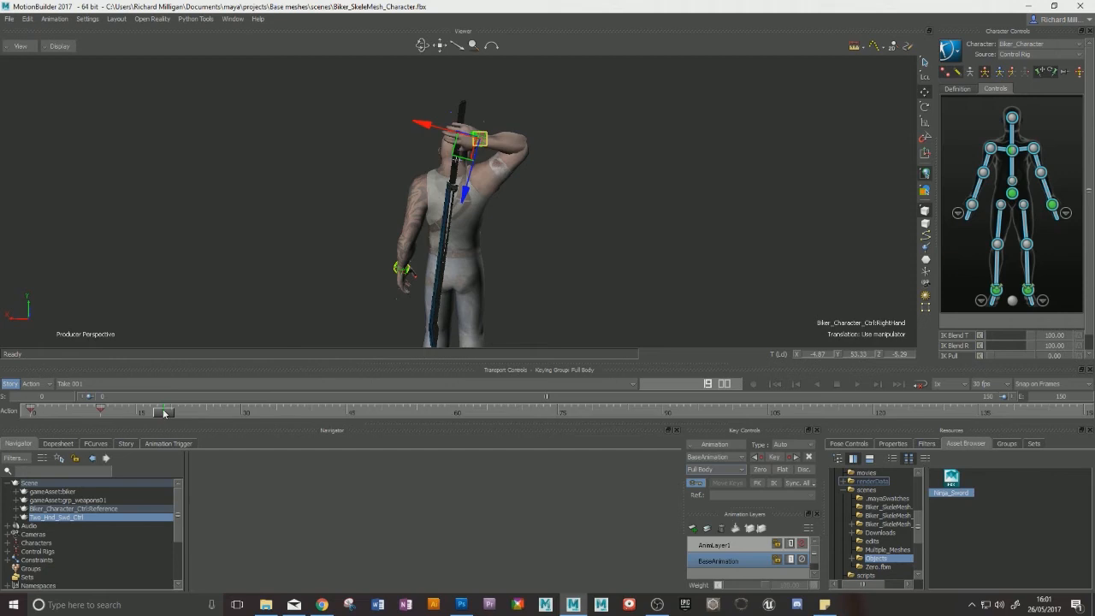
{"action": "left_click_drag", "start_coordinate": [513, 208], "coordinate": [449, 216], "text": "ctrl+shift"}
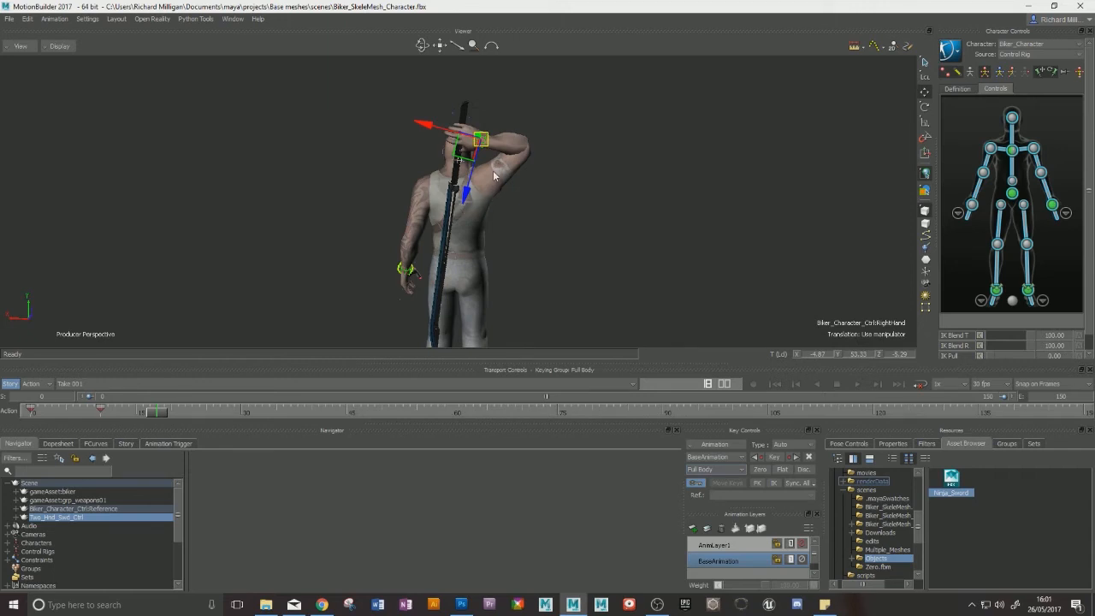
{"action": "key", "text": "ctrl+a"}
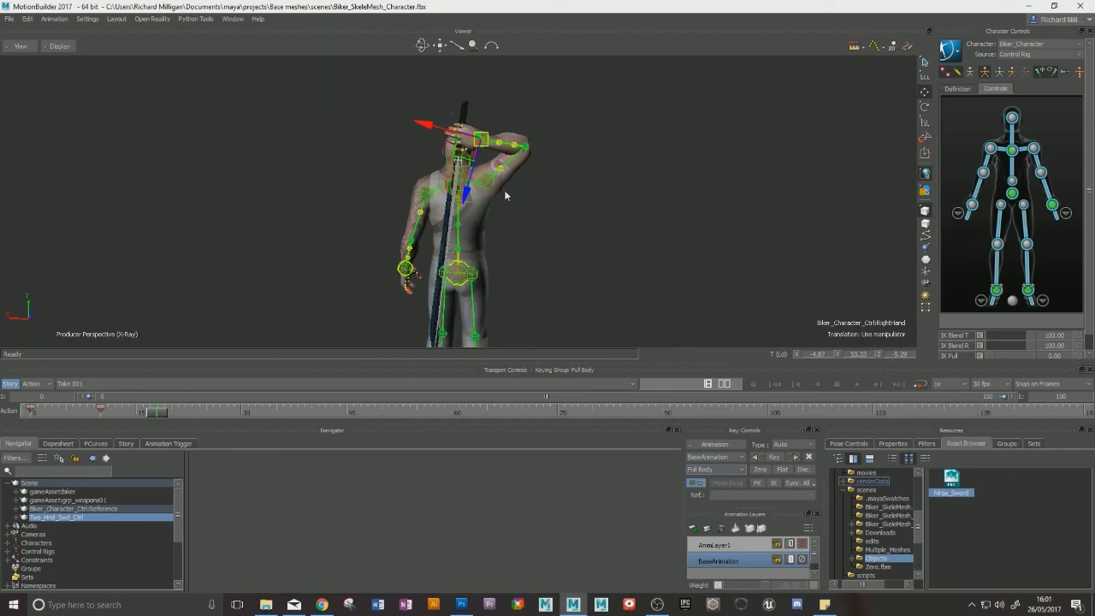
Try to rotate the right shoulder effector while the whole rig is selected, and undo the rotation.
{"action": "left_click", "coordinate": [491, 184]}
{"action": "left_click_drag", "start_coordinate": [543, 184], "coordinate": [553, 224], "text": "ctrl+shift"}
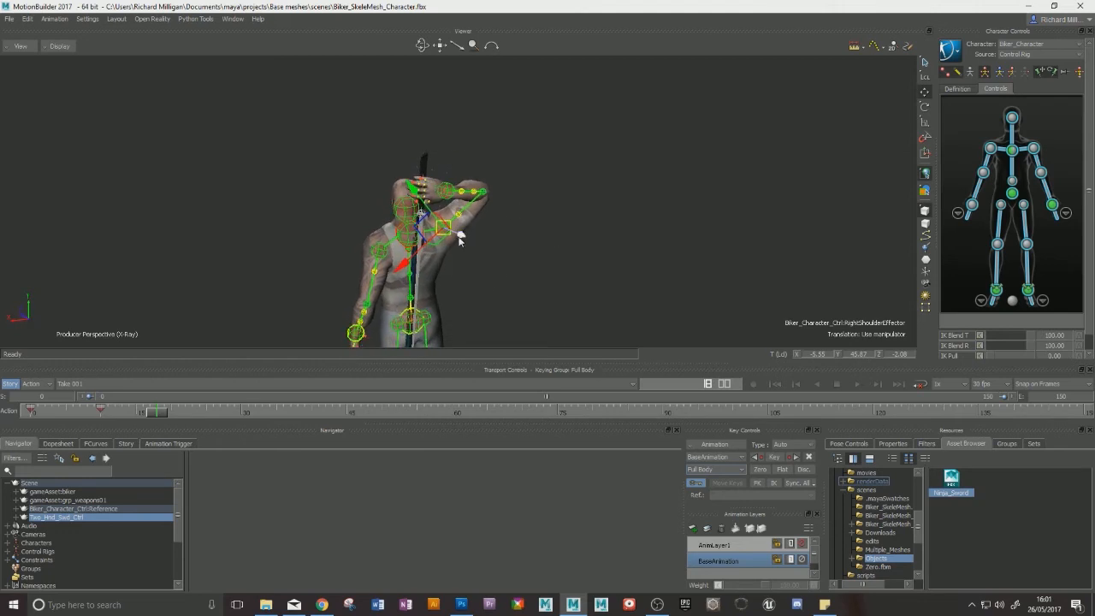
{"action": "left_click_drag", "start_coordinate": [438, 198], "coordinate": [448, 195]}
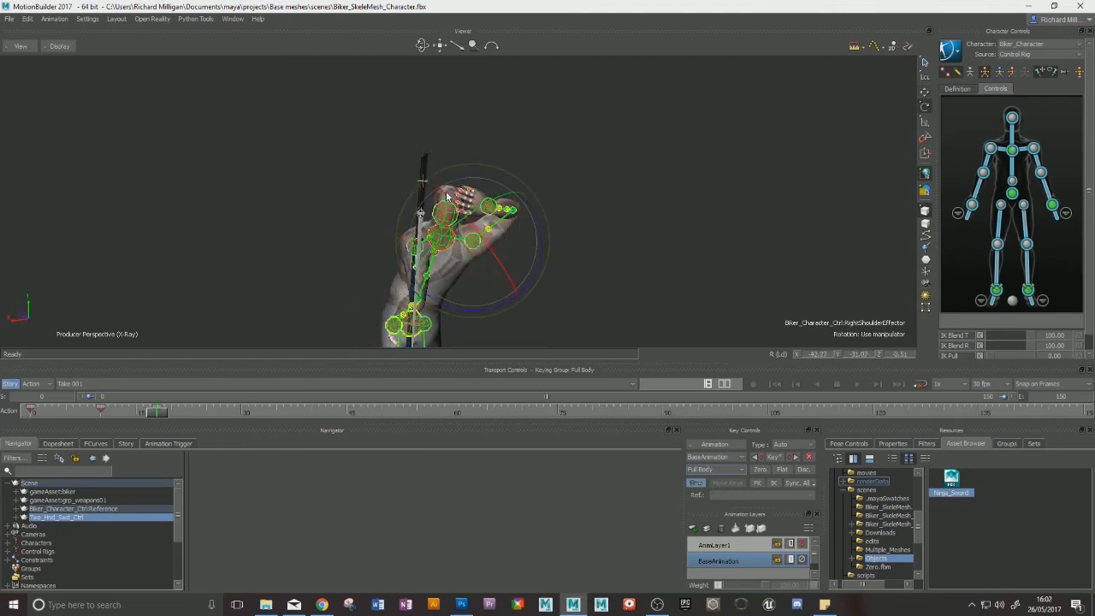
{"action": "key", "text": "ctrl+z"}
With only the right shoulder effector selected, rotate it at frame 18 to bring the arm down and away from the sword handle.
{"action": "left_click", "coordinate": [502, 242]}
{"action": "left_click", "coordinate": [447, 225]}
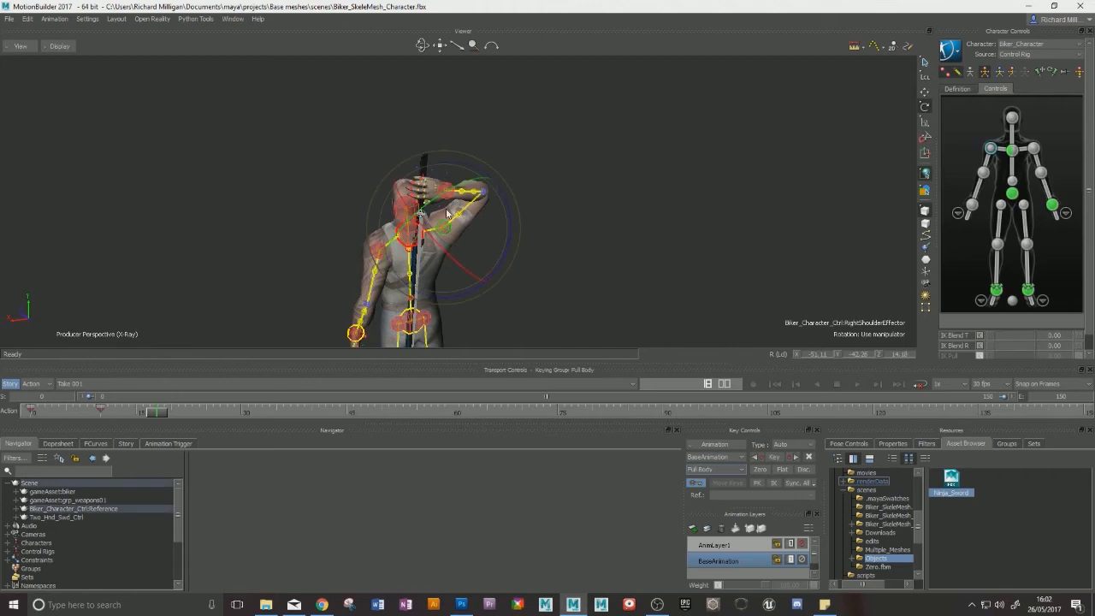
{"action": "left_click_drag", "start_coordinate": [459, 190], "coordinate": [480, 273]}
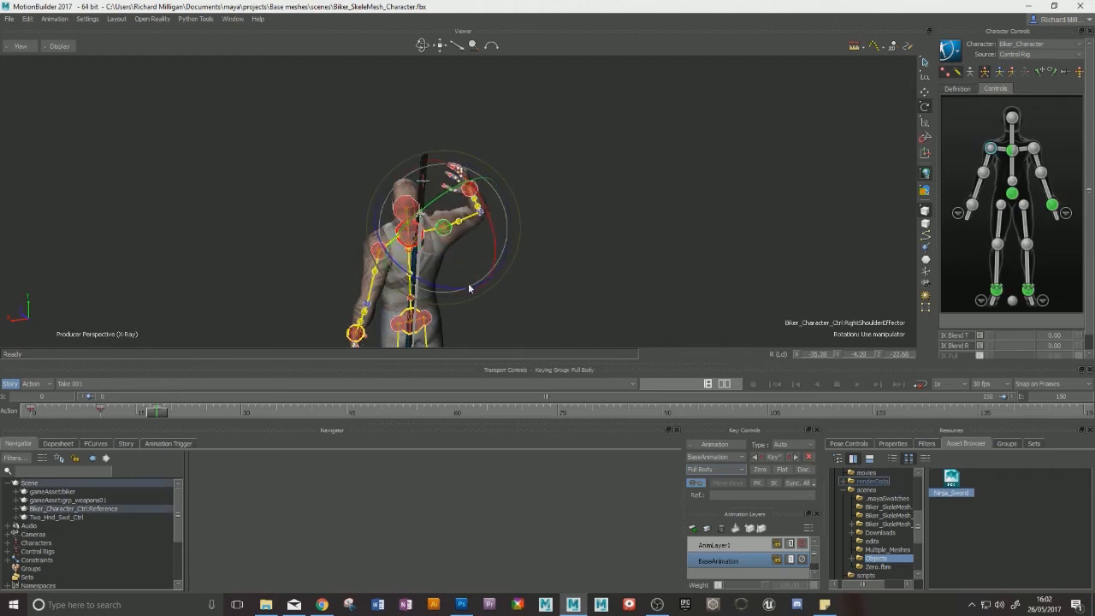
{"action": "left_click_drag", "start_coordinate": [547, 250], "coordinate": [574, 266], "text": "alt"}
{"action": "scroll", "coordinate": [571, 269], "scroll_direction": "up", "scroll_amount": 5}
{"action": "middle_click_drag", "start_coordinate": [568, 272], "coordinate": [554, 228], "text": "alt"}
{"action": "left_click", "coordinate": [553, 226]}
{"action": "left_click", "coordinate": [433, 175]}
{"action": "left_click_drag", "start_coordinate": [457, 196], "coordinate": [478, 199], "text": "alt"}
{"action": "left_click_drag", "start_coordinate": [439, 137], "coordinate": [450, 176], "text": "alt"}
Try rotating the right shoulder effector further inward toward the head, and undo those rotations.
{"action": "scroll", "coordinate": [447, 154], "scroll_direction": "up", "scroll_amount": 3}
{"action": "left_click_drag", "start_coordinate": [425, 107], "coordinate": [204, 182]}
{"action": "left_click", "coordinate": [391, 213]}
{"action": "left_click", "coordinate": [395, 215]}
{"action": "left_click", "coordinate": [314, 228]}
{"action": "left_click_drag", "start_coordinate": [296, 208], "coordinate": [525, 249]}
{"action": "left_click", "coordinate": [614, 233]}
{"action": "left_click", "coordinate": [439, 227]}
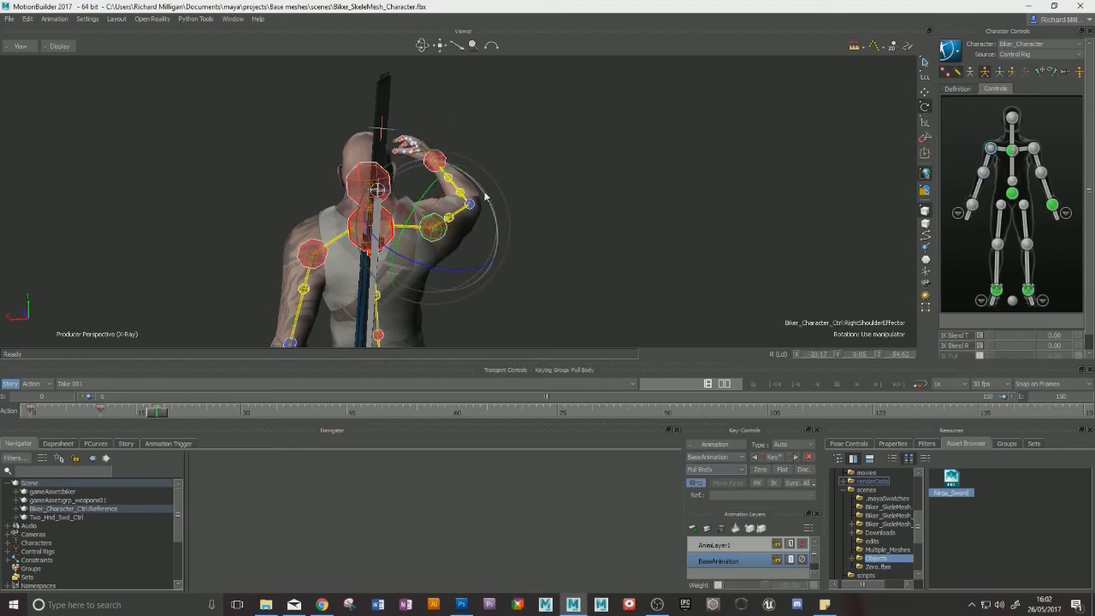
{"action": "left_click_drag", "start_coordinate": [481, 193], "coordinate": [489, 202]}
{"action": "left_click_drag", "start_coordinate": [446, 281], "coordinate": [478, 266]}
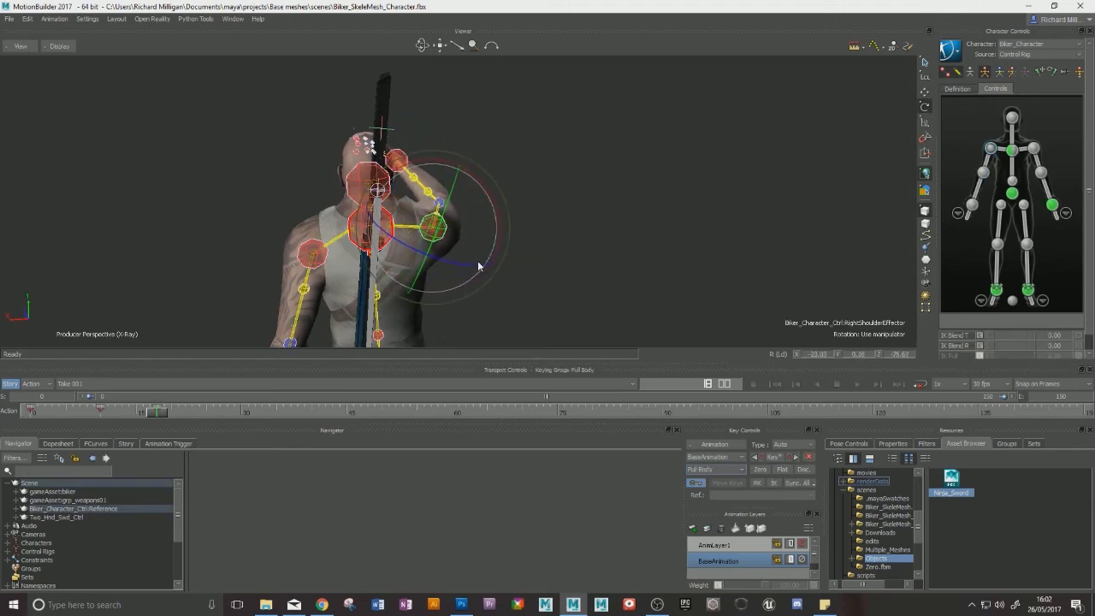
{"action": "key", "text": "ctrl+z"}
{"action": "key", "text": "ctrl+z"}
{"action": "key", "text": "ctrl+z"}
{"action": "key", "text": "ctrl+z"}
Adjust the twist of the right forearm with the LeafRightForeArmRoll2 control.
{"action": "left_click", "coordinate": [457, 228]}
{"action": "left_click", "coordinate": [467, 201]}
{"action": "left_click", "coordinate": [446, 214]}
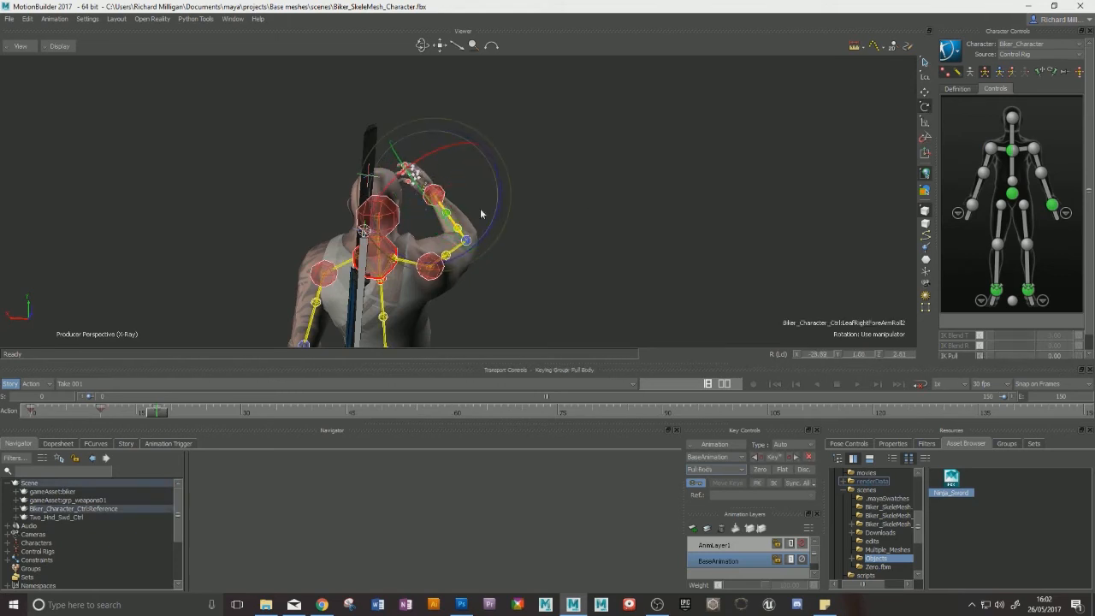
{"action": "left_click_drag", "start_coordinate": [480, 214], "coordinate": [337, 177], "text": "alt"}
{"action": "middle_click_drag", "start_coordinate": [479, 283], "coordinate": [433, 217], "text": "alt"}
{"action": "left_click_drag", "start_coordinate": [433, 217], "coordinate": [411, 225], "text": "alt"}
{"action": "left_click", "coordinate": [306, 188]}
Rotate the right shoulder effector to swing the raised arm forward in front of the chest.
{"action": "mouse_move", "coordinate": [242, 193]}
{"action": "left_mouse_down"}
{"action": "mouse_move", "coordinate": [248, 231]}
{"action": "mouse_move", "coordinate": [414, 208]}
{"action": "mouse_move", "coordinate": [588, 207]}
{"action": "left_mouse_up"}
{"action": "middle_click_drag", "start_coordinate": [588, 206], "coordinate": [459, 238], "text": "alt"}
{"action": "left_click", "coordinate": [459, 238]}
{"action": "left_click", "coordinate": [415, 213]}
{"action": "left_click_drag", "start_coordinate": [460, 176], "coordinate": [437, 198]}
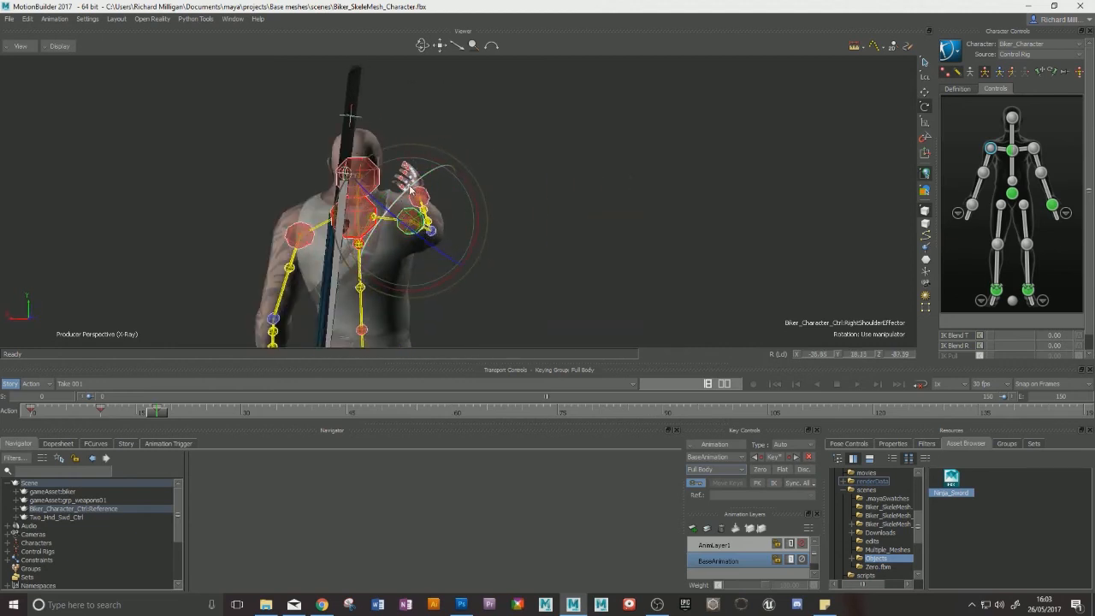
{"action": "left_click_drag", "start_coordinate": [421, 197], "coordinate": [240, 205], "text": "alt"}
{"action": "middle_click_drag", "start_coordinate": [513, 329], "coordinate": [416, 222], "text": "alt"}
{"action": "mouse_move", "coordinate": [415, 223]}
{"action": "left_mouse_down", "text": "alt"}
{"action": "mouse_move", "coordinate": [403, 237]}
{"action": "mouse_move", "coordinate": [436, 160]}
{"action": "mouse_move", "coordinate": [437, 224]}
{"action": "left_mouse_up", "text": "alt"}
{"action": "left_click_drag", "start_coordinate": [437, 224], "coordinate": [208, 108], "text": "alt"}
{"action": "left_click", "coordinate": [203, 147]}
{"action": "left_click_drag", "start_coordinate": [172, 175], "coordinate": [355, 248], "text": "alt"}
{"action": "middle_click_drag", "start_coordinate": [398, 316], "coordinate": [406, 224], "text": "alt"}
{"action": "left_click_drag", "start_coordinate": [405, 224], "coordinate": [337, 223], "text": "alt"}
{"action": "middle_click_drag", "start_coordinate": [337, 223], "coordinate": [377, 295], "text": "alt"}
{"action": "left_click_drag", "start_coordinate": [389, 249], "coordinate": [472, 209], "text": "alt"}
Lower the right arm by rotating the right shoulder effector to about -31 X, -45 Y and -55 Z.
{"action": "left_click", "coordinate": [507, 116]}
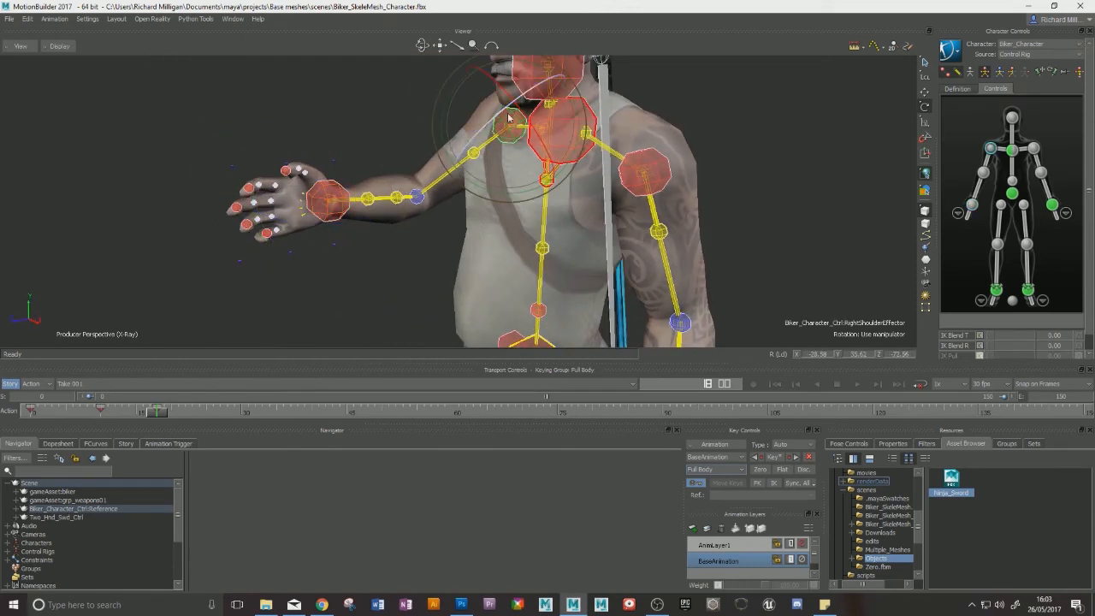
{"action": "left_click_drag", "start_coordinate": [419, 171], "coordinate": [492, 205], "text": "alt"}
{"action": "middle_click_drag", "start_coordinate": [492, 206], "coordinate": [453, 228], "text": "alt"}
{"action": "left_click", "coordinate": [475, 188]}
{"action": "left_click_drag", "start_coordinate": [454, 131], "coordinate": [439, 147]}
{"action": "left_click_drag", "start_coordinate": [480, 205], "coordinate": [468, 251], "text": "alt"}
{"action": "left_click", "coordinate": [450, 207]}
{"action": "left_click", "coordinate": [448, 202]}
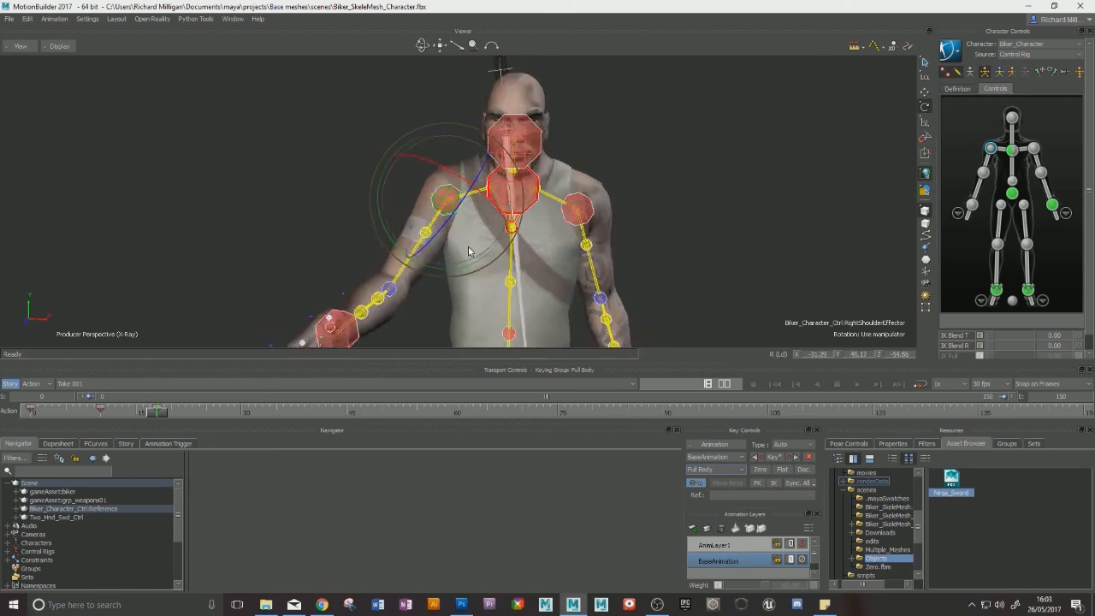
Rotate LeafRightArmRoll1 to about 9.9 on X and refine the right forearm and hand so they extend forward.
{"action": "middle_click_drag", "start_coordinate": [468, 251], "coordinate": [458, 147], "text": "alt"}
{"action": "left_click", "coordinate": [413, 130]}
{"action": "left_click_drag", "start_coordinate": [392, 168], "coordinate": [404, 176]}
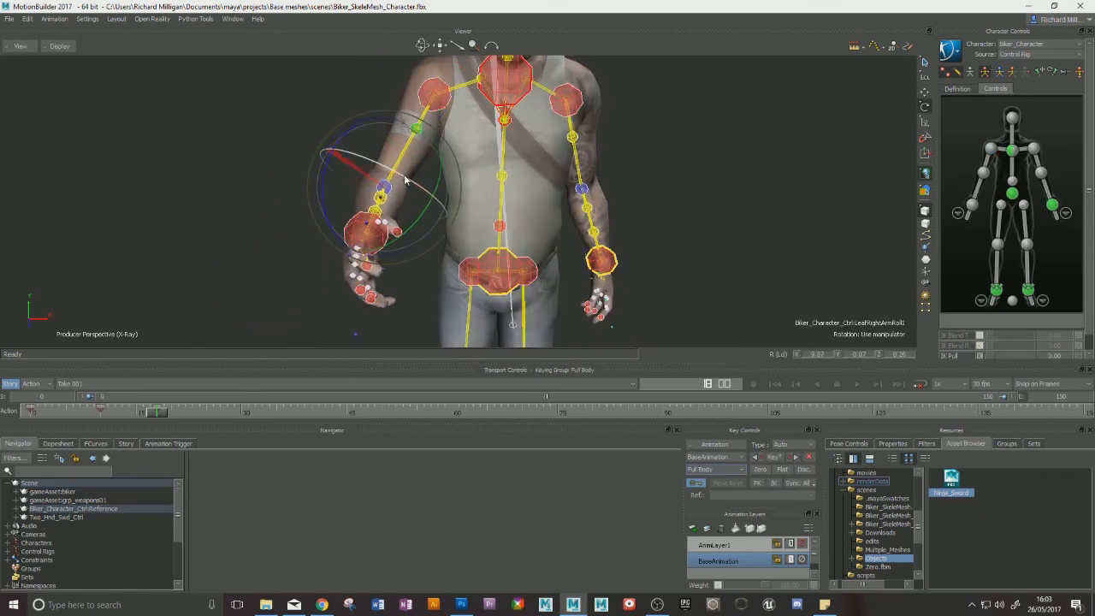
{"action": "left_click_drag", "start_coordinate": [506, 212], "coordinate": [418, 136], "text": "alt"}
{"action": "left_click", "coordinate": [332, 184]}
{"action": "left_click_drag", "start_coordinate": [342, 189], "coordinate": [240, 178], "text": "alt"}
{"action": "left_click", "coordinate": [344, 240]}
{"action": "left_click", "coordinate": [381, 196]}
{"action": "left_click_drag", "start_coordinate": [347, 243], "coordinate": [338, 233]}
{"action": "left_click_drag", "start_coordinate": [218, 214], "coordinate": [163, 205], "text": "alt"}
{"action": "middle_click_drag", "start_coordinate": [162, 206], "coordinate": [163, 92], "text": "alt"}
Bring the left wrist effector up and forward from the hip toward the front of the belly.
{"action": "left_click", "coordinate": [546, 249]}
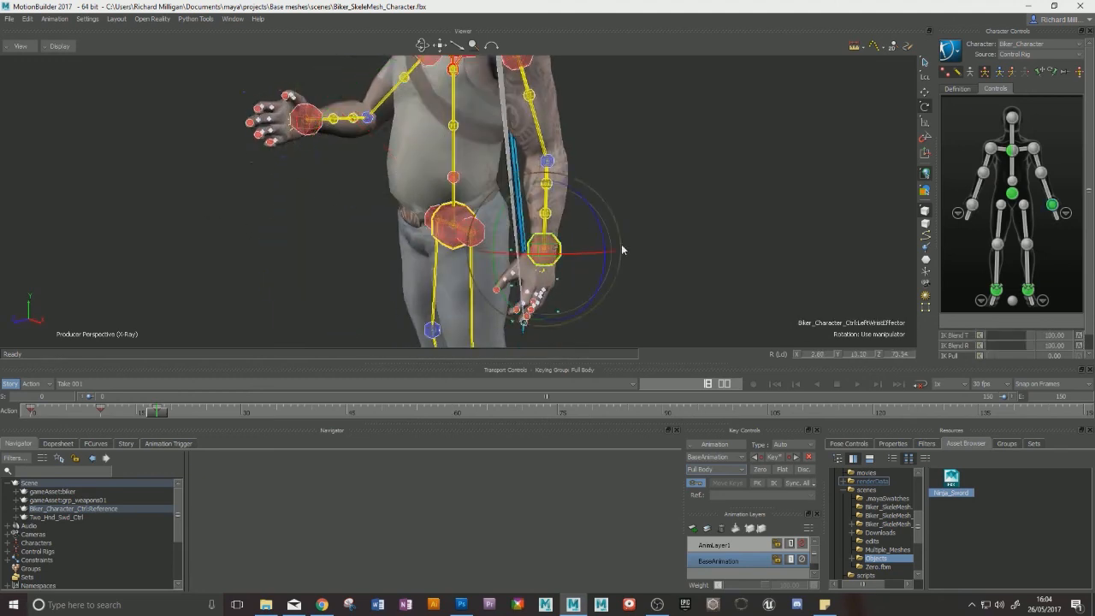
{"action": "left_click_drag", "start_coordinate": [622, 249], "coordinate": [596, 259], "text": "alt"}
{"action": "left_click_drag", "start_coordinate": [519, 247], "coordinate": [547, 310], "text": "alt"}
{"action": "middle_click_drag", "start_coordinate": [547, 310], "coordinate": [544, 239], "text": "alt"}
{"action": "left_click_drag", "start_coordinate": [503, 170], "coordinate": [477, 166]}
{"action": "middle_click_drag", "start_coordinate": [478, 166], "coordinate": [483, 239], "text": "alt"}
{"action": "mouse_move", "coordinate": [483, 239]}
{"action": "left_mouse_down", "text": "alt"}
{"action": "mouse_move", "coordinate": [506, 223]}
{"action": "mouse_move", "coordinate": [492, 202]}
{"action": "mouse_move", "coordinate": [517, 245]}
{"action": "mouse_move", "coordinate": [511, 229]}
{"action": "mouse_move", "coordinate": [481, 233]}
{"action": "left_mouse_up", "text": "alt"}
Rotate the left wrist effector so the left palm faces inward opposite the right hand.
{"action": "left_click", "coordinate": [491, 227]}
{"action": "left_click", "coordinate": [530, 242]}
{"action": "left_click", "coordinate": [517, 225]}
{"action": "mouse_move", "coordinate": [492, 238]}
{"action": "left_mouse_down", "text": "alt"}
{"action": "mouse_move", "coordinate": [453, 242]}
{"action": "mouse_move", "coordinate": [509, 244]}
{"action": "mouse_move", "coordinate": [503, 224]}
{"action": "left_mouse_up", "text": "alt"}
{"action": "left_click_drag", "start_coordinate": [479, 226], "coordinate": [459, 234]}
{"action": "left_click_drag", "start_coordinate": [459, 234], "coordinate": [417, 237], "text": "alt"}
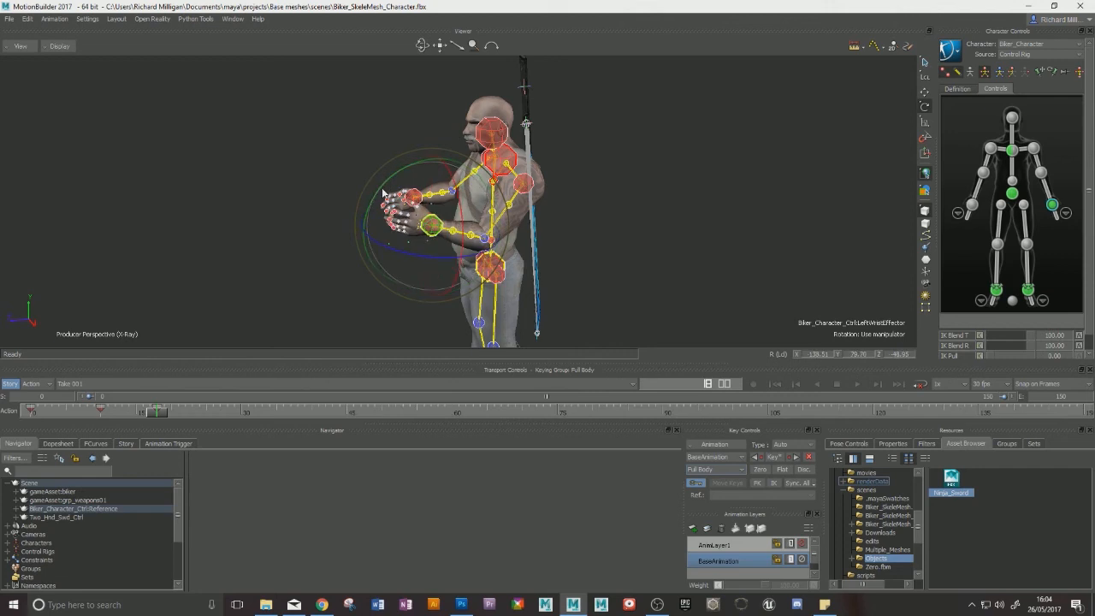
{"action": "left_click_drag", "start_coordinate": [391, 177], "coordinate": [511, 174], "text": "alt"}
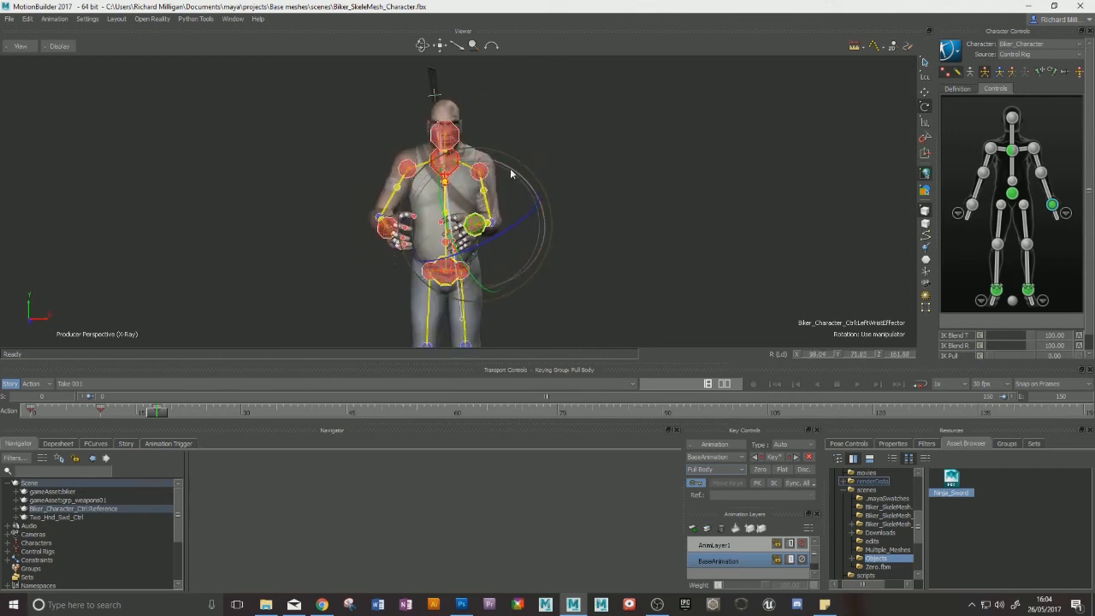
{"action": "middle_click_drag", "start_coordinate": [564, 196], "coordinate": [561, 225], "text": "alt"}
{"action": "left_click_drag", "start_coordinate": [452, 213], "coordinate": [538, 219], "text": "alt"}
Rotate the right shoulder effector to about -40 X and -68 Z to settle the right arm in the frame 18 pose.
{"action": "left_click", "coordinate": [382, 208]}
{"action": "left_click_drag", "start_coordinate": [406, 227], "coordinate": [332, 224], "text": "alt"}
{"action": "middle_click_drag", "start_coordinate": [332, 224], "coordinate": [343, 184], "text": "alt"}
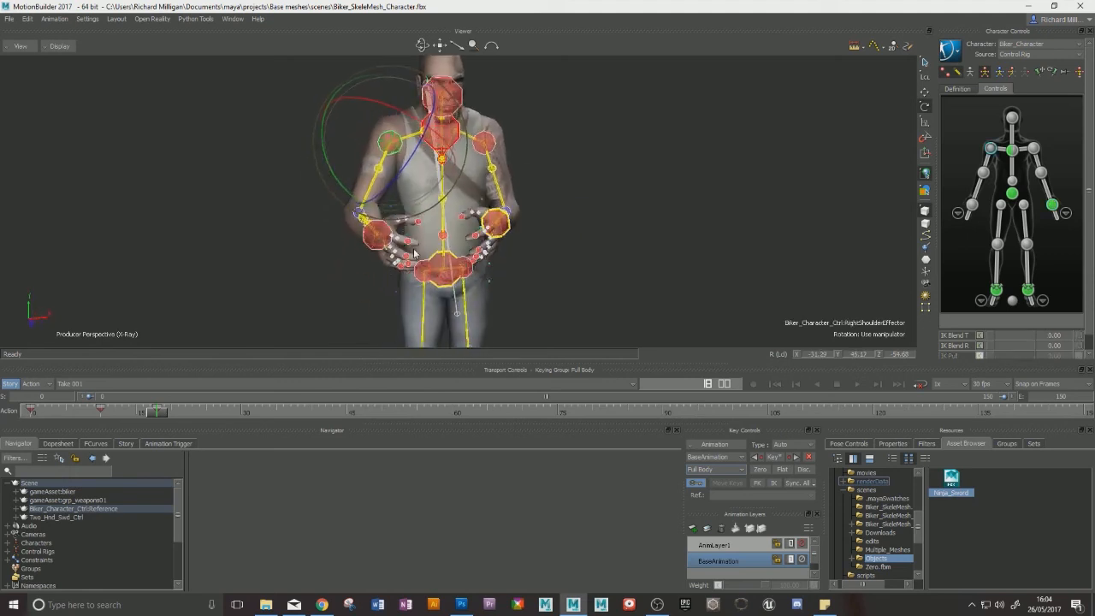
{"action": "left_click_drag", "start_coordinate": [322, 141], "coordinate": [327, 149]}
{"action": "mouse_move", "coordinate": [376, 194]}
{"action": "left_mouse_down", "text": "alt"}
{"action": "mouse_move", "coordinate": [325, 186]}
{"action": "mouse_move", "coordinate": [305, 218]}
{"action": "mouse_move", "coordinate": [275, 207]}
{"action": "mouse_move", "coordinate": [494, 180]}
{"action": "mouse_move", "coordinate": [335, 179]}
{"action": "mouse_move", "coordinate": [380, 189]}
{"action": "left_mouse_up", "text": "alt"}
{"action": "left_click_drag", "start_coordinate": [371, 191], "coordinate": [406, 201], "text": "alt"}
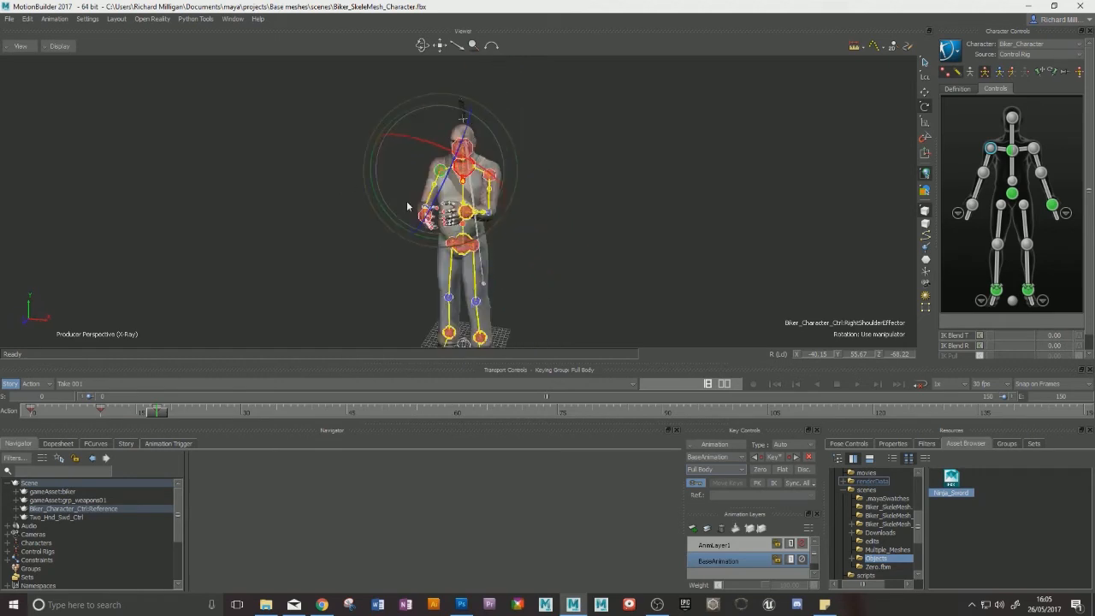
Return the timeline to frame 10 and frame the right hand on the sword handle from behind.
{"action": "left_click_drag", "start_coordinate": [152, 413], "coordinate": [99, 414]}
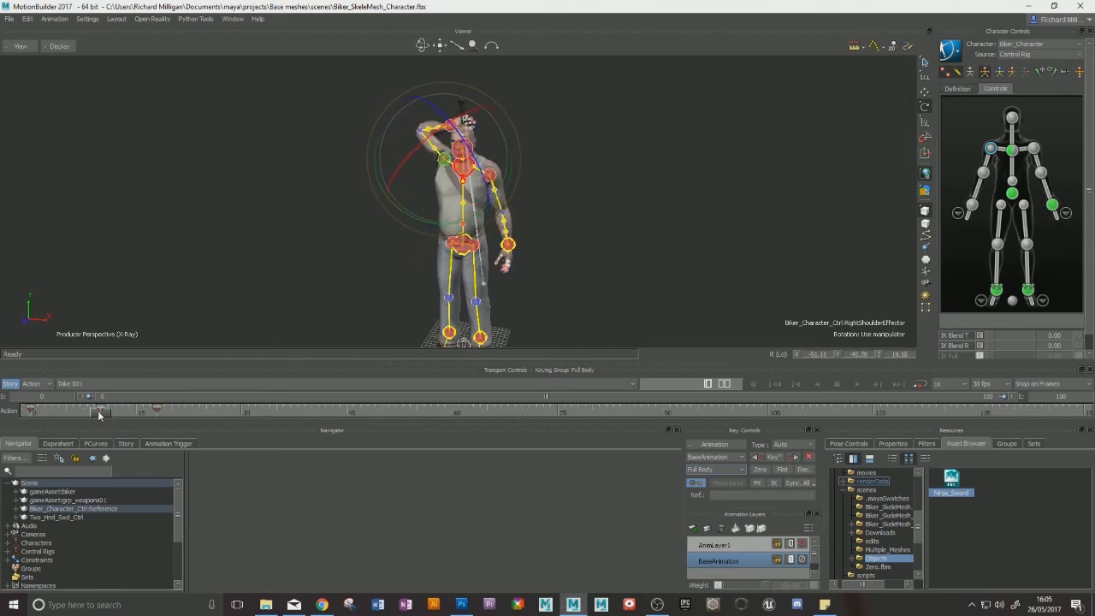
{"action": "left_click_drag", "start_coordinate": [522, 233], "coordinate": [331, 237], "text": "alt"}
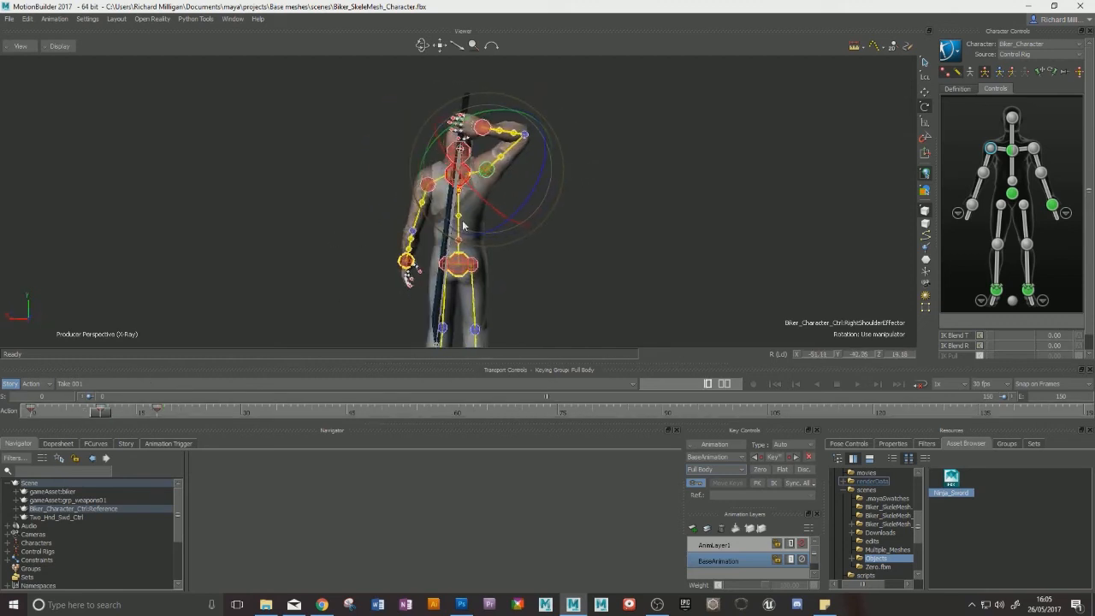
{"action": "scroll", "coordinate": [463, 225], "scroll_direction": "up", "scroll_amount": 5}
{"action": "middle_click_drag", "start_coordinate": [544, 188], "coordinate": [500, 245], "text": "alt"}
{"action": "left_click_drag", "start_coordinate": [499, 245], "coordinate": [556, 231], "text": "alt"}
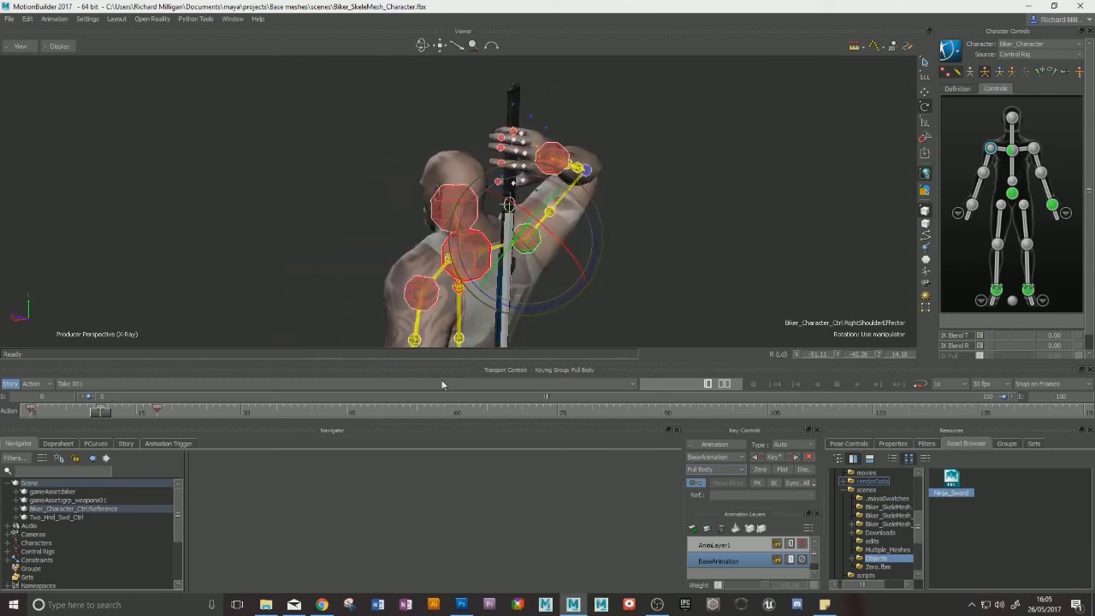
Collapse the projects folder, expand Templates and open its Constraints category.
{"action": "left_click", "coordinate": [845, 491]}
{"action": "left_click_drag", "start_coordinate": [917, 535], "coordinate": [913, 480]}
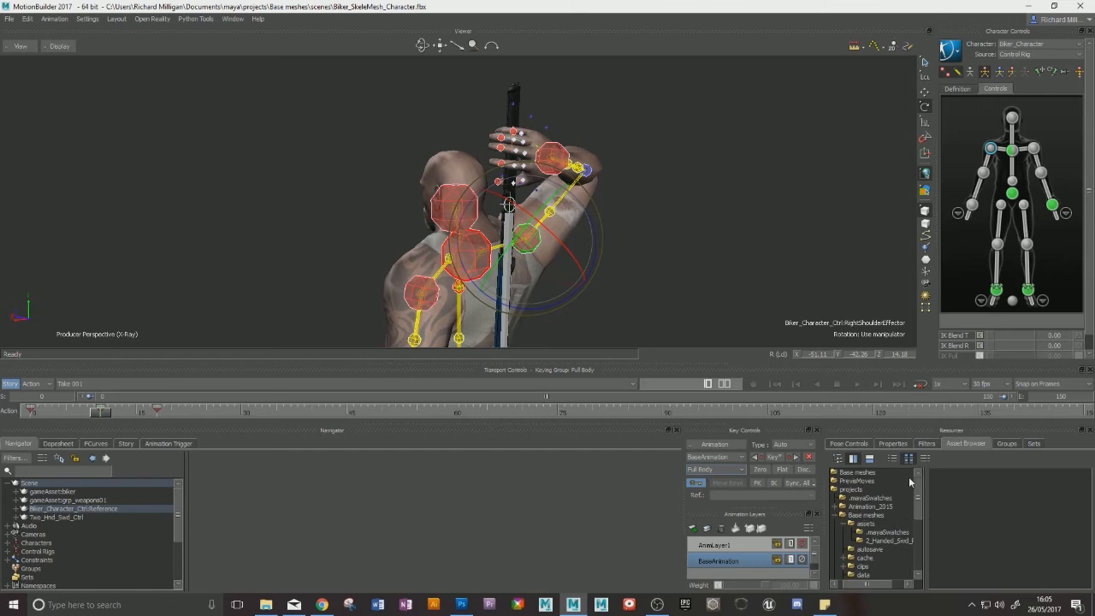
{"action": "left_click", "coordinate": [839, 517]}
{"action": "left_click", "coordinate": [839, 492]}
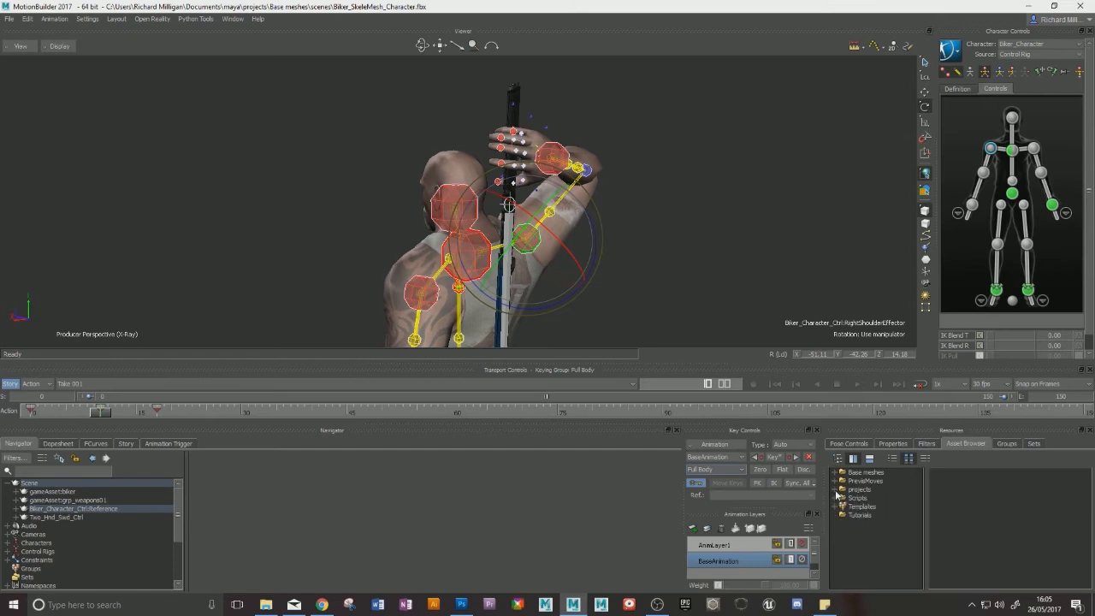
{"action": "left_click", "coordinate": [859, 510]}
{"action": "left_click", "coordinate": [835, 508]}
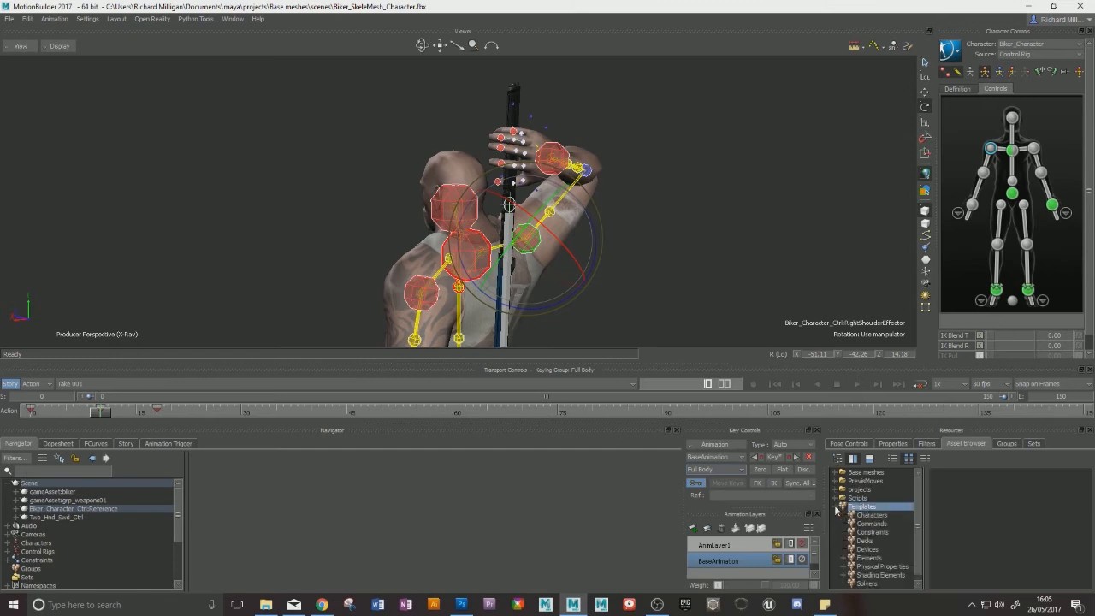
{"action": "left_click", "coordinate": [876, 534]}
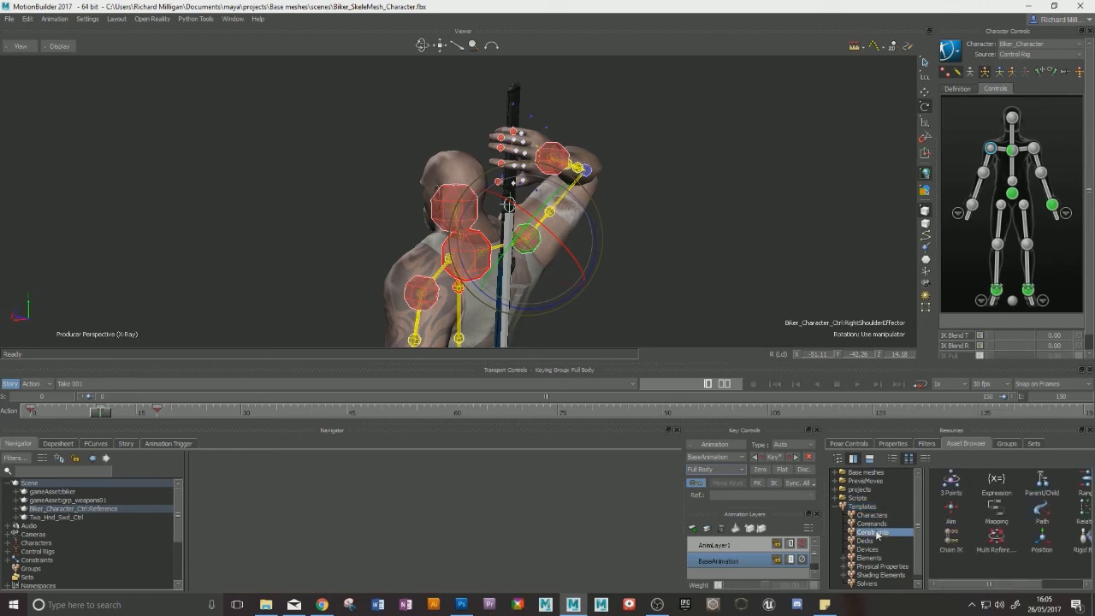
Add a Parent/Child constraint to the scene from the Constraints templates.
{"action": "left_click_drag", "start_coordinate": [991, 585], "coordinate": [1018, 586]}
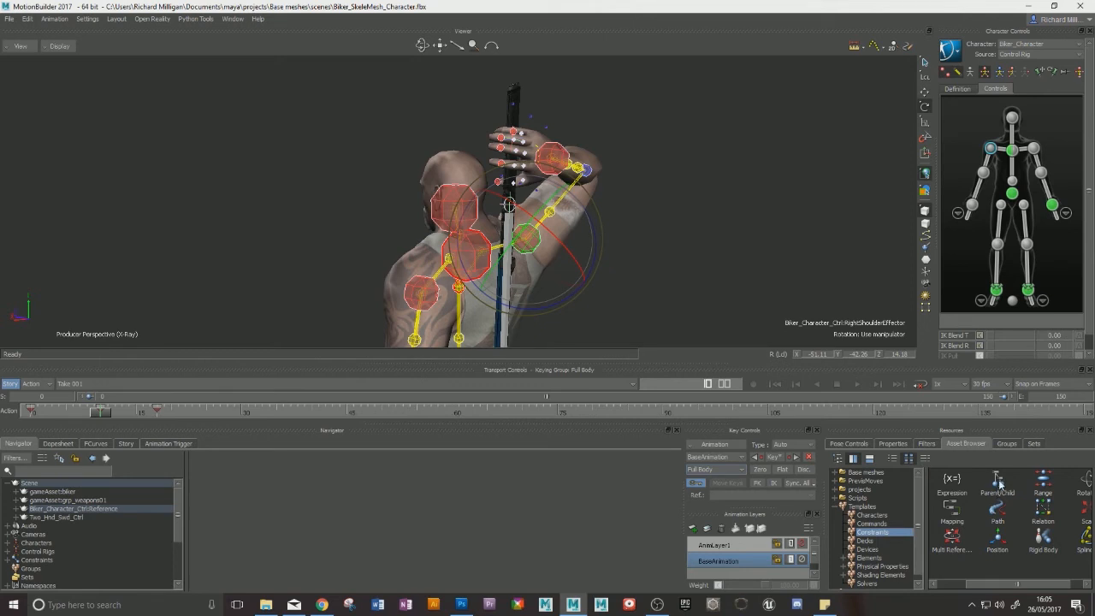
{"action": "left_click_drag", "start_coordinate": [999, 482], "coordinate": [764, 325]}
{"action": "left_click_drag", "start_coordinate": [624, 118], "coordinate": [724, 284]}
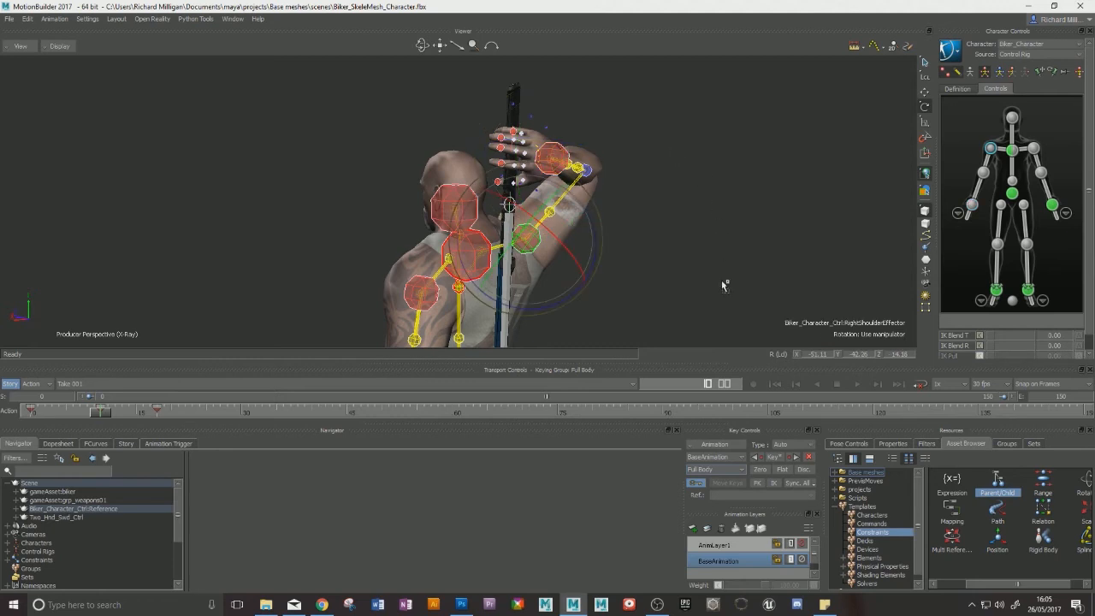
{"action": "left_click_drag", "start_coordinate": [672, 218], "coordinate": [672, 215]}
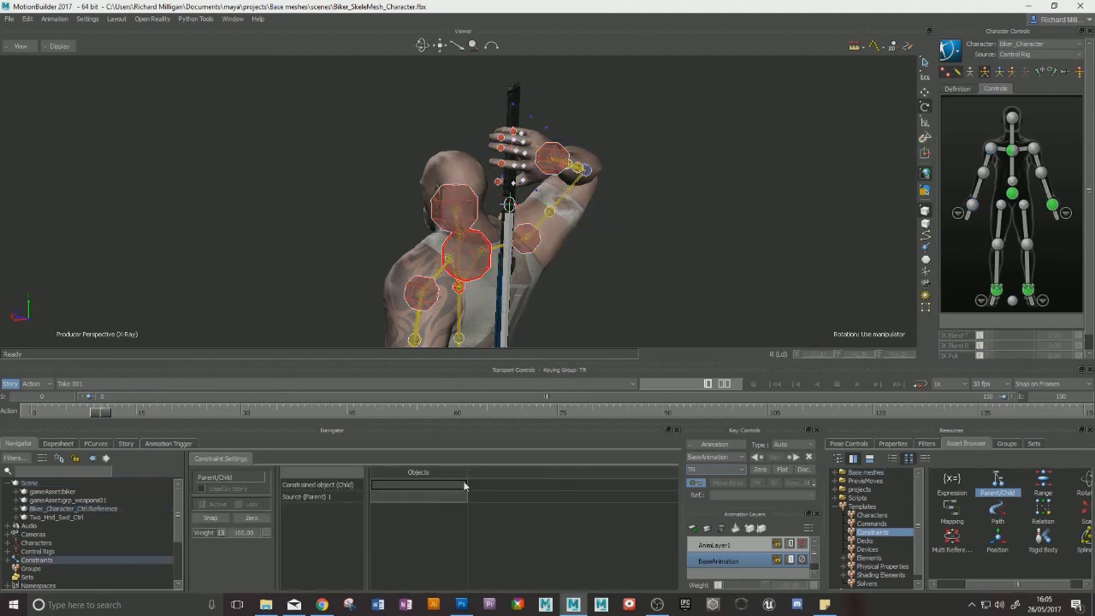
Assign Two_Hnd_Swd_Ctrl as the constrained child object of the new Parent/Child constraint.
{"action": "left_click", "coordinate": [305, 485]}
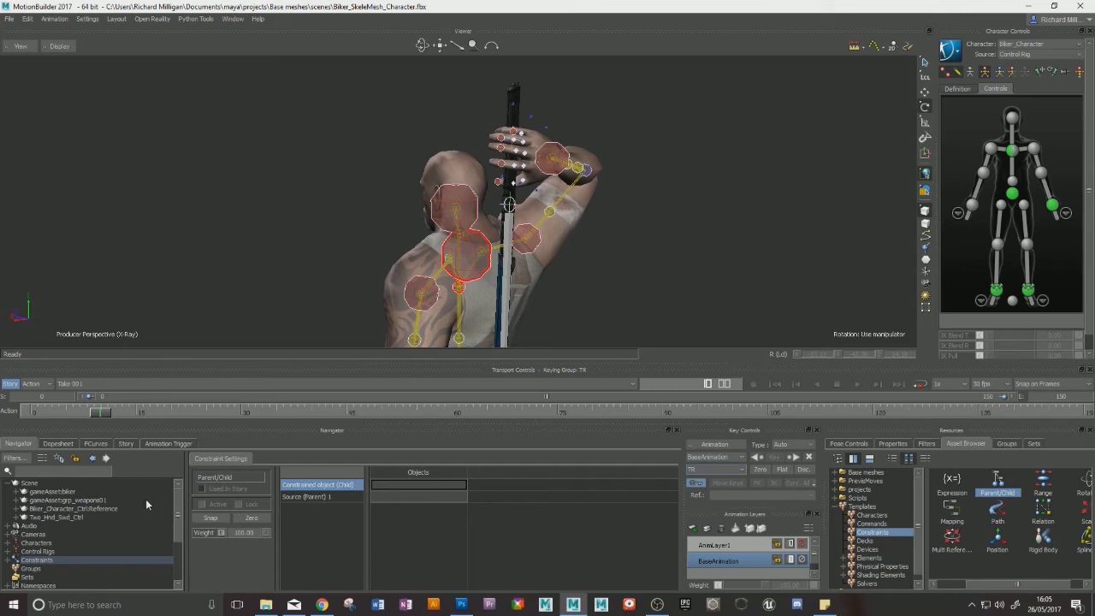
{"action": "left_click", "coordinate": [57, 518]}
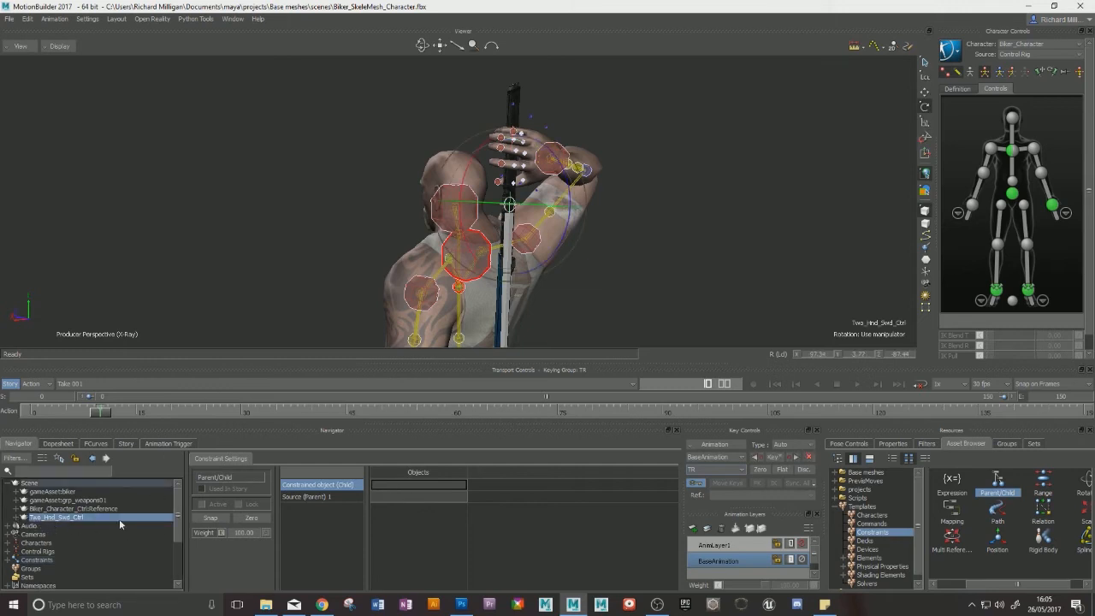
{"action": "scroll", "coordinate": [66, 519], "scroll_direction": "down", "scroll_amount": 1}
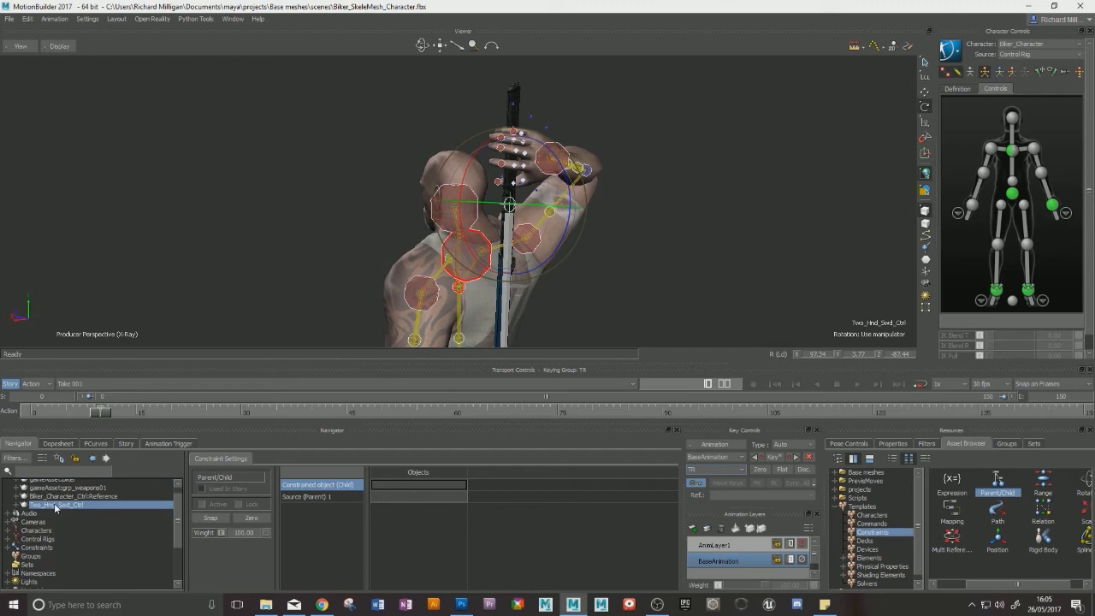
{"action": "left_click", "coordinate": [18, 508]}
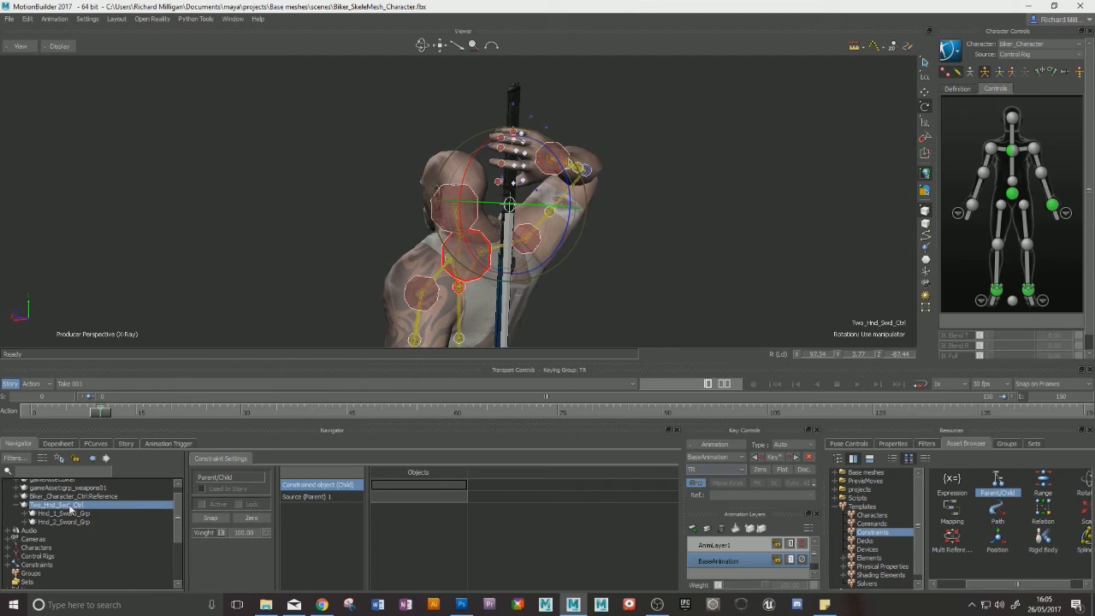
{"action": "left_click_drag", "start_coordinate": [73, 513], "coordinate": [418, 486]}
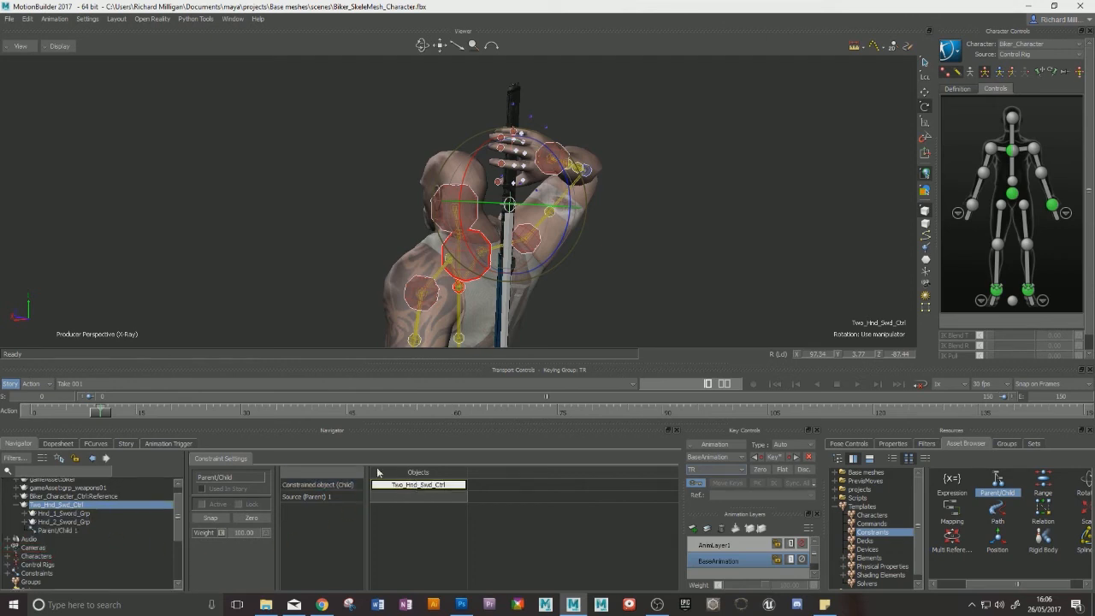
Assign the biker's RightWristEffector as the source parent of the Parent/Child constraint.
{"action": "left_click_drag", "start_coordinate": [544, 239], "coordinate": [460, 276], "text": "alt"}
{"action": "left_click", "coordinate": [444, 201]}
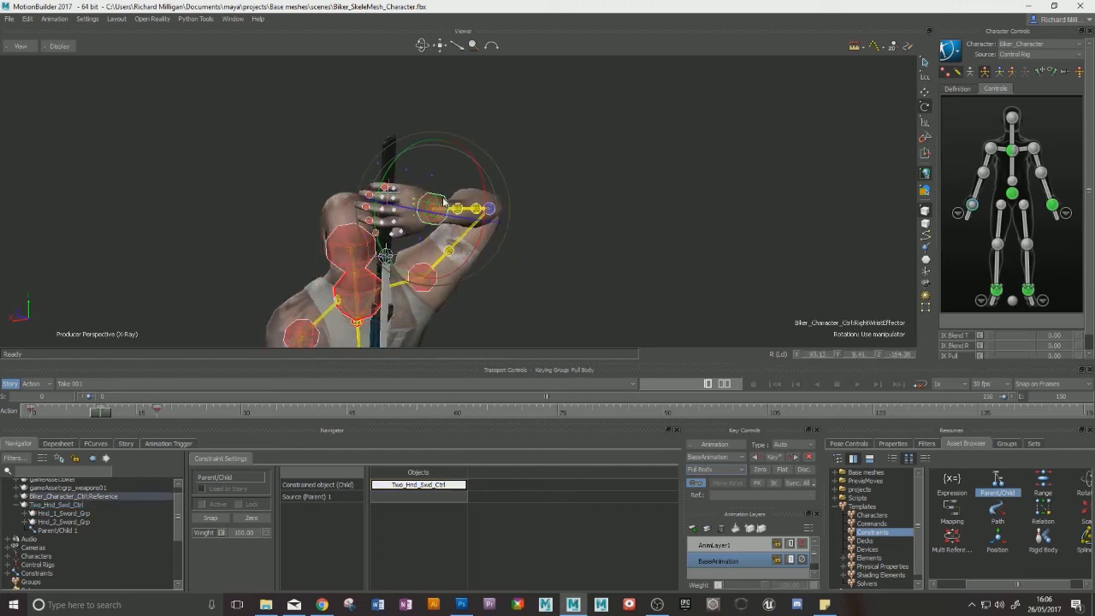
{"action": "scroll", "coordinate": [177, 514], "scroll_direction": "up", "scroll_amount": 1}
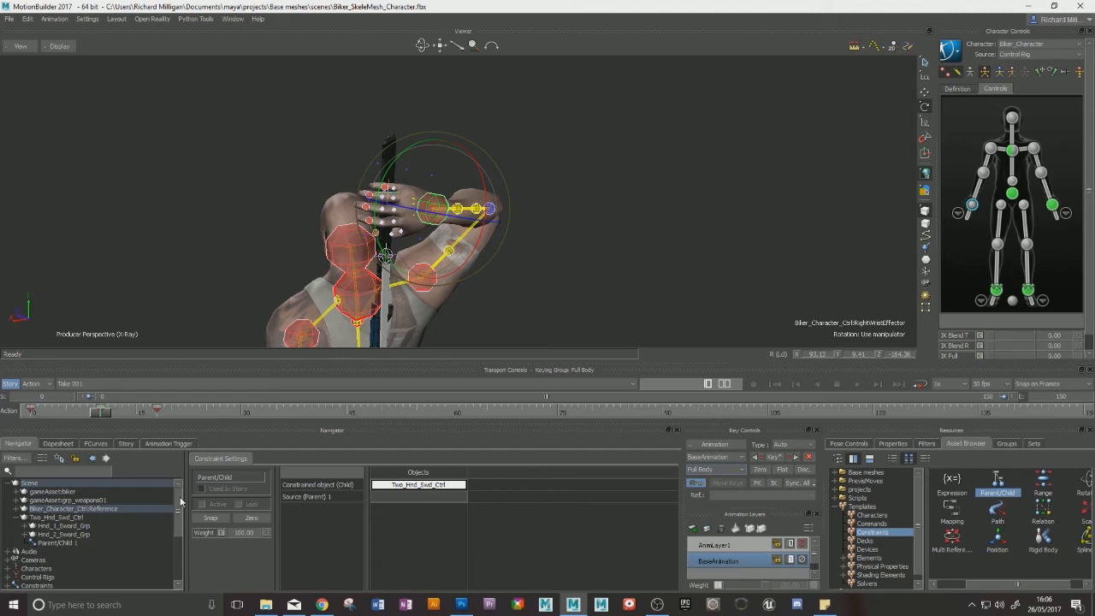
{"action": "left_click", "coordinate": [22, 511]}
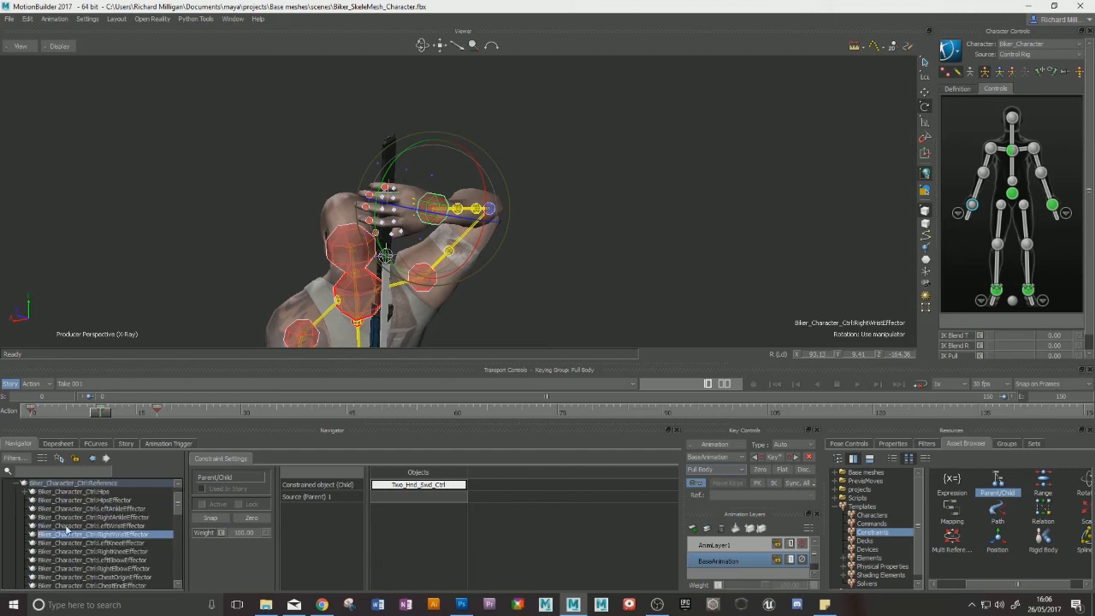
{"action": "scroll", "coordinate": [71, 539], "scroll_direction": "down", "scroll_amount": 1}
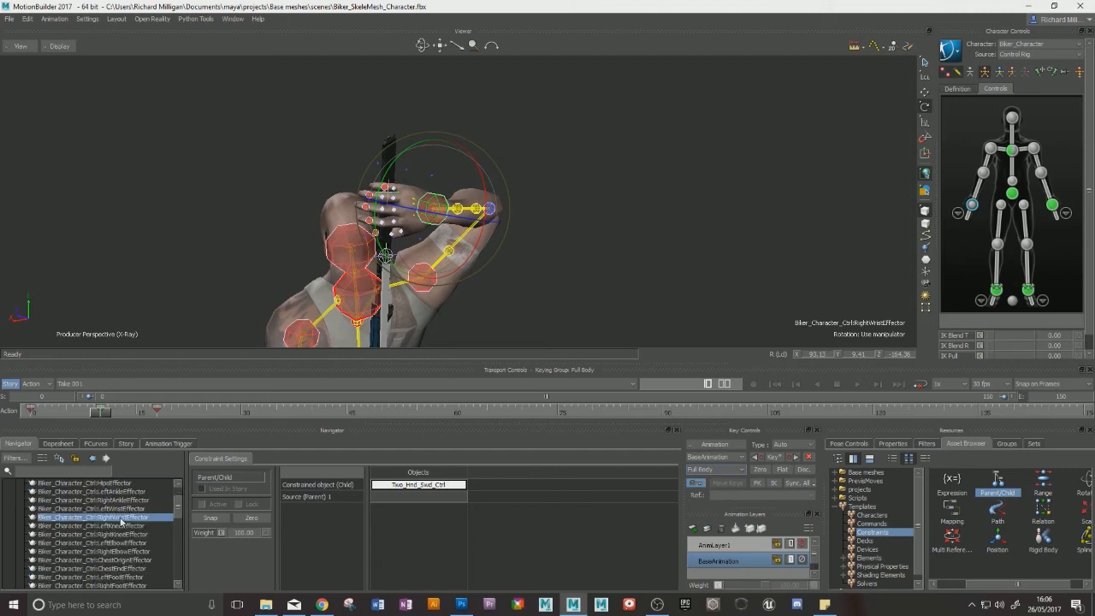
{"action": "left_click_drag", "start_coordinate": [165, 544], "coordinate": [434, 500]}
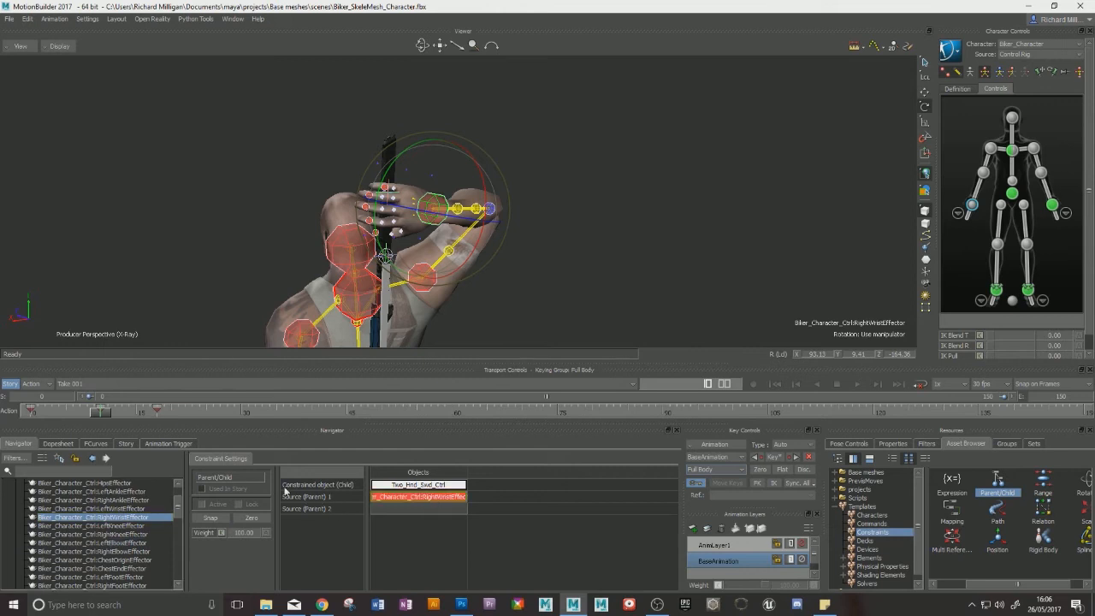
Activate the Parent/Child constraint linking the sword control to the right wrist at frame 10.
{"action": "left_click_drag", "start_coordinate": [539, 206], "coordinate": [516, 277], "text": "alt"}
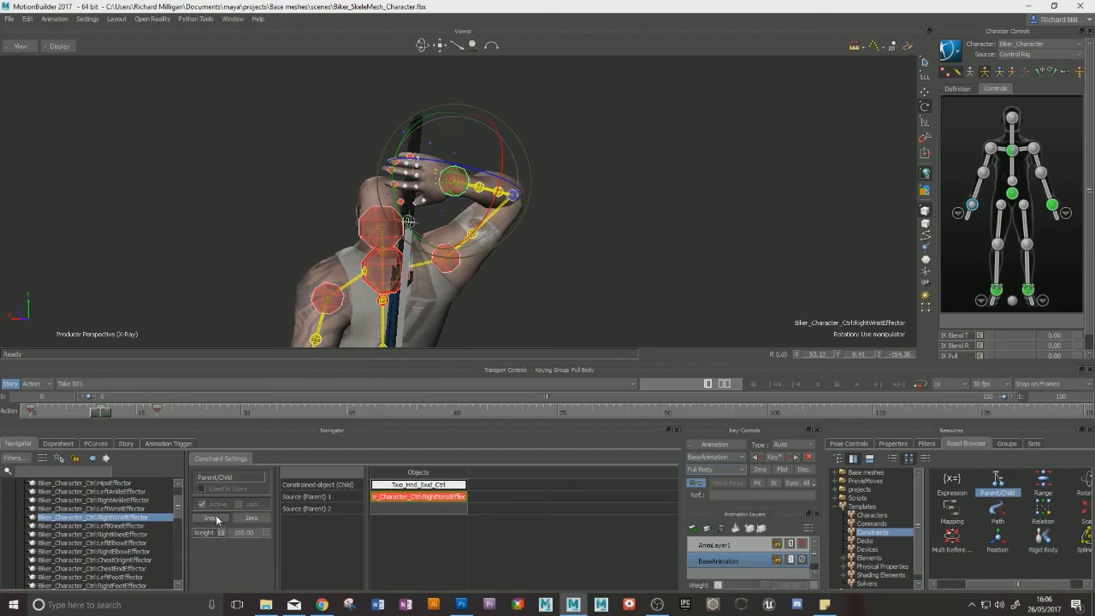
{"action": "left_click", "coordinate": [202, 504]}
{"action": "left_click_drag", "start_coordinate": [535, 237], "coordinate": [493, 255], "text": "alt"}
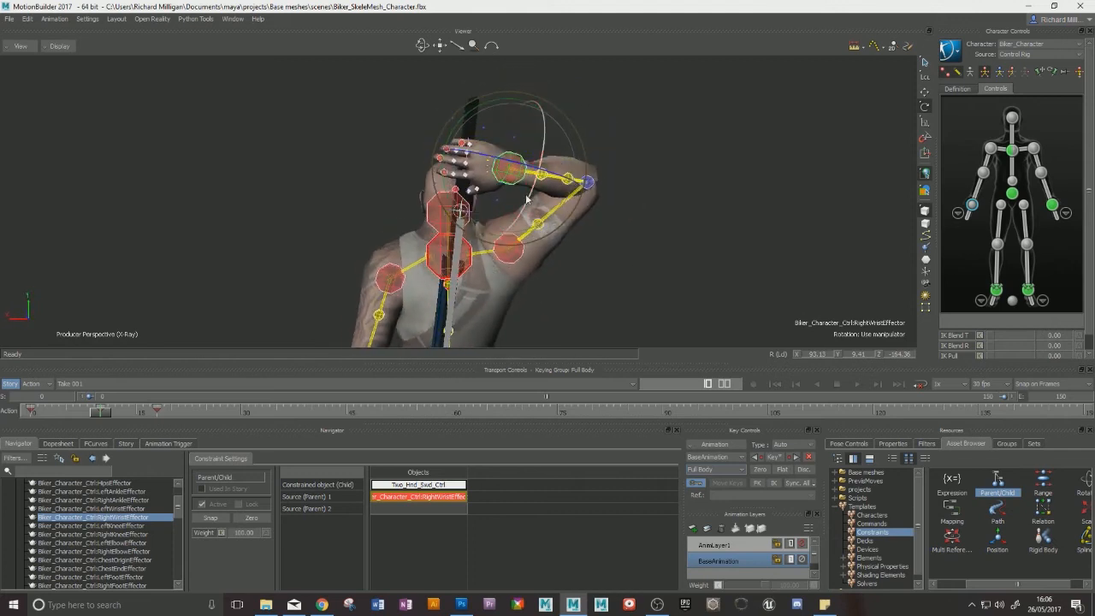
Key the constraint's weight at 100 on frame 10 and at 0 on frame 9.
{"action": "left_click", "coordinate": [221, 533]}
{"action": "left_click_drag", "start_coordinate": [97, 414], "coordinate": [95, 415]}
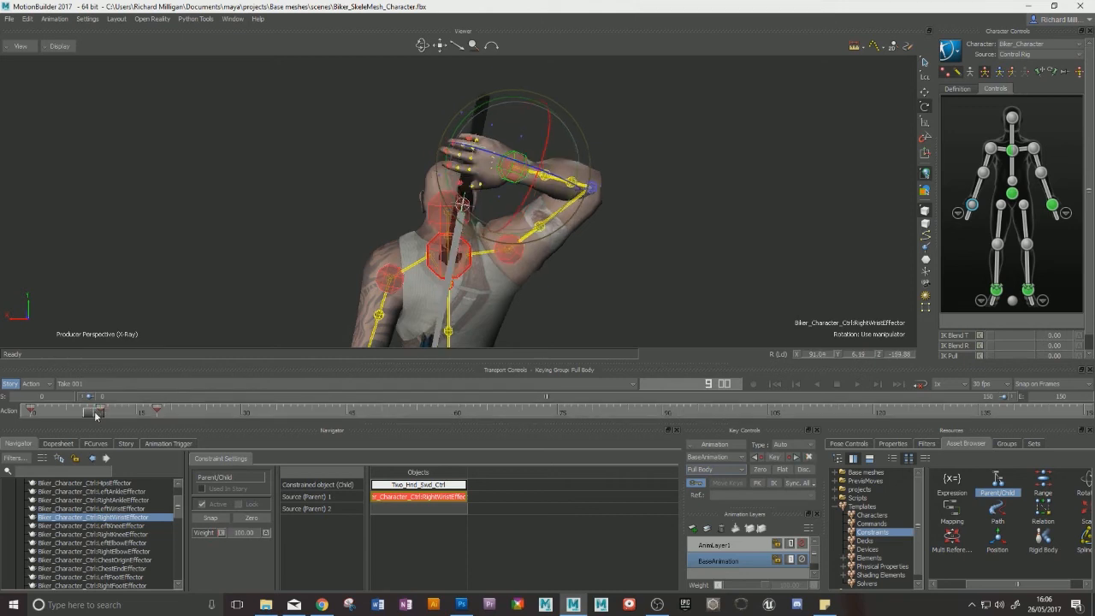
{"action": "left_click_drag", "start_coordinate": [245, 532], "coordinate": [141, 548]}
{"action": "left_click", "coordinate": [220, 533]}
{"action": "mouse_move", "coordinate": [90, 417]}
{"action": "left_mouse_down"}
{"action": "mouse_move", "coordinate": [4, 422]}
{"action": "mouse_move", "coordinate": [193, 418]}
{"action": "mouse_move", "coordinate": [41, 420]}
{"action": "mouse_move", "coordinate": [100, 417]}
{"action": "left_mouse_up"}
Rename the Parent/Child constraint under Two_Hnd_Swd_Ctrl to Sword_Right_Hand.
{"action": "left_click_drag", "start_coordinate": [180, 512], "coordinate": [181, 549]}
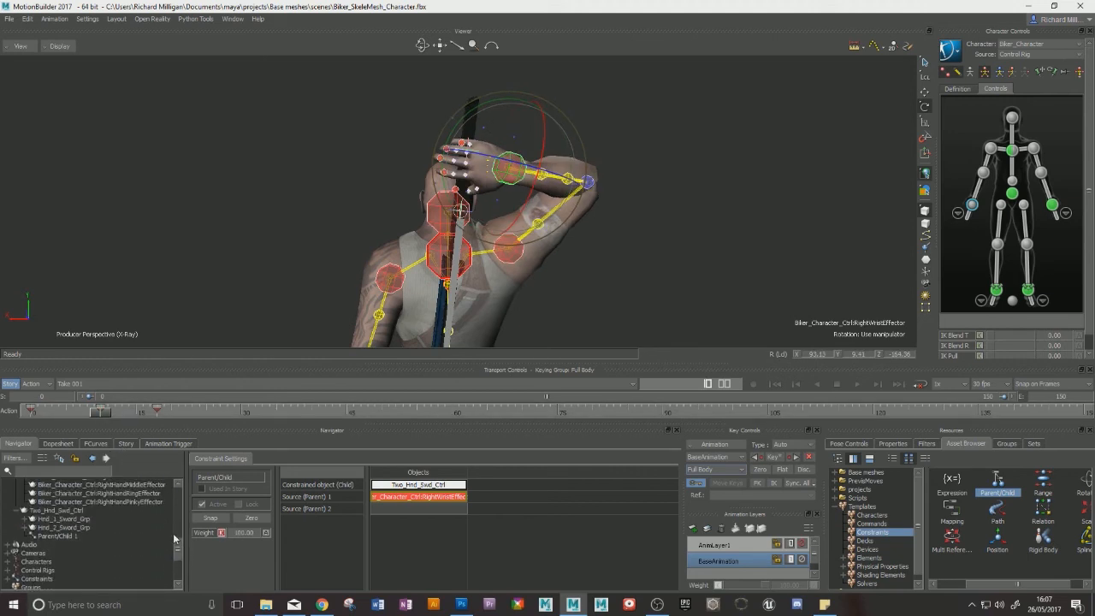
{"action": "left_click", "coordinate": [54, 510]}
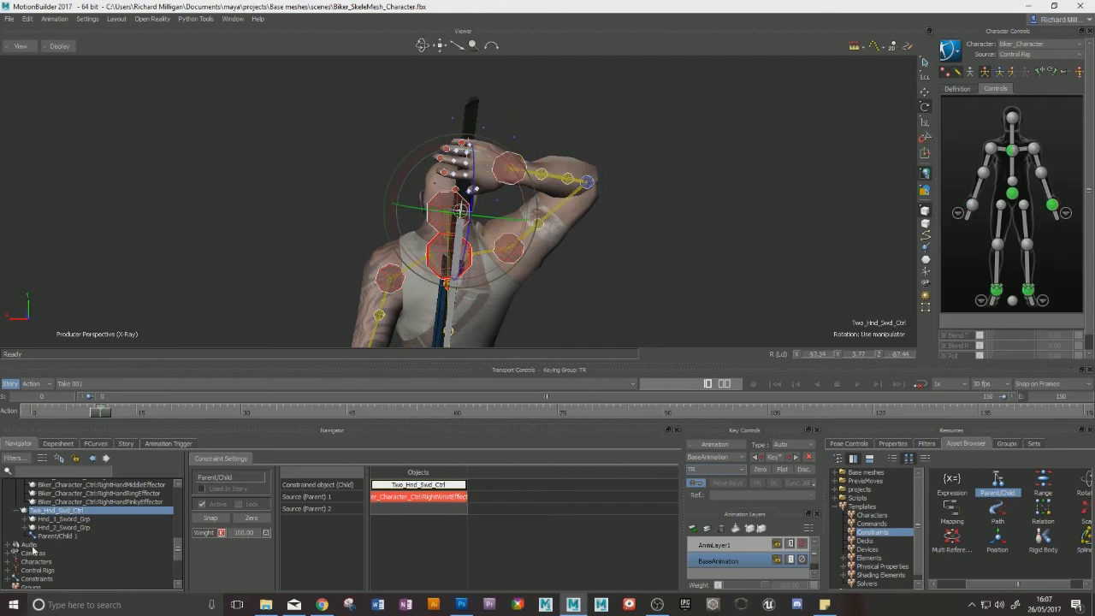
{"action": "left_click", "coordinate": [61, 536]}
{"action": "right_click", "coordinate": [64, 537]}
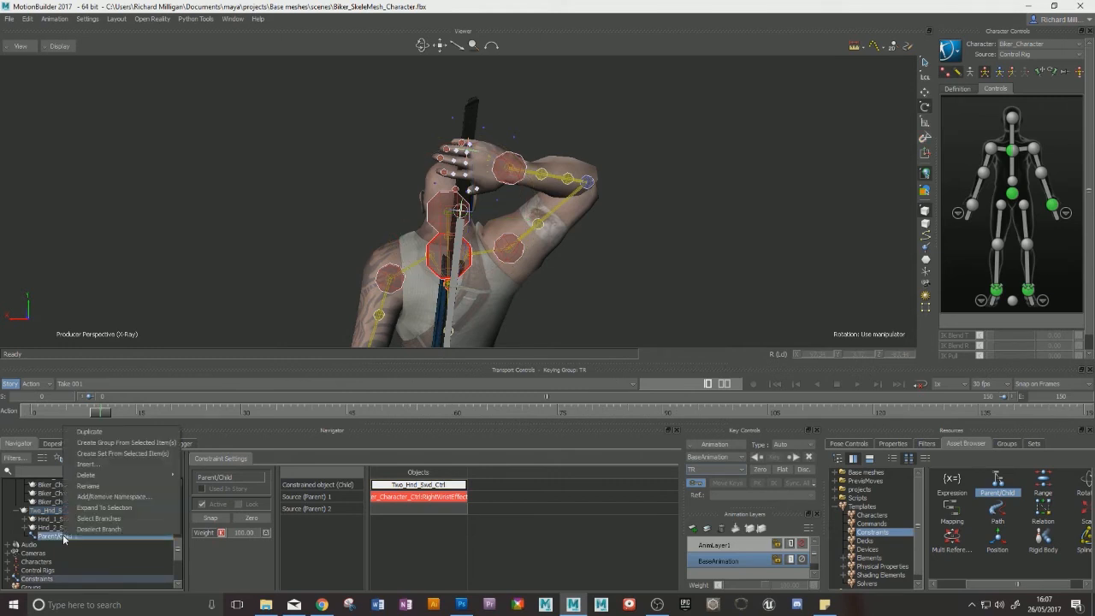
{"action": "left_click", "coordinate": [98, 486]}
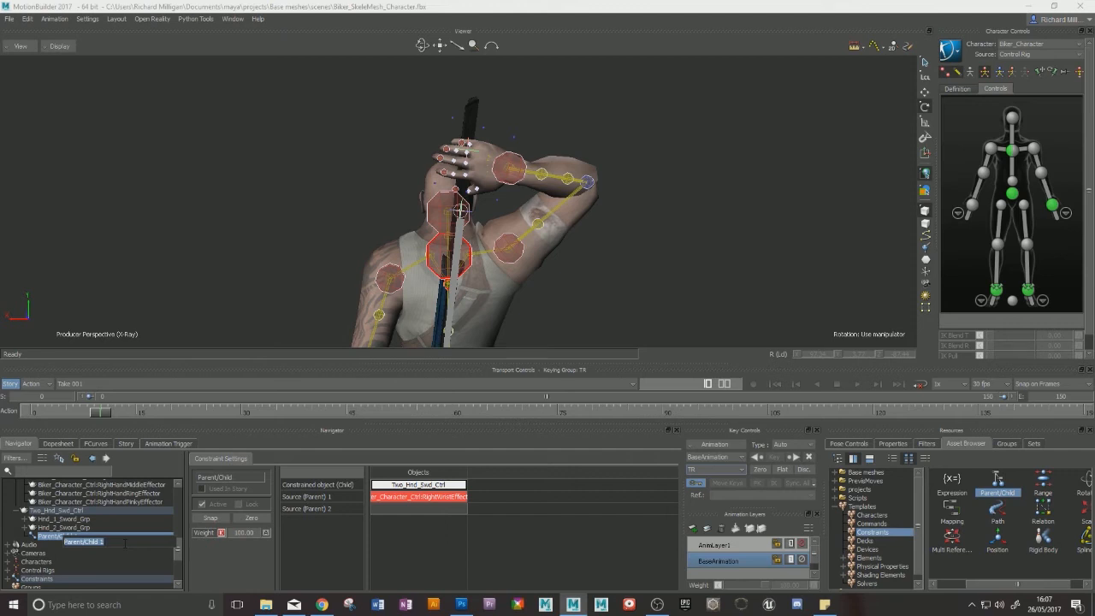
{"action": "type", "text": "Sword_Right_Hand"}
{"action": "key", "text": "Return"}
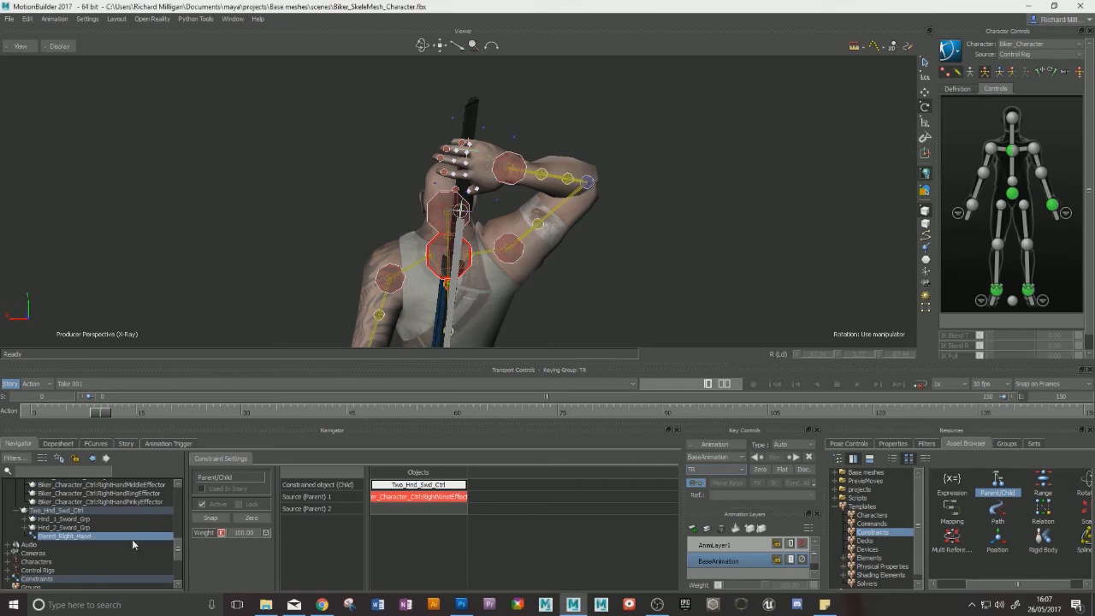
Try rotating Hnd_1_Sword_Grp about -60 degrees in X at frame 7, and undo the rotation.
{"action": "mouse_move", "coordinate": [101, 413]}
{"action": "left_mouse_down"}
{"action": "mouse_move", "coordinate": [9, 405]}
{"action": "mouse_move", "coordinate": [171, 411]}
{"action": "mouse_move", "coordinate": [90, 411]}
{"action": "mouse_move", "coordinate": [58, 396]}
{"action": "mouse_move", "coordinate": [128, 412]}
{"action": "mouse_move", "coordinate": [82, 412]}
{"action": "left_mouse_up"}
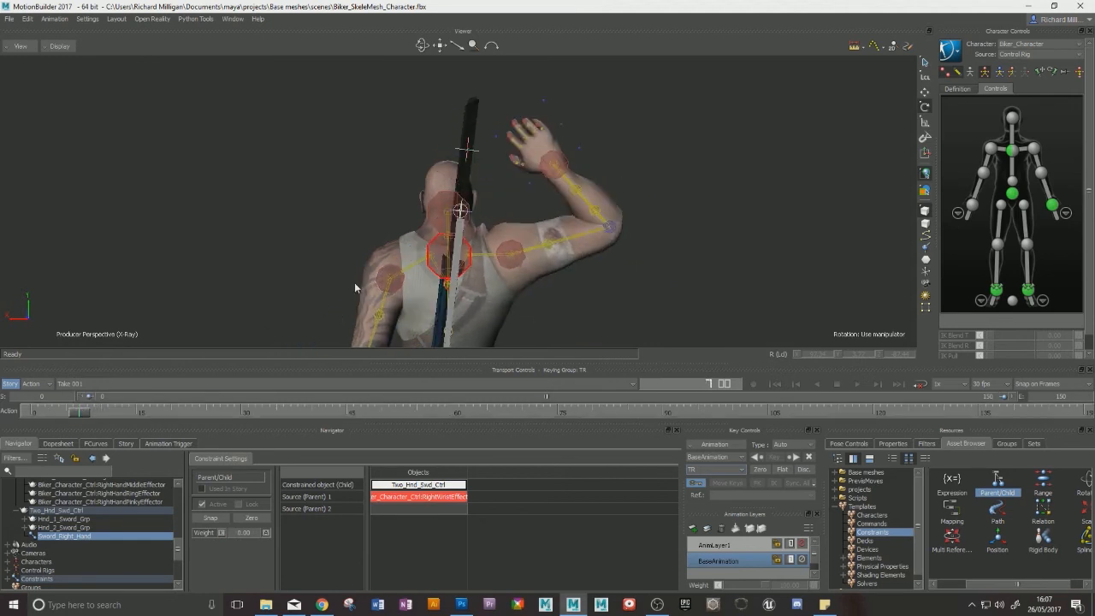
{"action": "scroll", "coordinate": [482, 197], "scroll_direction": "down", "scroll_amount": 4}
{"action": "middle_click_drag", "start_coordinate": [480, 209], "coordinate": [456, 174], "text": "alt"}
{"action": "mouse_move", "coordinate": [370, 190]}
{"action": "left_mouse_down", "text": "alt"}
{"action": "mouse_move", "coordinate": [565, 193]}
{"action": "mouse_move", "coordinate": [368, 196]}
{"action": "mouse_move", "coordinate": [379, 191]}
{"action": "left_mouse_up", "text": "alt"}
{"action": "middle_click_drag", "start_coordinate": [406, 186], "coordinate": [453, 198], "text": "alt"}
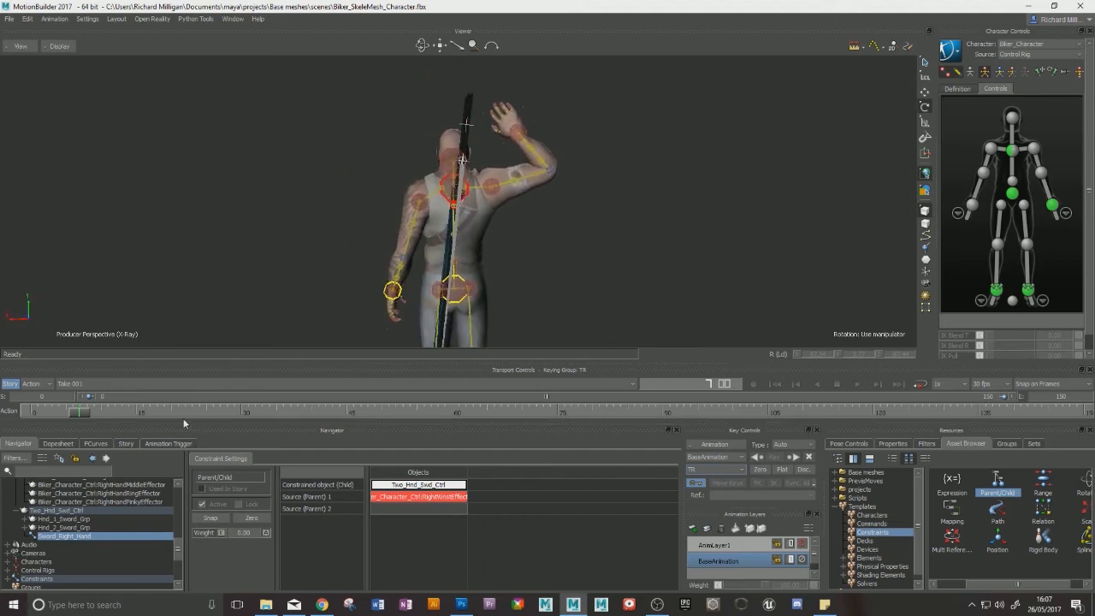
{"action": "left_click", "coordinate": [67, 511]}
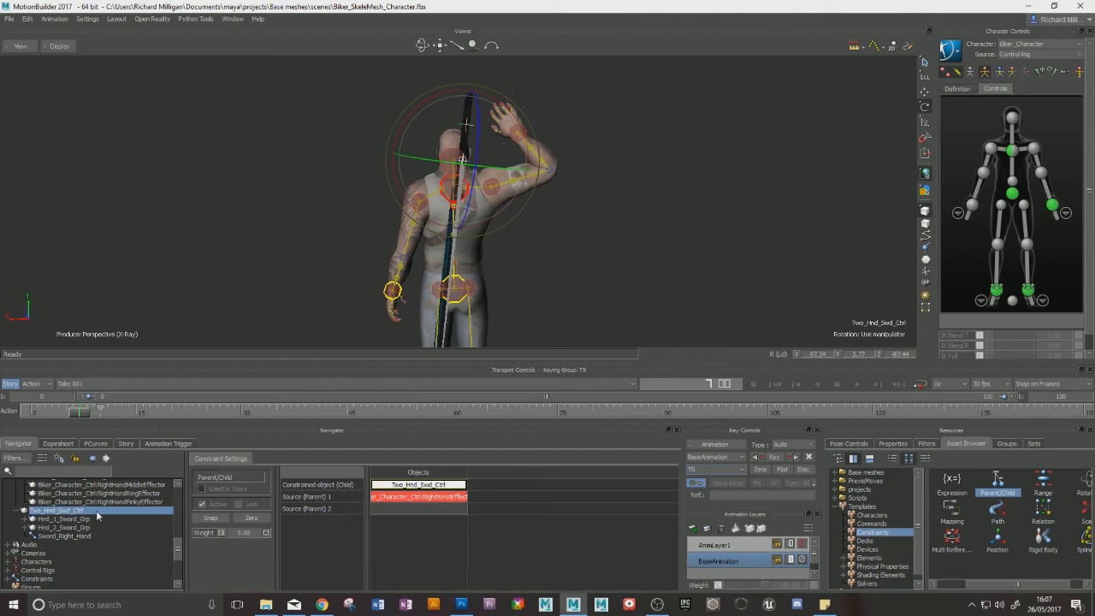
{"action": "left_click", "coordinate": [56, 519]}
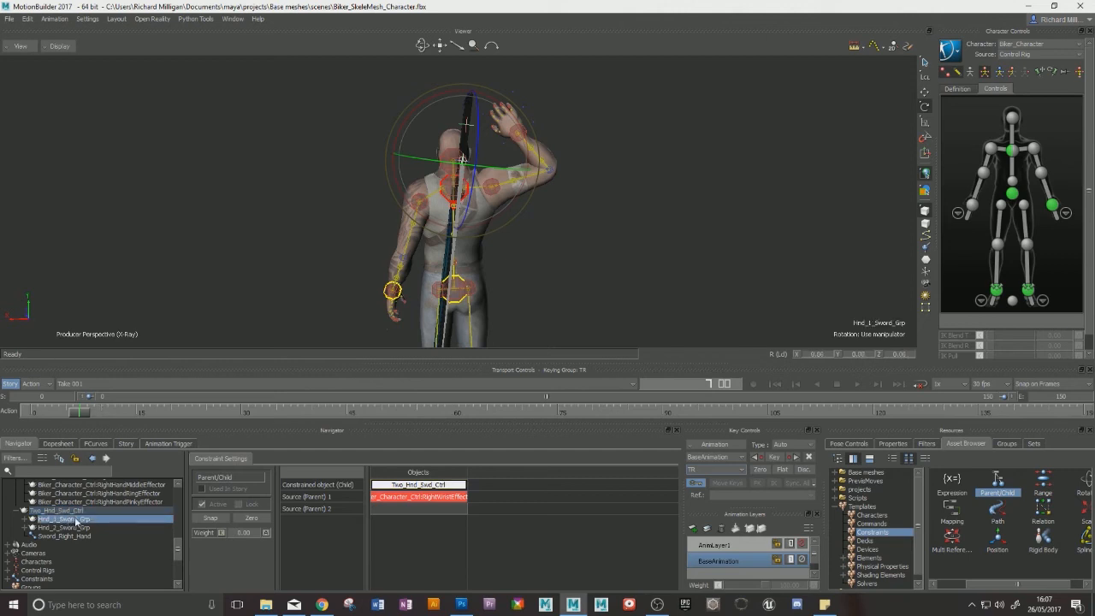
{"action": "left_click_drag", "start_coordinate": [399, 139], "coordinate": [397, 174]}
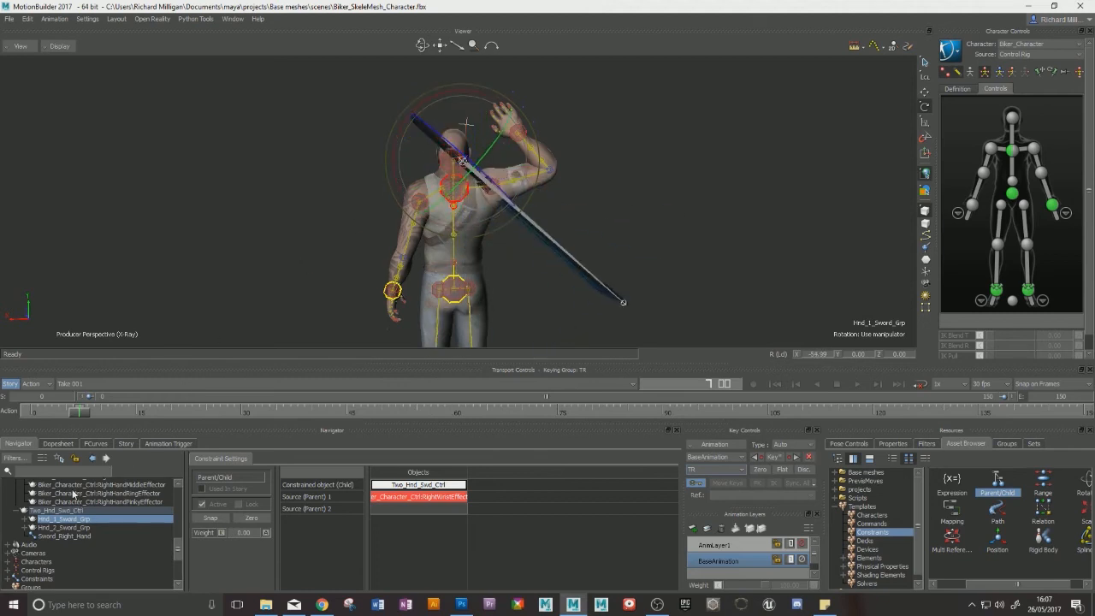
{"action": "key", "text": "ctrl+z"}
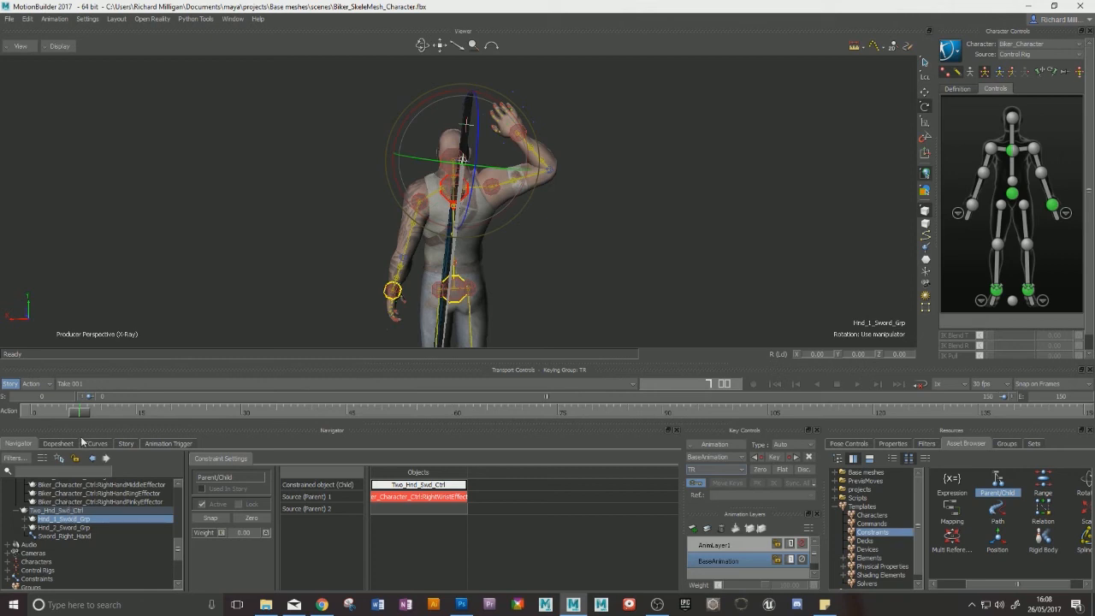
Compare the dopesheet keys of Hnd_1_Sword_Grp and the Sword_Right_Hand constraint's weight.
{"action": "left_click", "coordinate": [58, 443]}
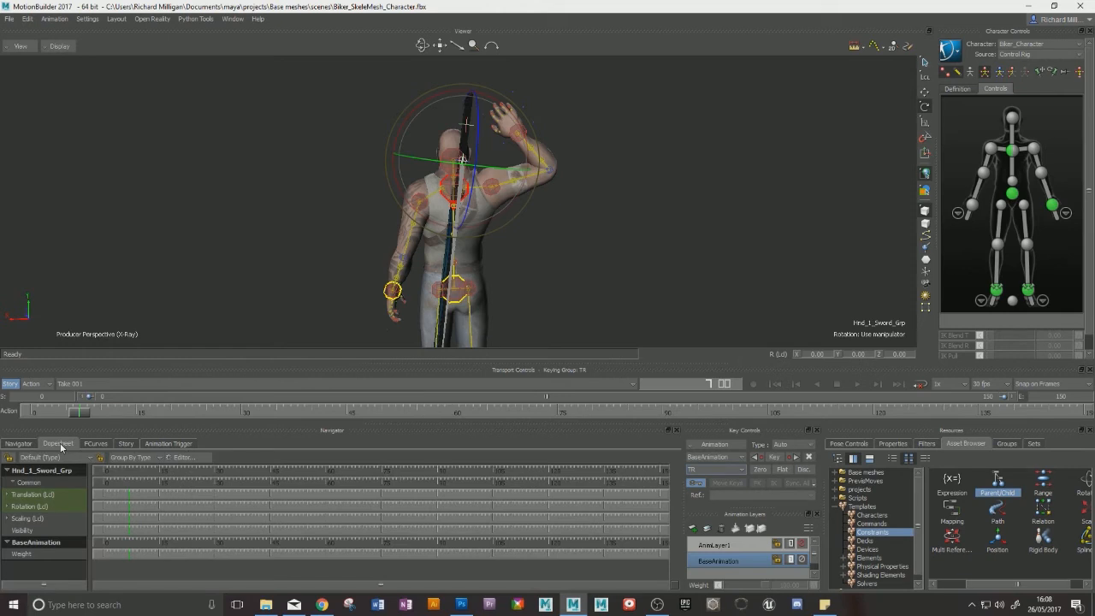
{"action": "left_click", "coordinate": [18, 443]}
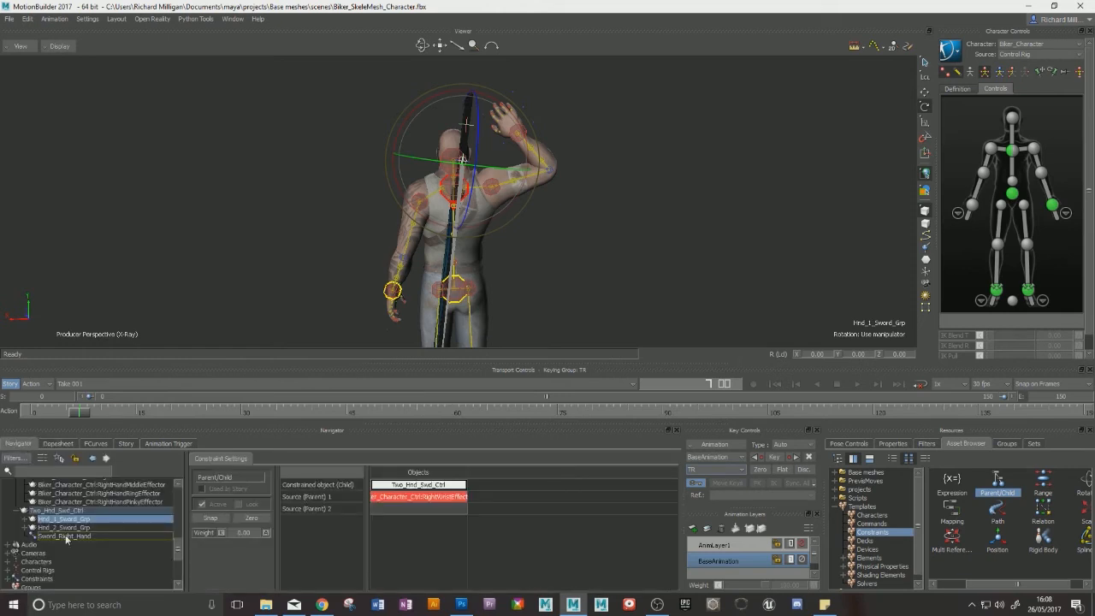
{"action": "left_click", "coordinate": [65, 535]}
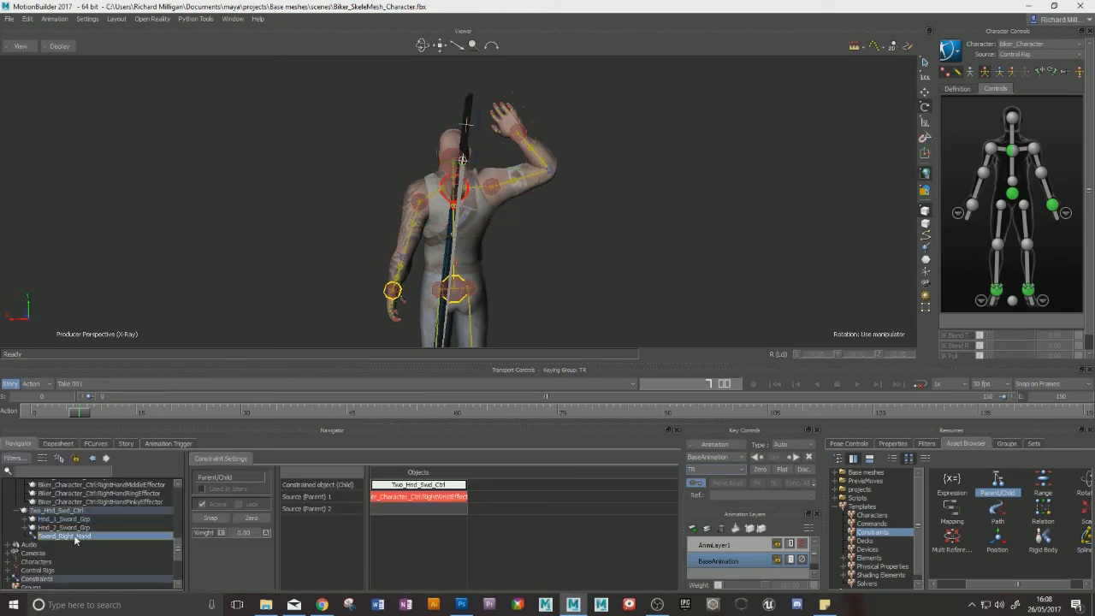
{"action": "left_click", "coordinate": [58, 443]}
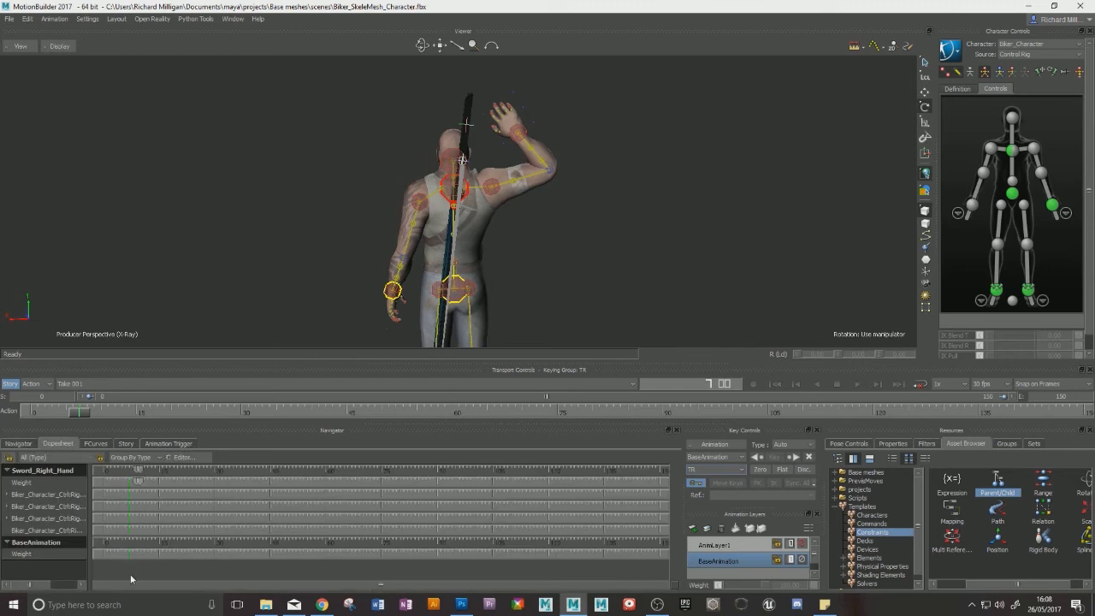
{"action": "left_click_drag", "start_coordinate": [134, 481], "coordinate": [134, 483]}
{"action": "left_click", "coordinate": [19, 444]}
{"action": "left_click", "coordinate": [70, 520]}
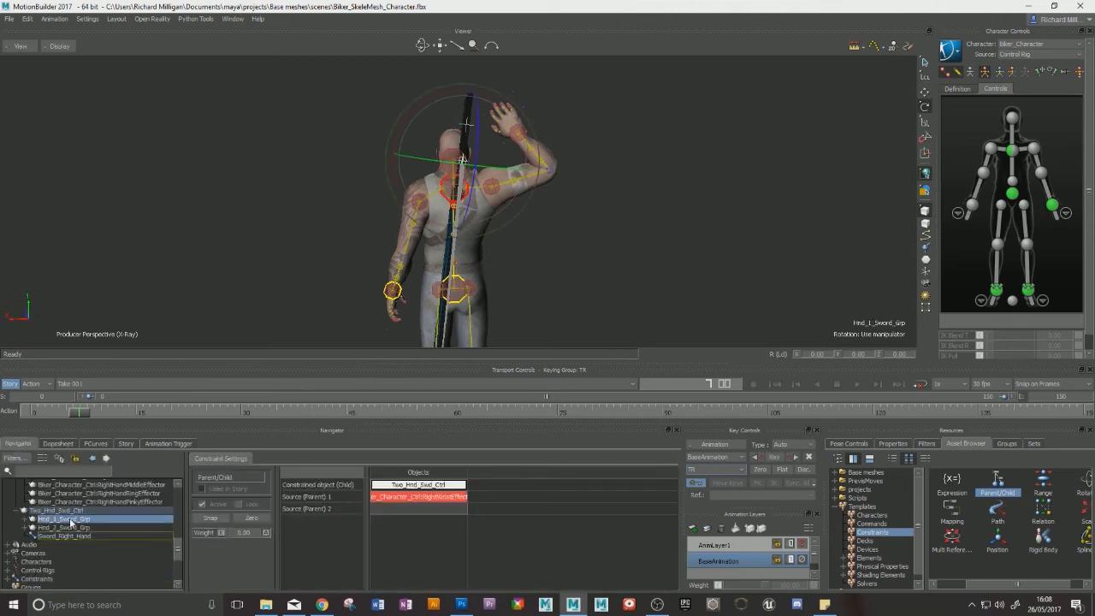
Go to frame 9, add a second Parent/Child constraint to the scene and expand the scene's Constraints list.
{"action": "left_click_drag", "start_coordinate": [82, 413], "coordinate": [98, 414]}
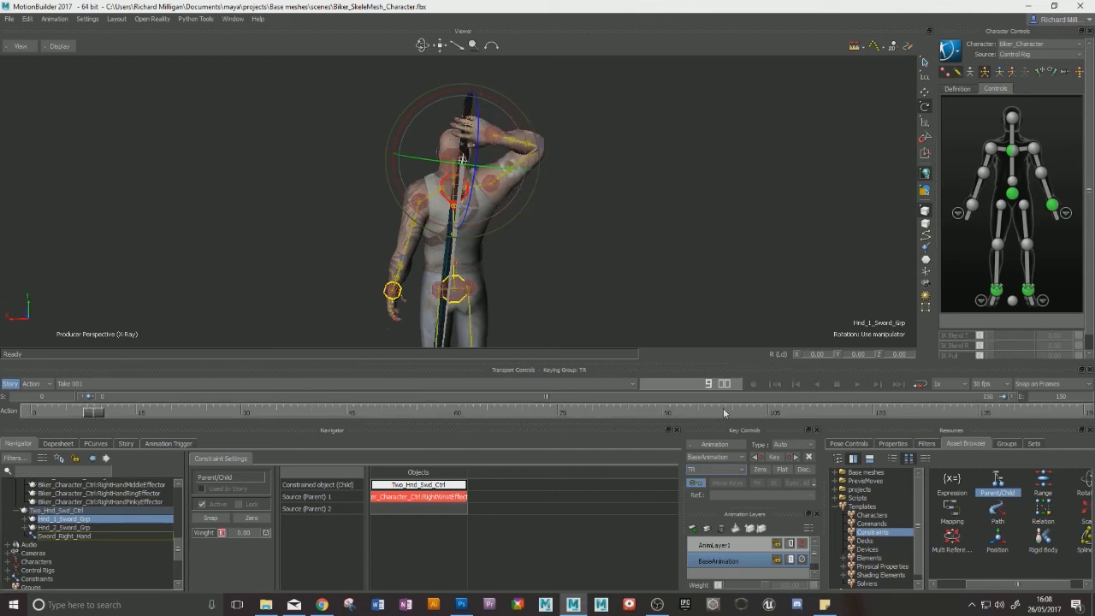
{"action": "left_click_drag", "start_coordinate": [999, 482], "coordinate": [604, 228]}
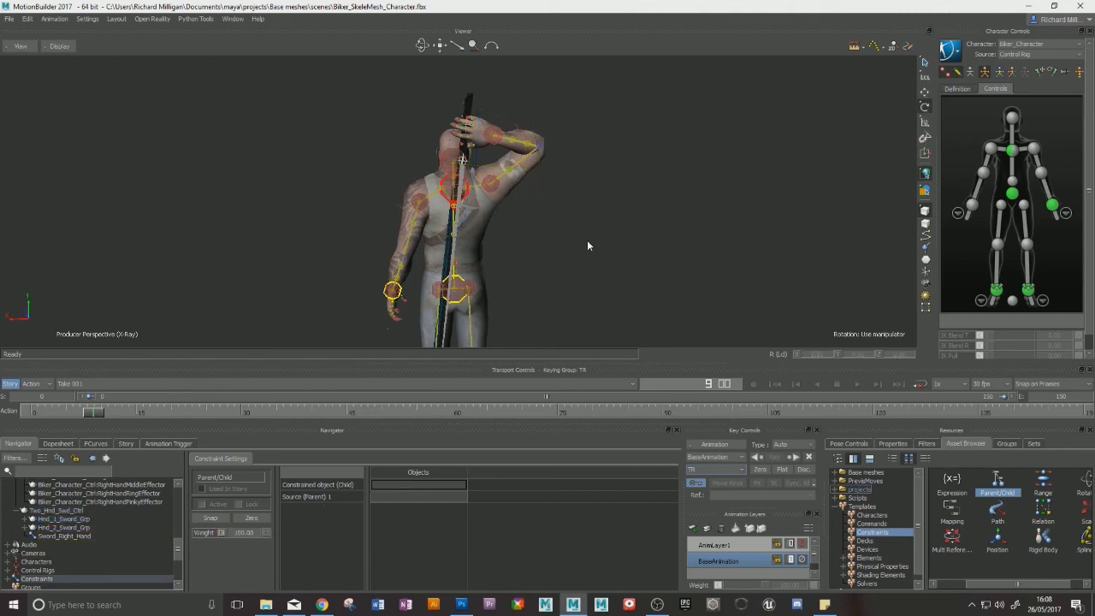
{"action": "left_click", "coordinate": [10, 581]}
{"action": "scroll", "coordinate": [93, 547], "scroll_direction": "down", "scroll_amount": 2}
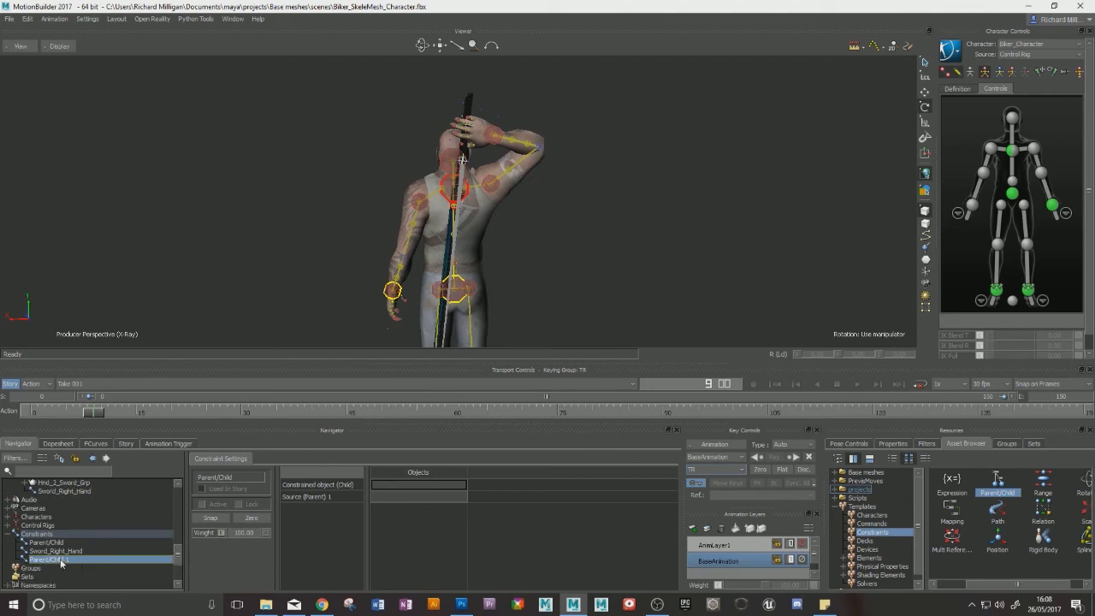
Rename the second Parent/Child constraint in the Constraints list to Sword_Body.
{"action": "right_click", "coordinate": [60, 562]}
{"action": "left_click", "coordinate": [90, 510]}
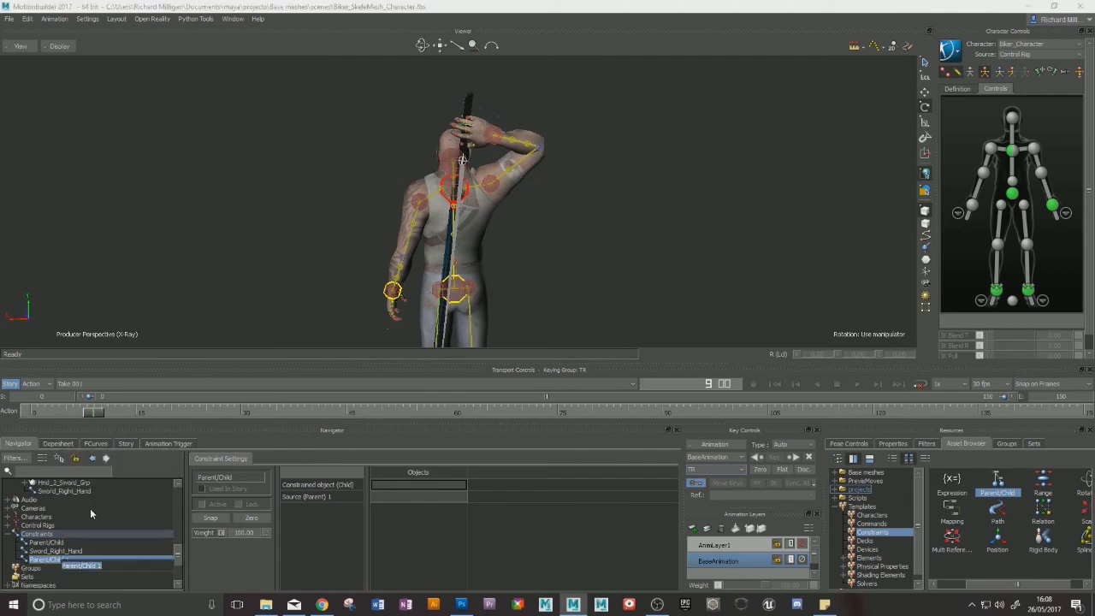
{"action": "type", "text": "Sword_Body"}
{"action": "key", "text": "Return"}
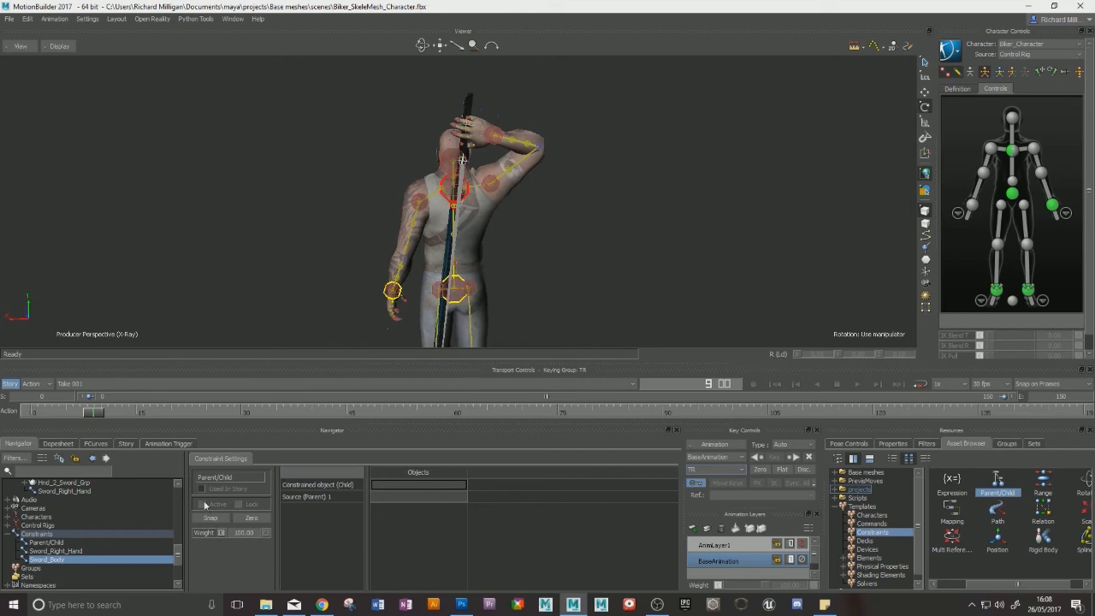
Assign Hnd_1_Sword_Grp as the constrained child object of the Sword_Body constraint.
{"action": "scroll", "coordinate": [181, 554], "scroll_direction": "up", "scroll_amount": 3}
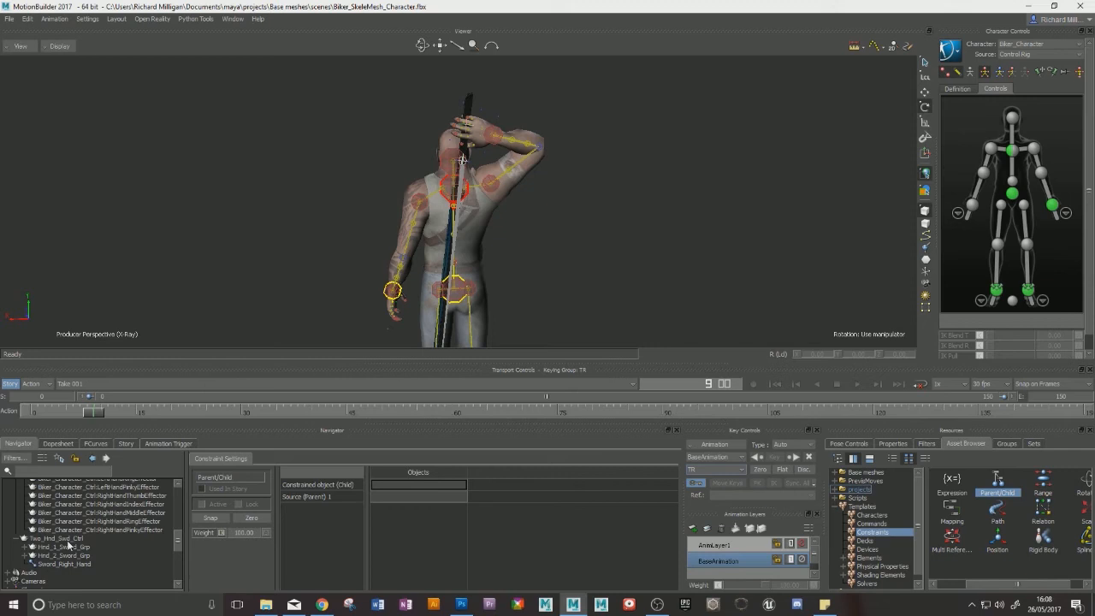
{"action": "left_click", "coordinate": [68, 539]}
{"action": "left_click", "coordinate": [68, 546]}
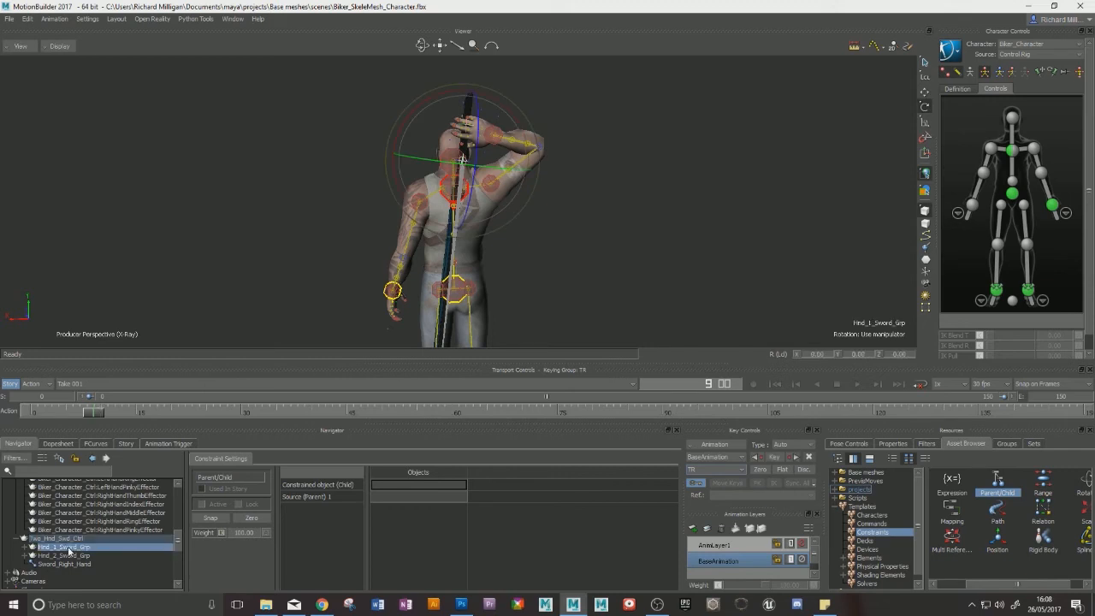
{"action": "left_click_drag", "start_coordinate": [69, 550], "coordinate": [418, 488]}
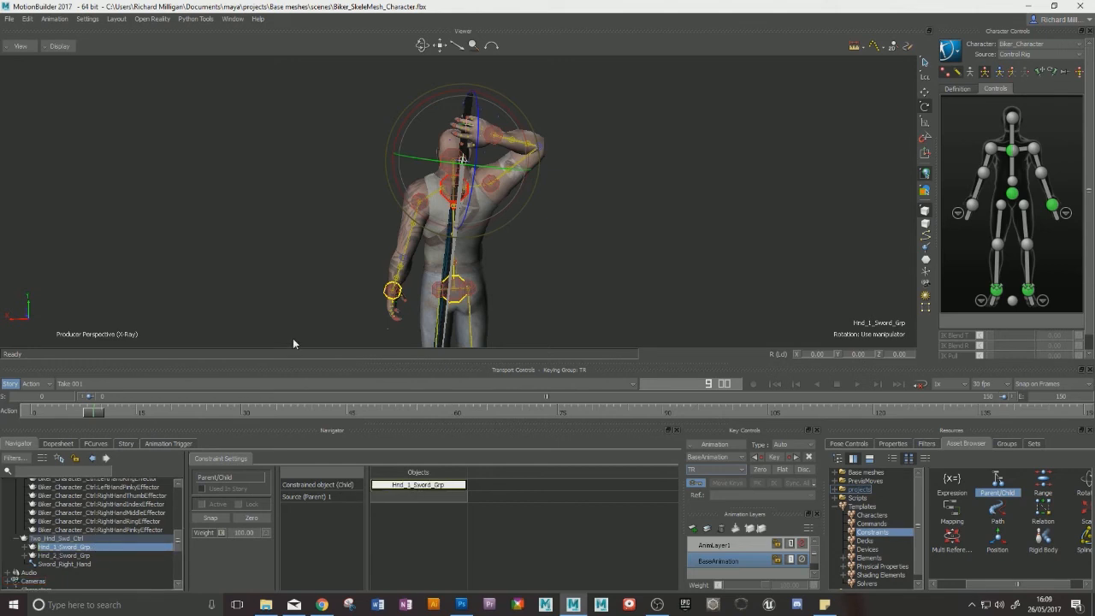
Find the upper spine joint Biker_Character_Ctrl:Spine2 in the control rig hierarchy and assign it as the parent source of Sword_Body.
{"action": "scroll", "coordinate": [454, 211], "scroll_direction": "up", "scroll_amount": 5}
{"action": "left_click_drag", "start_coordinate": [417, 236], "coordinate": [449, 231], "text": "alt"}
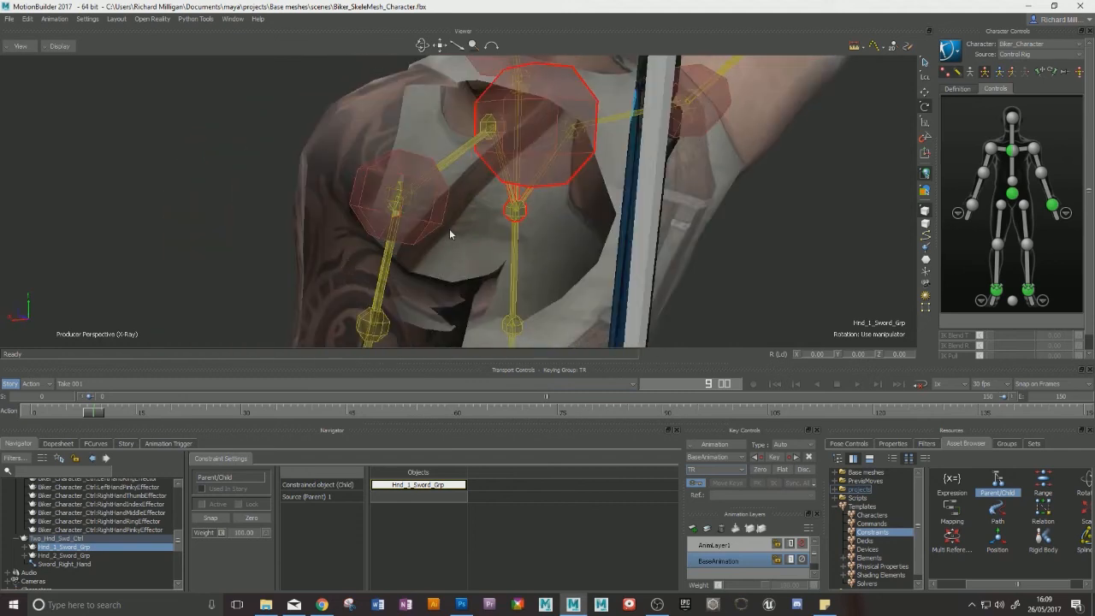
{"action": "left_click", "coordinate": [512, 214]}
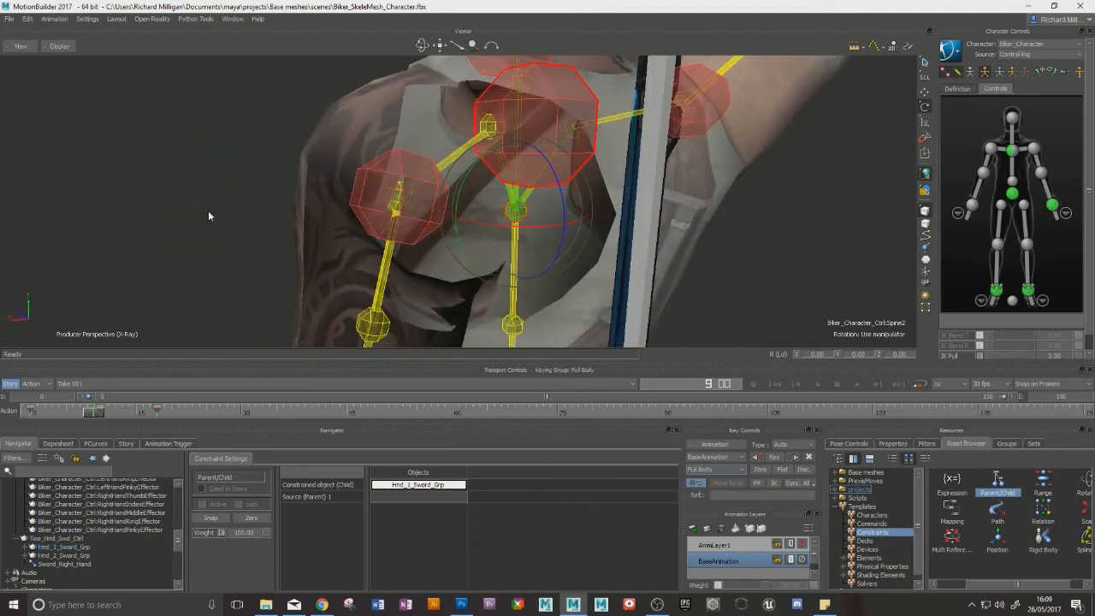
{"action": "left_click_drag", "start_coordinate": [177, 539], "coordinate": [177, 491]}
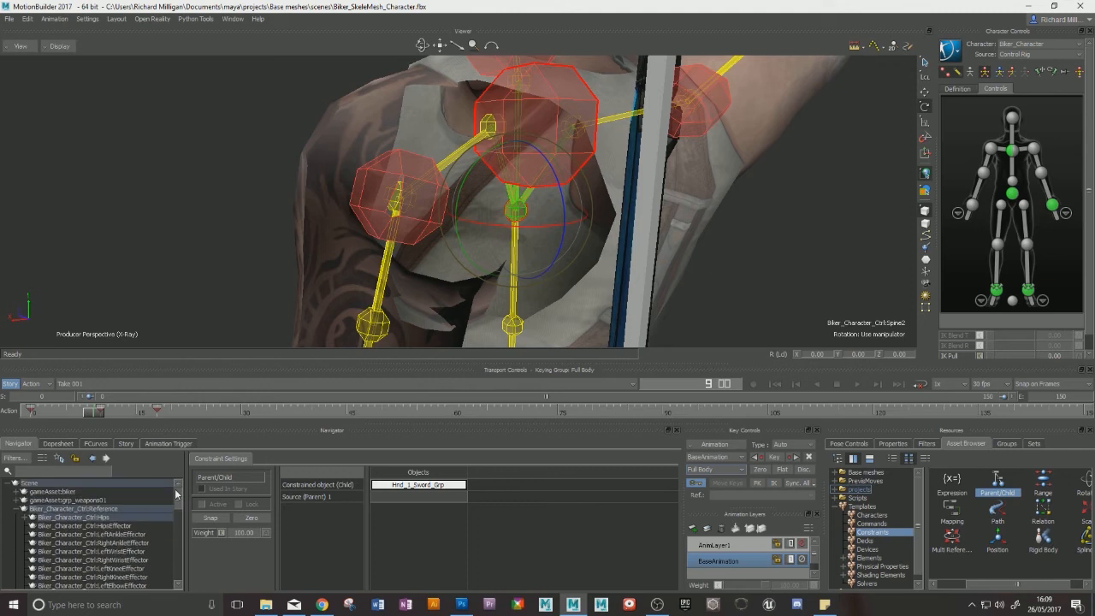
{"action": "left_click", "coordinate": [31, 518]}
{"action": "left_click", "coordinate": [40, 543]}
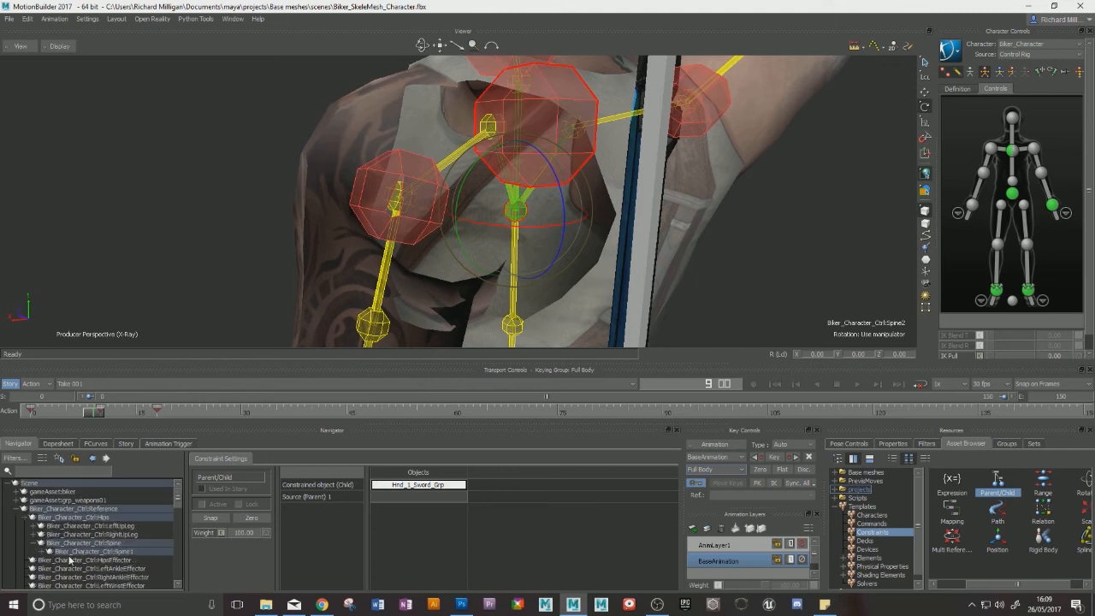
{"action": "left_click", "coordinate": [49, 552]}
{"action": "left_click", "coordinate": [57, 552]}
{"action": "scroll", "coordinate": [100, 549], "scroll_direction": "down", "scroll_amount": 1}
{"action": "left_click_drag", "start_coordinate": [96, 539], "coordinate": [417, 500]}
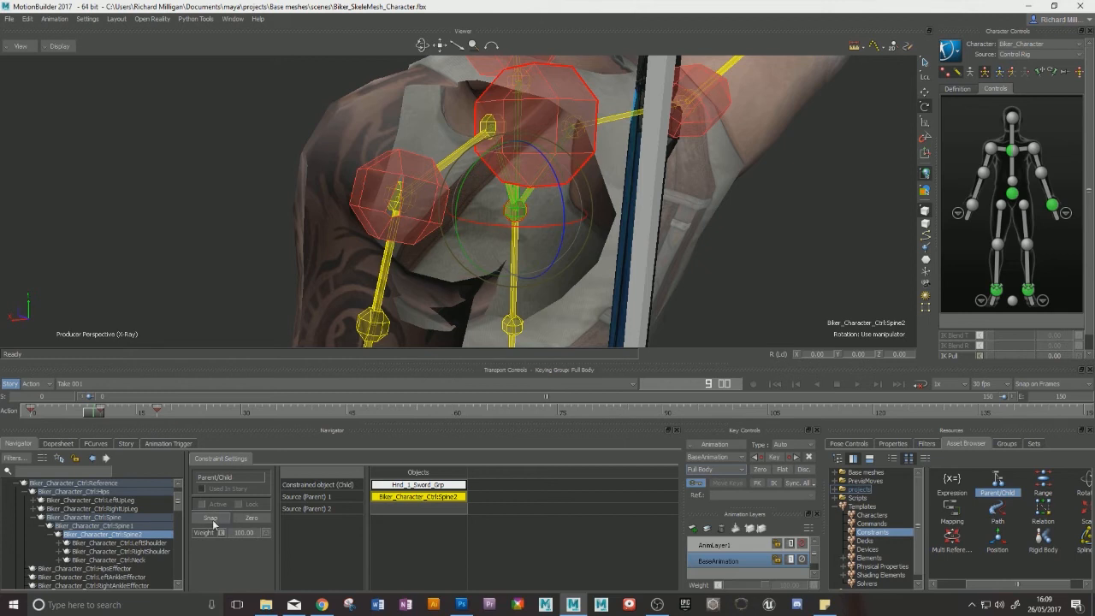
Activate Sword_Body with Snap and key its weight at 100 on frame 9 and at 0 on frame 10.
{"action": "scroll", "coordinate": [565, 215], "scroll_direction": "down", "scroll_amount": 5}
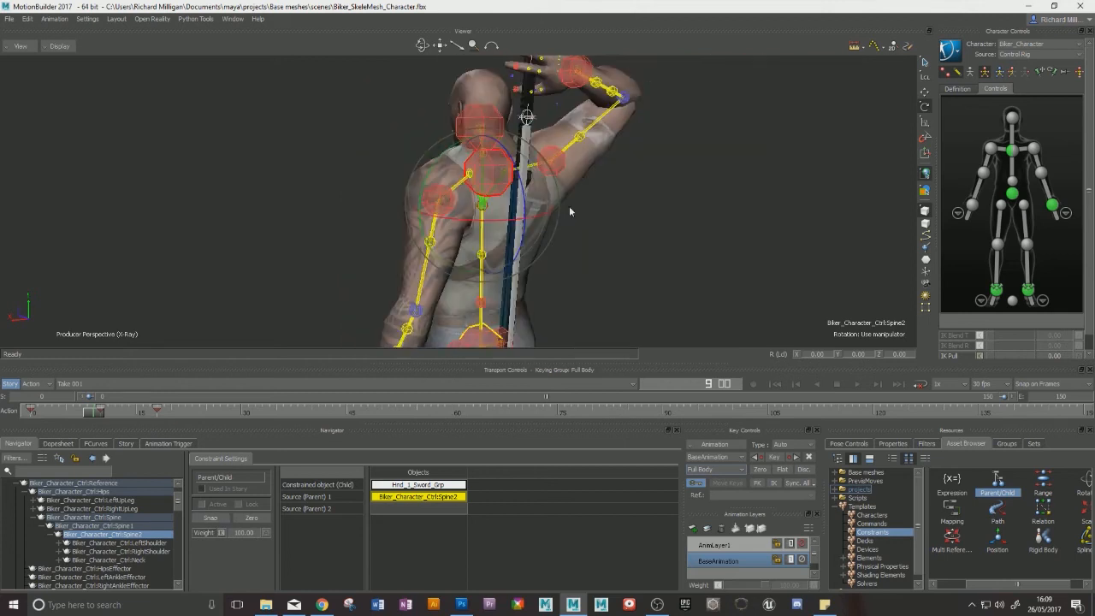
{"action": "left_click", "coordinate": [223, 533]}
{"action": "left_click", "coordinate": [102, 417]}
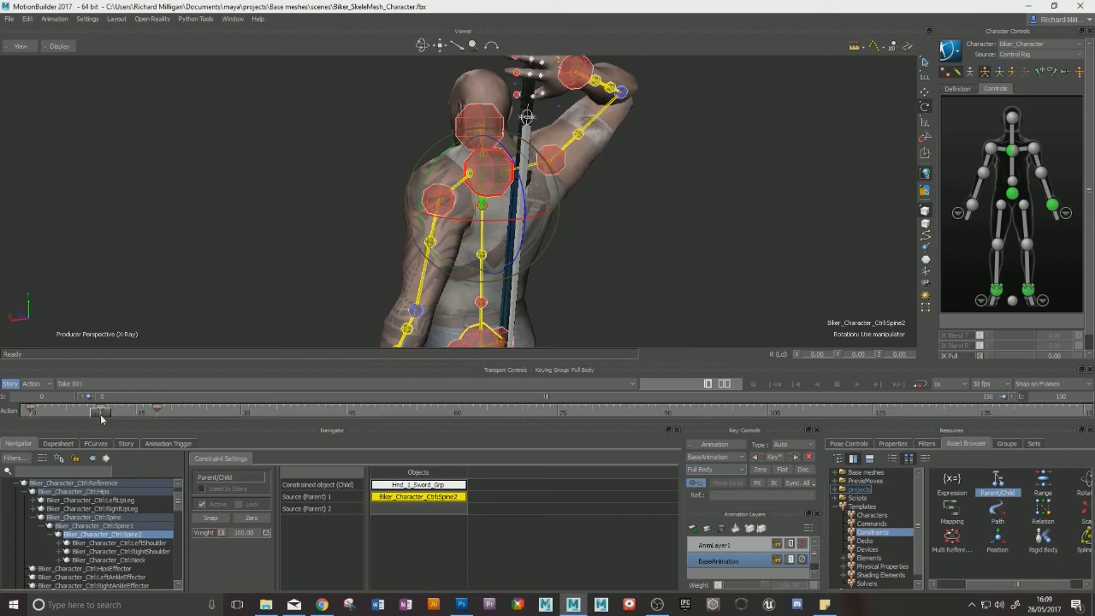
{"action": "left_click_drag", "start_coordinate": [239, 535], "coordinate": [163, 541]}
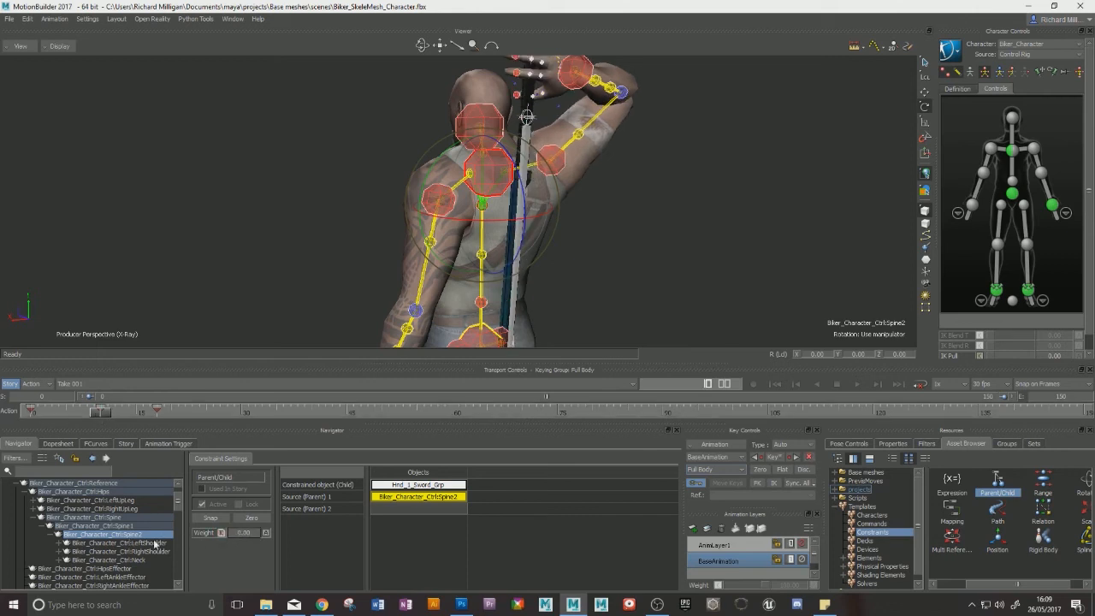
{"action": "left_click", "coordinate": [220, 533]}
Go back to frame 0, test-rotate the spine to check that the sword follows the body, and undo the rotation.
{"action": "left_click_drag", "start_coordinate": [95, 417], "coordinate": [42, 416]}
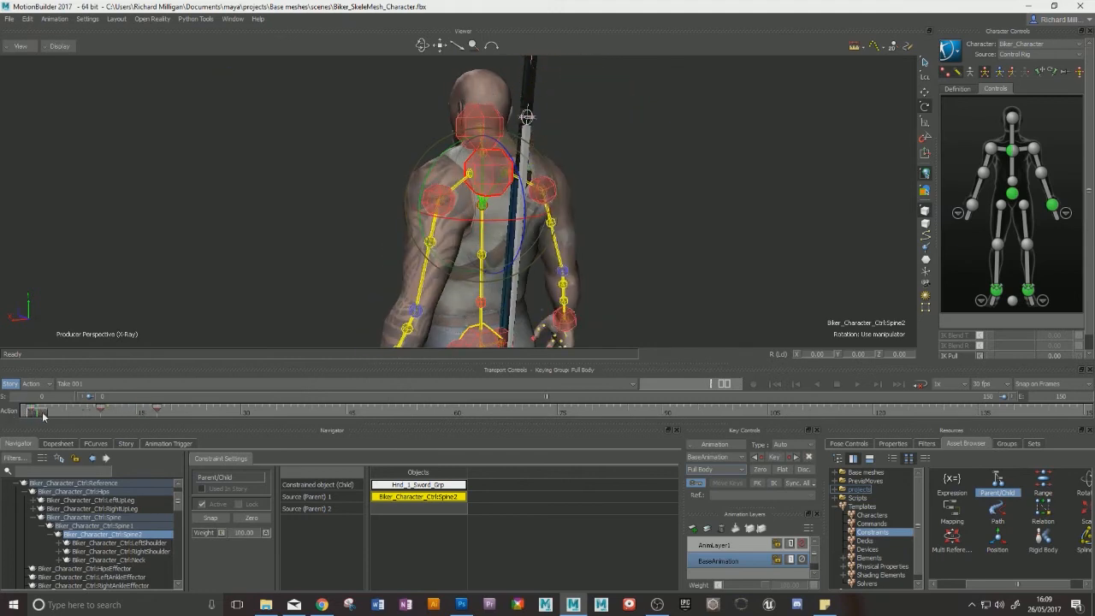
{"action": "scroll", "coordinate": [490, 247], "scroll_direction": "down", "scroll_amount": 2}
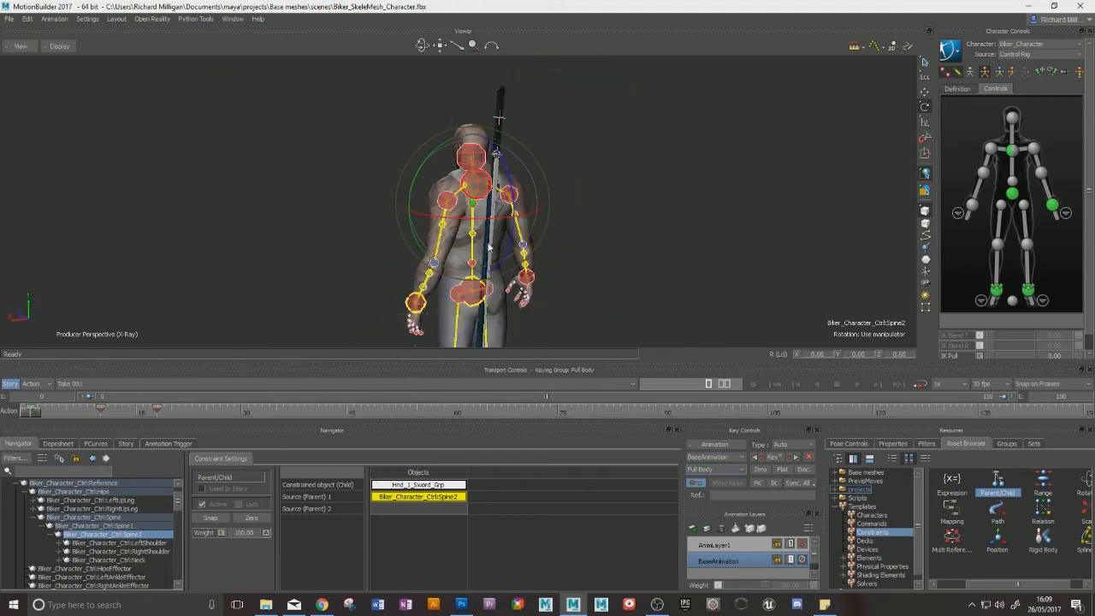
{"action": "middle_click_drag", "start_coordinate": [491, 247], "coordinate": [407, 229], "text": "alt"}
{"action": "left_click_drag", "start_coordinate": [516, 227], "coordinate": [443, 201], "text": "alt"}
{"action": "key", "text": "ctrl+z"}
{"action": "middle_click_drag", "start_coordinate": [294, 267], "coordinate": [220, 344], "text": "alt"}
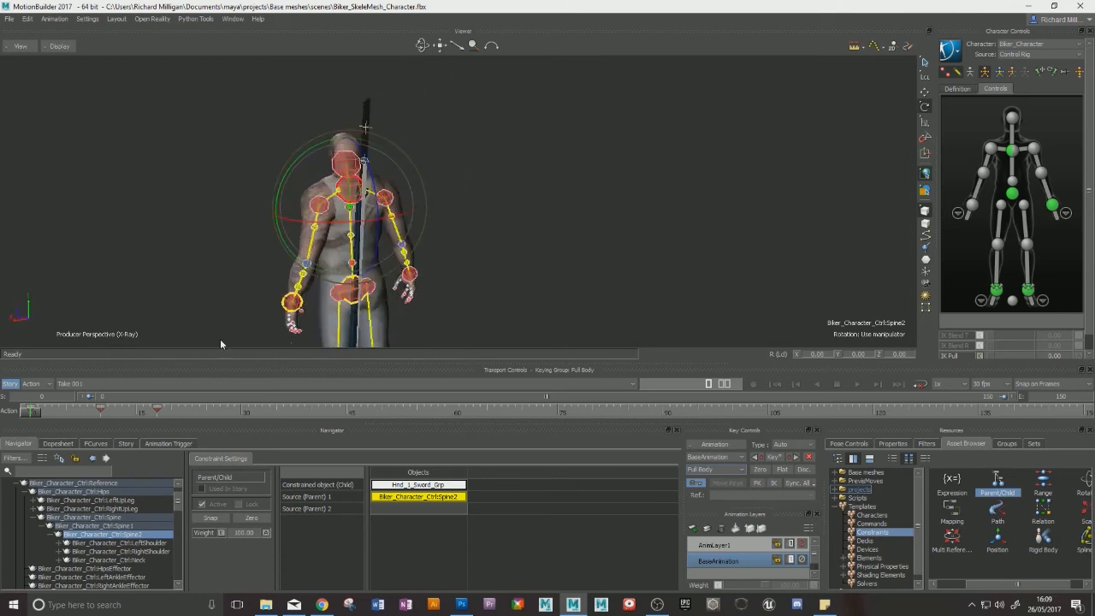
At frame 10, rotate the Spine2 joint to about -10.7, -1.4 and 15.2 degrees so the torso twists into the grab.
{"action": "left_click_drag", "start_coordinate": [38, 414], "coordinate": [100, 418]}
{"action": "left_click_drag", "start_coordinate": [398, 258], "coordinate": [336, 292], "text": "alt"}
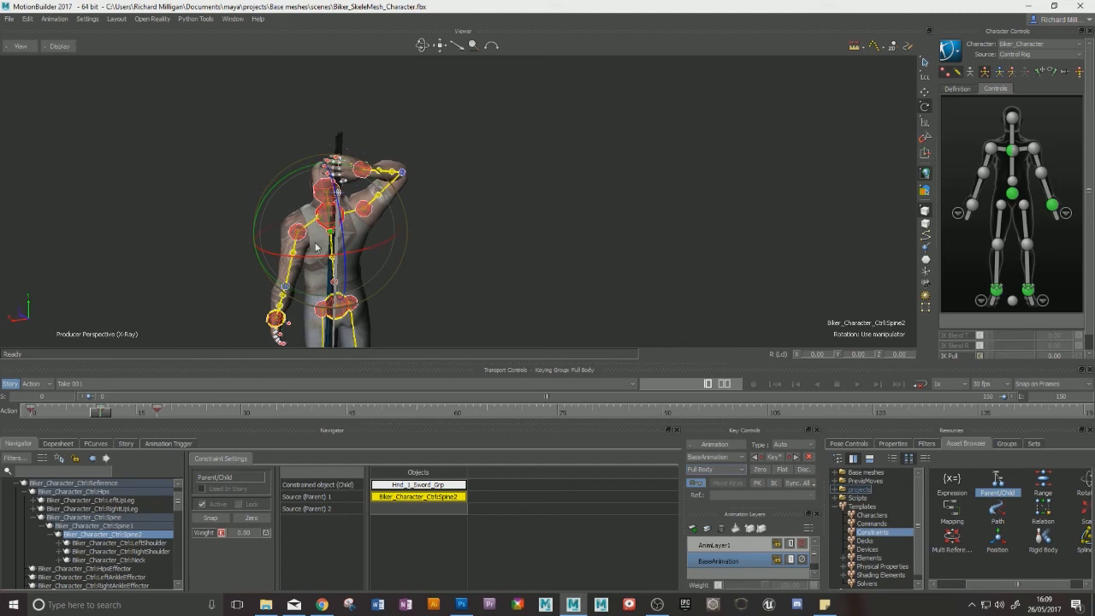
{"action": "left_click_drag", "start_coordinate": [305, 258], "coordinate": [346, 220]}
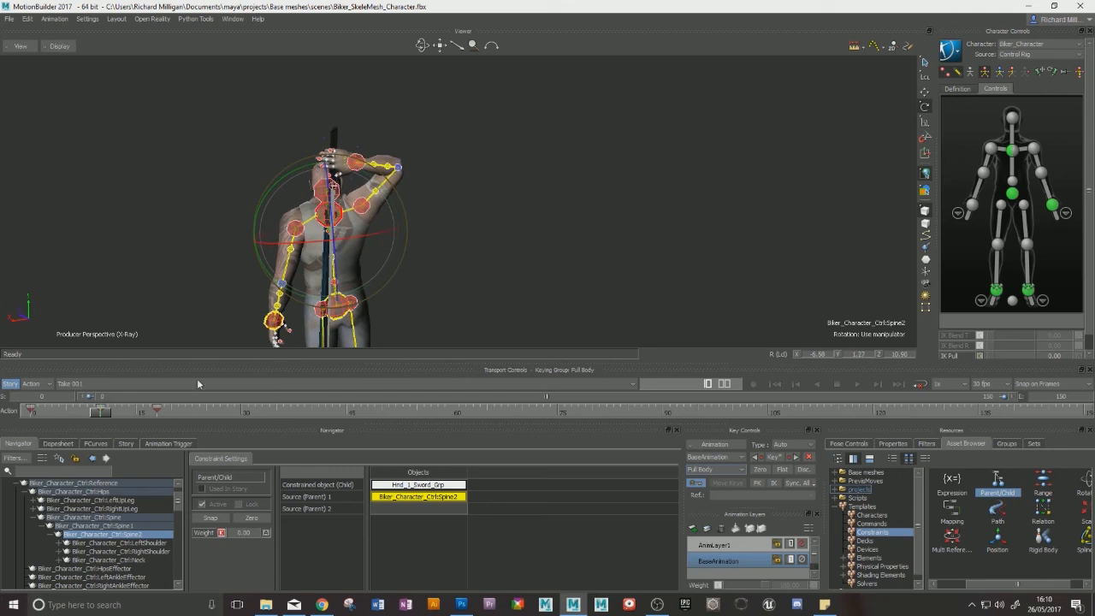
{"action": "mouse_move", "coordinate": [97, 414]}
{"action": "left_mouse_down"}
{"action": "mouse_move", "coordinate": [10, 409]}
{"action": "mouse_move", "coordinate": [101, 408]}
{"action": "left_mouse_up"}
{"action": "left_click_drag", "start_coordinate": [293, 246], "coordinate": [291, 175]}
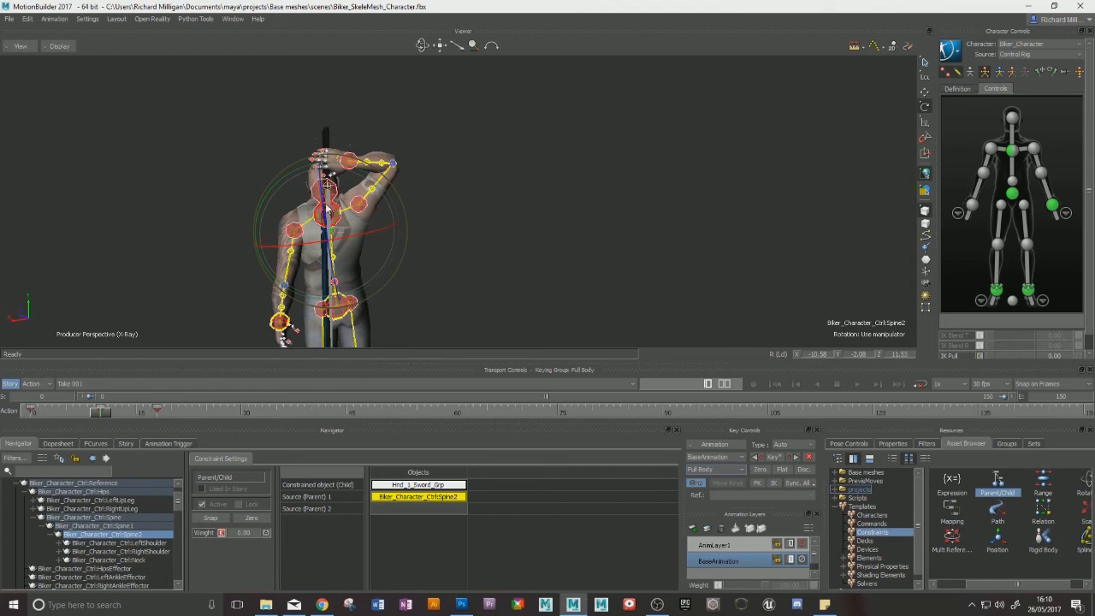
{"action": "left_click_drag", "start_coordinate": [327, 207], "coordinate": [324, 205]}
{"action": "left_click_drag", "start_coordinate": [300, 268], "coordinate": [188, 334], "text": "alt"}
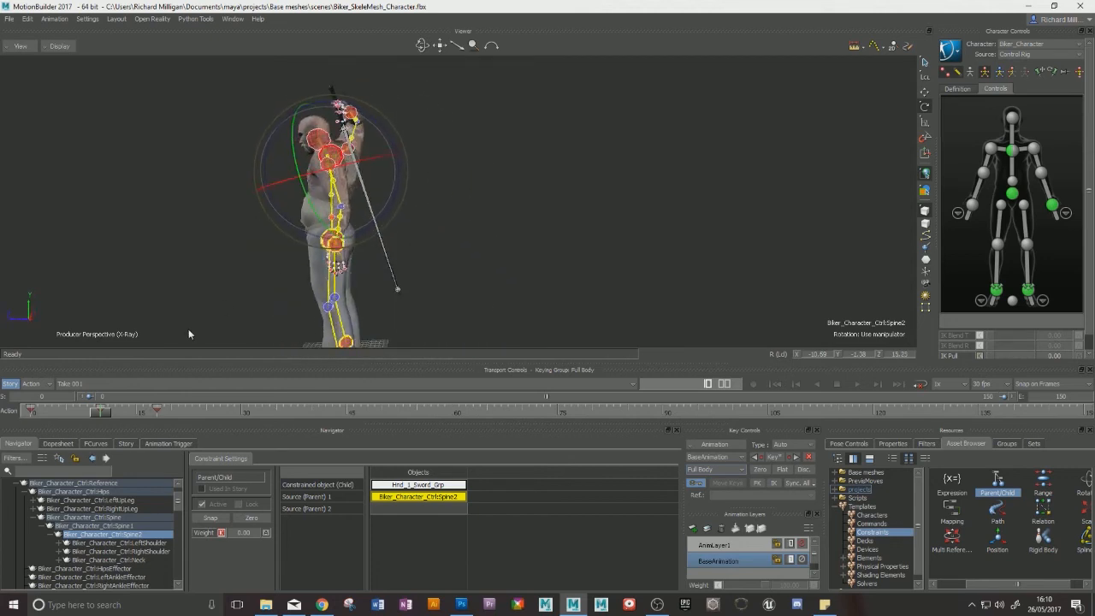
Go to frame 18 and examine from the front, with the rig display hidden, how the hands meet the sword handle.
{"action": "left_click_drag", "start_coordinate": [106, 412], "coordinate": [155, 410]}
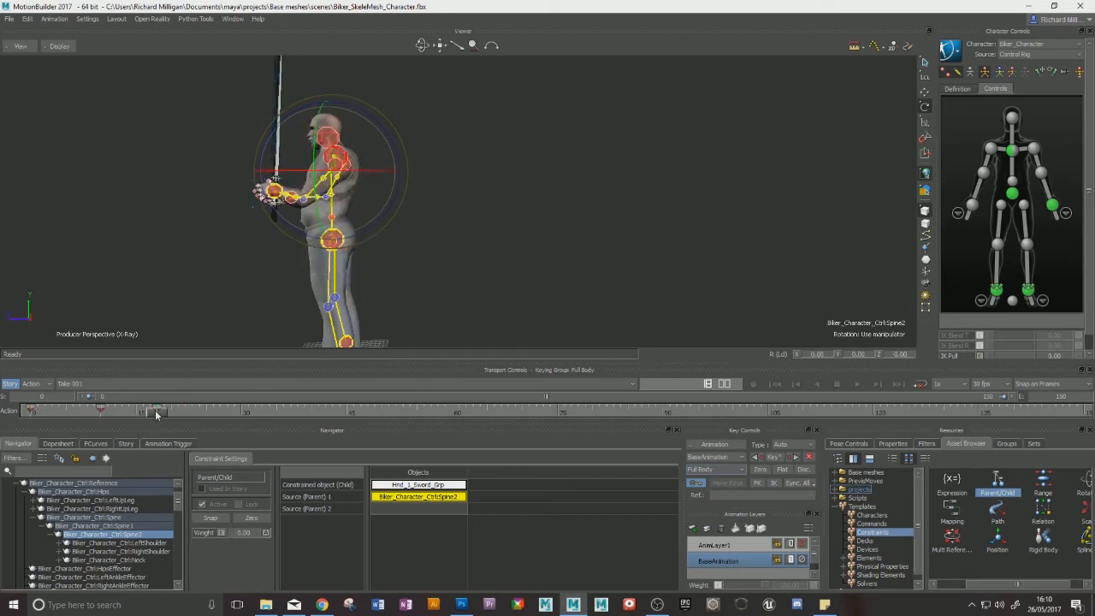
{"action": "left_click_drag", "start_coordinate": [284, 182], "coordinate": [461, 203], "text": "alt"}
{"action": "scroll", "coordinate": [468, 211], "scroll_direction": "up", "scroll_amount": 5}
{"action": "left_click_drag", "start_coordinate": [339, 141], "coordinate": [453, 222], "text": "alt"}
{"action": "scroll", "coordinate": [395, 234], "scroll_direction": "down", "scroll_amount": 3}
{"action": "left_click_drag", "start_coordinate": [373, 235], "coordinate": [365, 199], "text": "alt"}
{"action": "key", "text": "ctrl+x"}
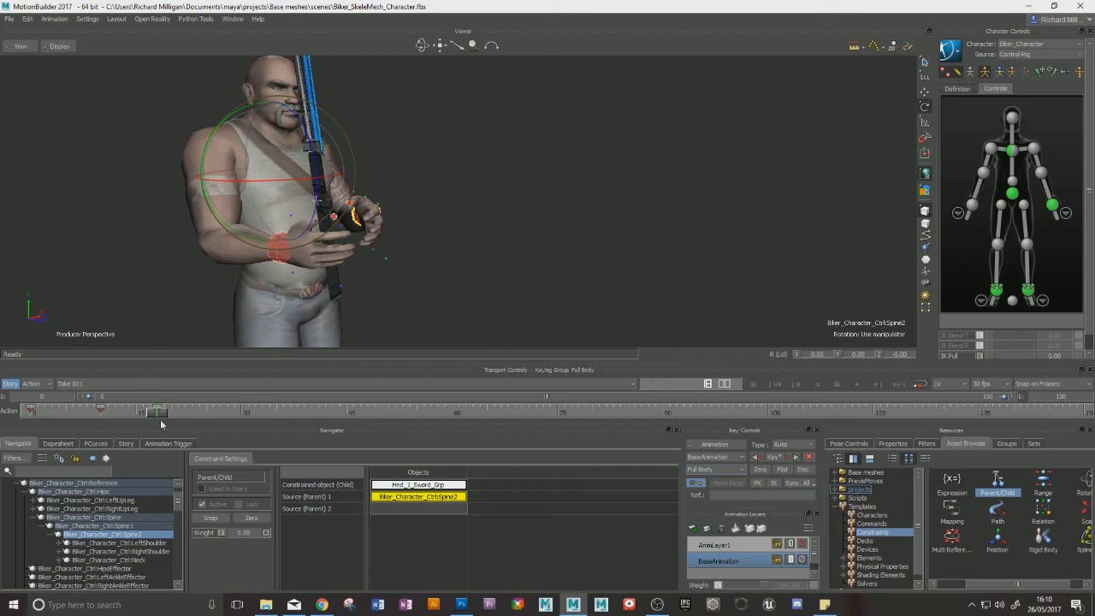
{"action": "mouse_move", "coordinate": [153, 414]}
{"action": "left_mouse_down"}
{"action": "mouse_move", "coordinate": [92, 411]}
{"action": "mouse_move", "coordinate": [155, 412]}
{"action": "mouse_move", "coordinate": [164, 417]}
{"action": "mouse_move", "coordinate": [105, 424]}
{"action": "mouse_move", "coordinate": [163, 428]}
{"action": "left_mouse_up"}
Move the left wrist effector towards the lower part of the sword handle, to about X 0.7, Y 34.8, Z 10.5.
{"action": "left_click", "coordinate": [1057, 209]}
{"action": "left_click_drag", "start_coordinate": [833, 244], "coordinate": [324, 253]}
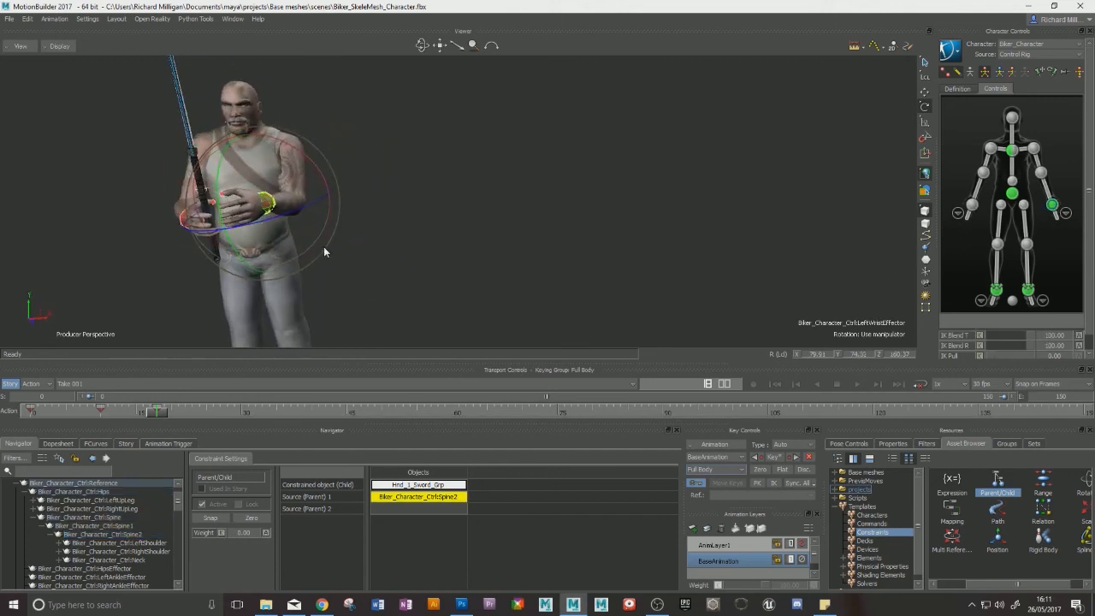
{"action": "middle_click_drag", "start_coordinate": [324, 248], "coordinate": [453, 266], "text": "alt"}
{"action": "key", "text": "w"}
{"action": "left_click_drag", "start_coordinate": [386, 254], "coordinate": [410, 269], "text": "alt"}
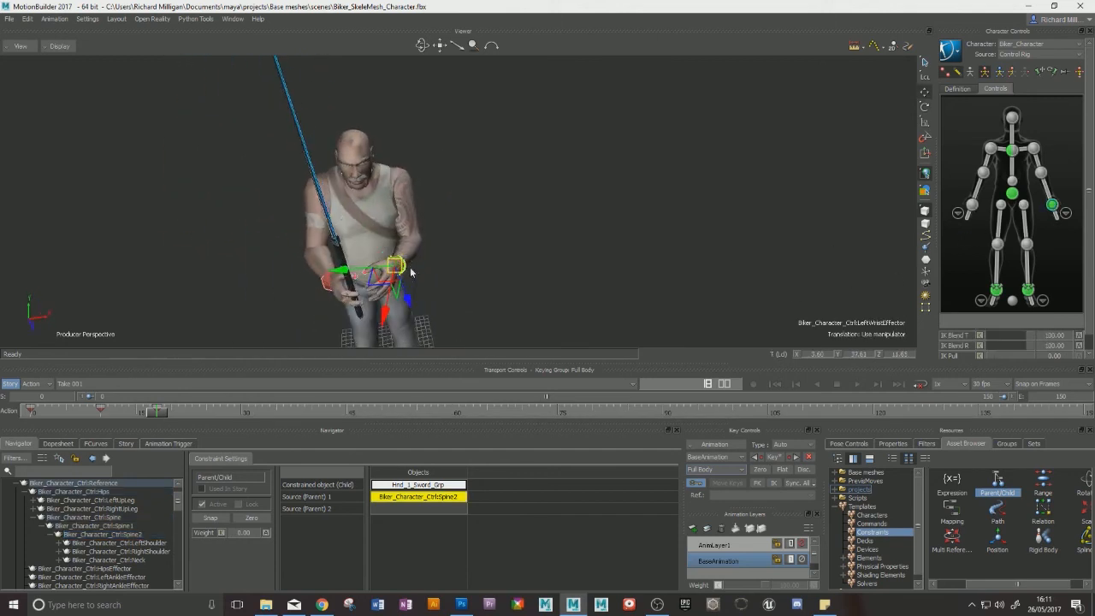
{"action": "scroll", "coordinate": [411, 263], "scroll_direction": "up", "scroll_amount": 5}
{"action": "middle_click_drag", "start_coordinate": [412, 257], "coordinate": [444, 214], "text": "alt"}
{"action": "left_click_drag", "start_coordinate": [426, 238], "coordinate": [362, 195]}
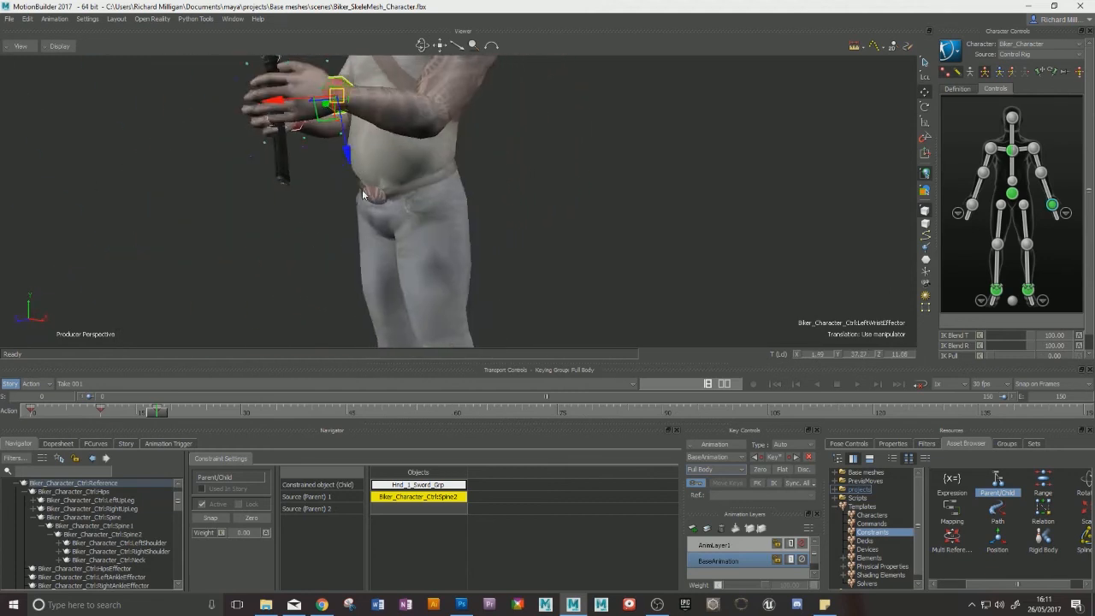
{"action": "middle_click_drag", "start_coordinate": [363, 195], "coordinate": [404, 281], "text": "alt"}
{"action": "left_click_drag", "start_coordinate": [392, 244], "coordinate": [400, 271]}
{"action": "left_click_drag", "start_coordinate": [384, 277], "coordinate": [395, 282], "text": "alt"}
{"action": "mouse_move", "coordinate": [450, 237]}
{"action": "left_mouse_down"}
{"action": "mouse_move", "coordinate": [435, 237]}
{"action": "mouse_move", "coordinate": [437, 248]}
{"action": "left_mouse_up"}
{"action": "key", "text": "ctrl+a"}
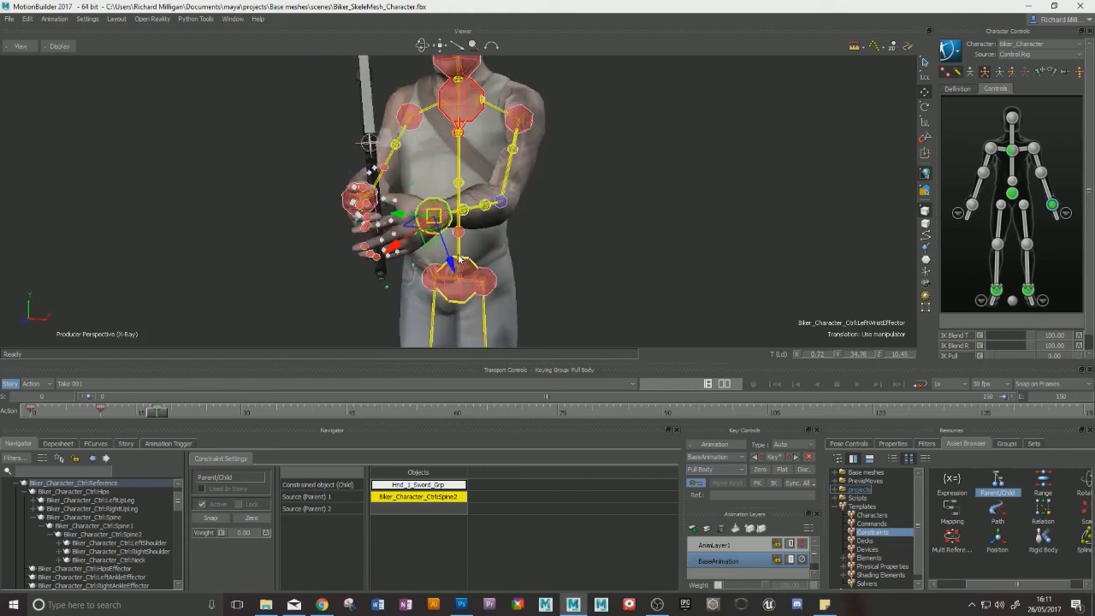
Refine the left wrist effector's position beside the handle, to about X 0.7, Z 11.2.
{"action": "left_click", "coordinate": [503, 205]}
{"action": "left_click_drag", "start_coordinate": [486, 191], "coordinate": [394, 257]}
{"action": "middle_click_drag", "start_coordinate": [394, 256], "coordinate": [430, 291], "text": "alt"}
{"action": "left_click_drag", "start_coordinate": [398, 260], "coordinate": [475, 281]}
{"action": "middle_click_drag", "start_coordinate": [474, 281], "coordinate": [469, 179], "text": "alt"}
{"action": "key", "text": "ctrl+a"}
{"action": "key", "text": "ctrl+a"}
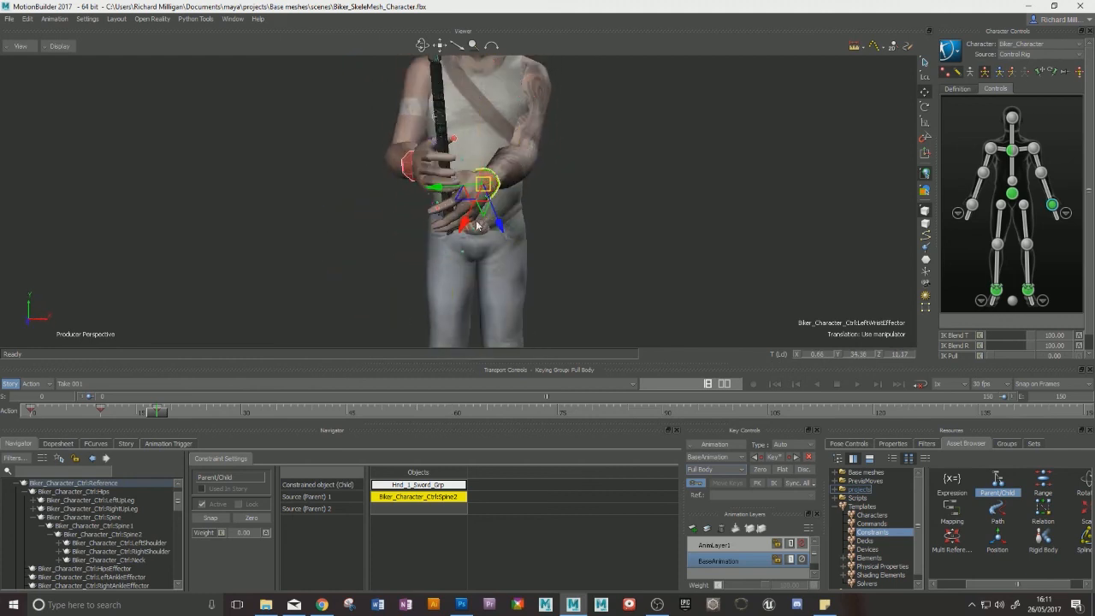
{"action": "right_click_drag", "start_coordinate": [468, 179], "coordinate": [504, 184], "text": "alt"}
{"action": "middle_click_drag", "start_coordinate": [505, 184], "coordinate": [477, 248], "text": "alt"}
{"action": "right_click_drag", "start_coordinate": [478, 248], "coordinate": [505, 256], "text": "alt"}
{"action": "middle_click_drag", "start_coordinate": [505, 257], "coordinate": [489, 213], "text": "alt"}
{"action": "left_click_drag", "start_coordinate": [488, 213], "coordinate": [426, 219], "text": "alt"}
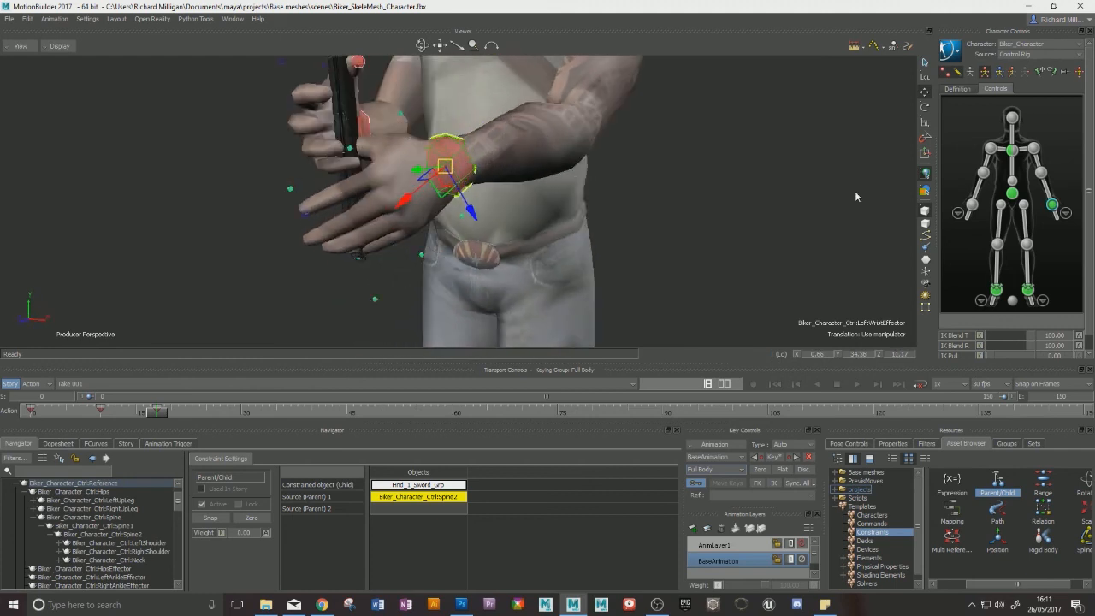
Rotate the left forearm roll joint LeafLeftForeArmRoll2 to about -14.7 degrees in X.
{"action": "key", "text": "ctrl+a"}
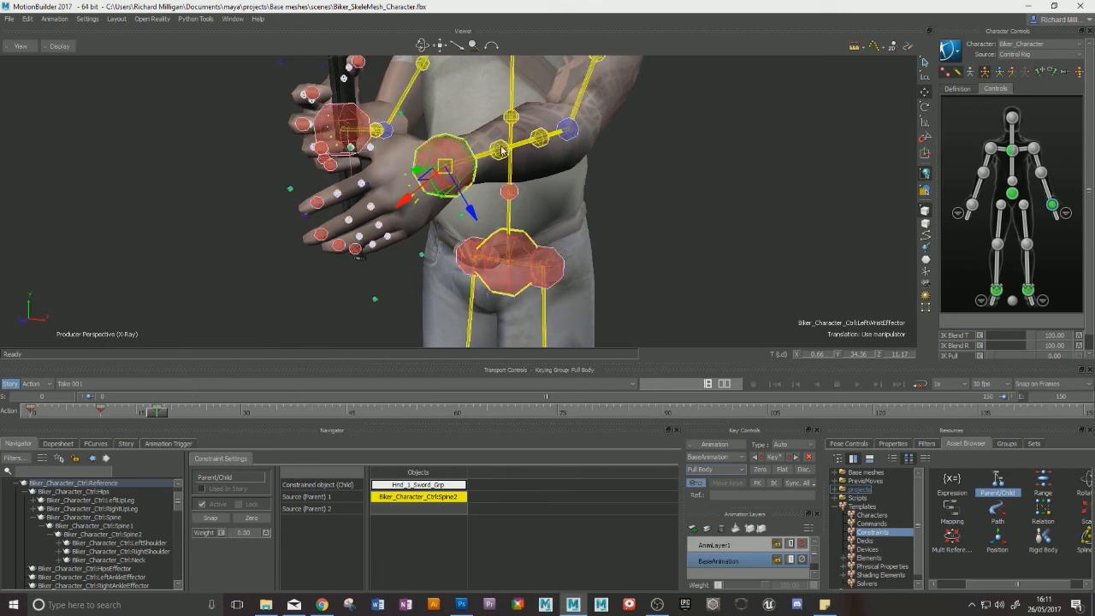
{"action": "left_click", "coordinate": [500, 150]}
{"action": "key", "text": "r"}
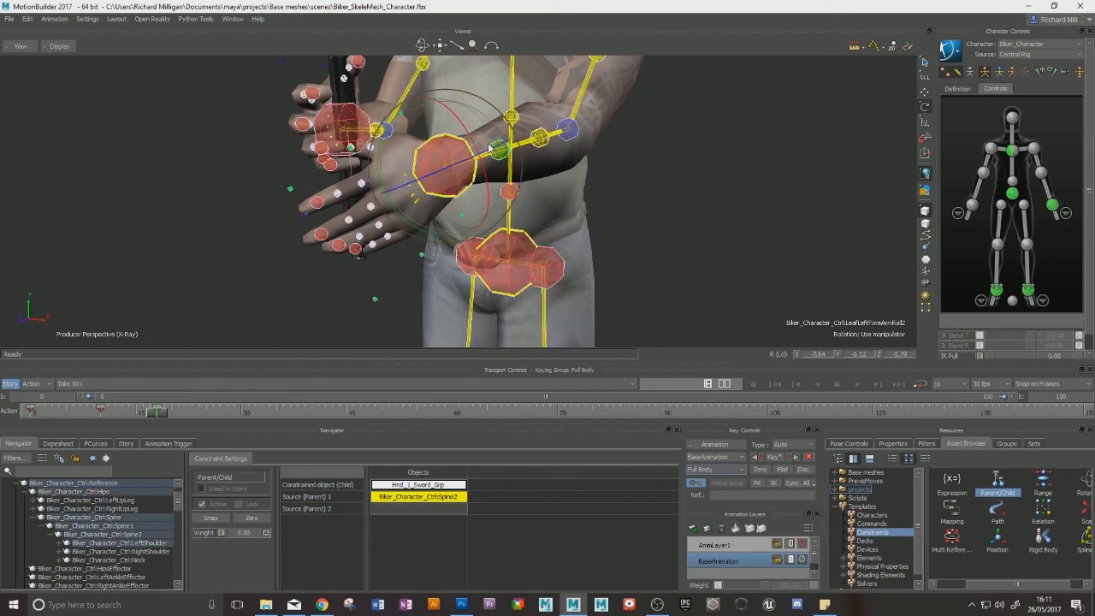
{"action": "left_click_drag", "start_coordinate": [486, 147], "coordinate": [676, 218]}
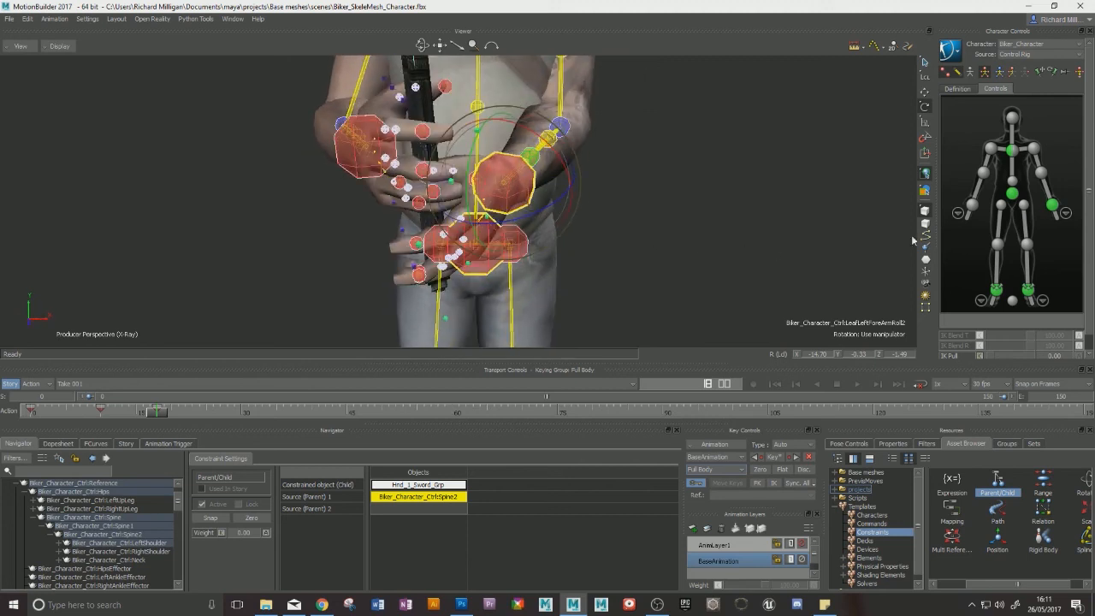
Reselect the left wrist effector and adjust its position on the handle to about X 0.6, Y 34.3, Z 11.5.
{"action": "left_click", "coordinate": [1053, 206]}
{"action": "key", "text": "ctrl+x"}
{"action": "left_click_drag", "start_coordinate": [598, 229], "coordinate": [381, 201], "text": "alt"}
{"action": "left_click_drag", "start_coordinate": [409, 207], "coordinate": [354, 184]}
{"action": "key", "text": "t"}
{"action": "left_click_drag", "start_coordinate": [351, 235], "coordinate": [528, 235]}
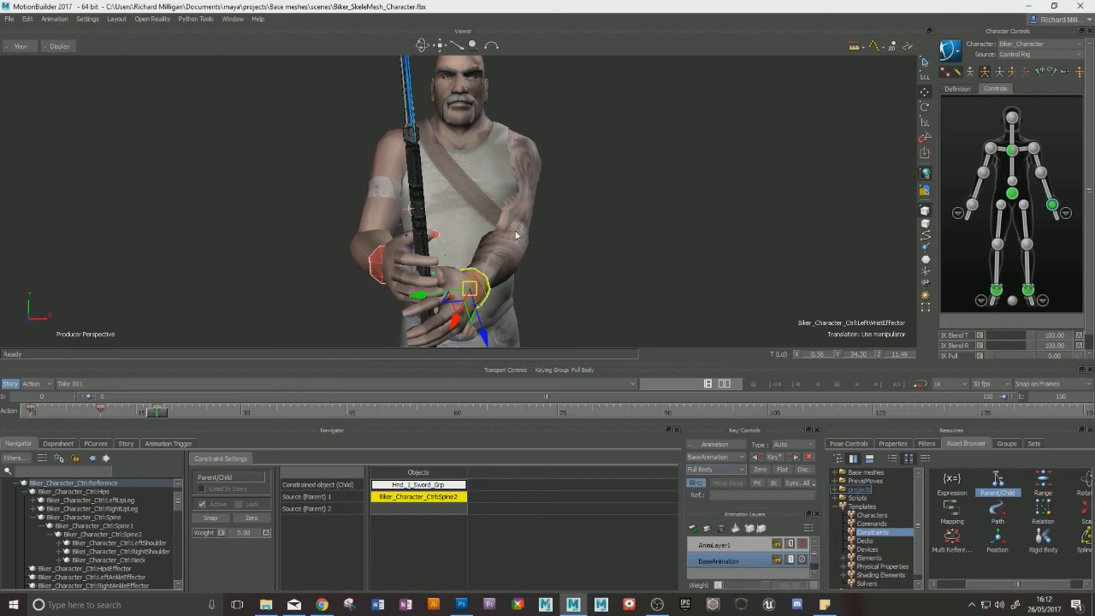
Show the rig and, viewing from above, shift the left wrist effector so the hand closes around the handle's end.
{"action": "key", "text": "ctrl+x"}
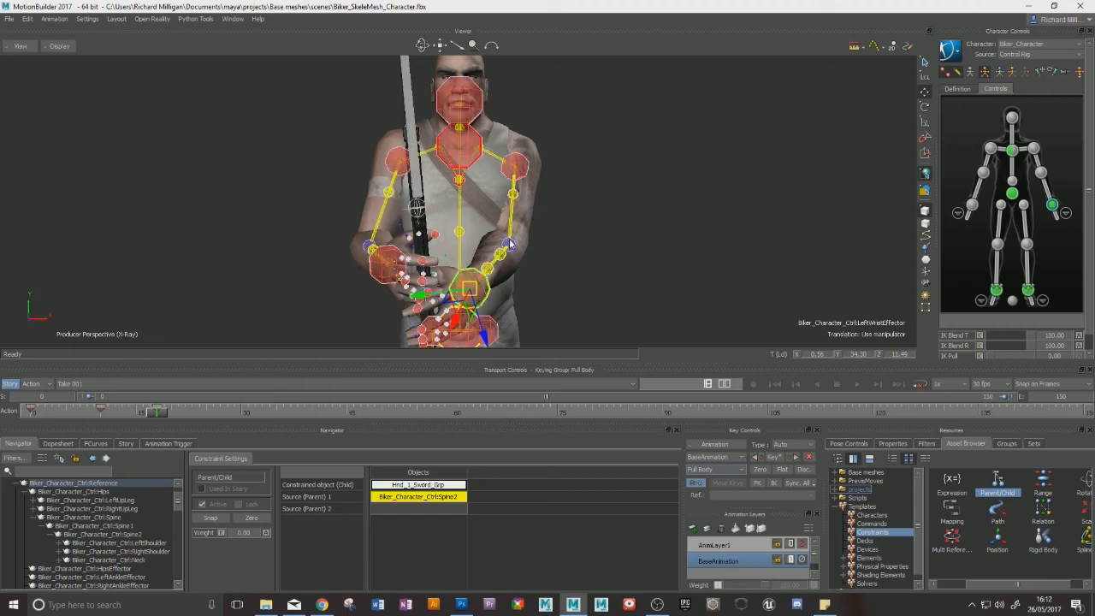
{"action": "left_click", "coordinate": [510, 244]}
{"action": "left_click_drag", "start_coordinate": [471, 255], "coordinate": [545, 305]}
{"action": "left_click", "coordinate": [519, 293]}
{"action": "left_click_drag", "start_coordinate": [475, 302], "coordinate": [464, 329]}
{"action": "left_click_drag", "start_coordinate": [458, 267], "coordinate": [434, 249]}
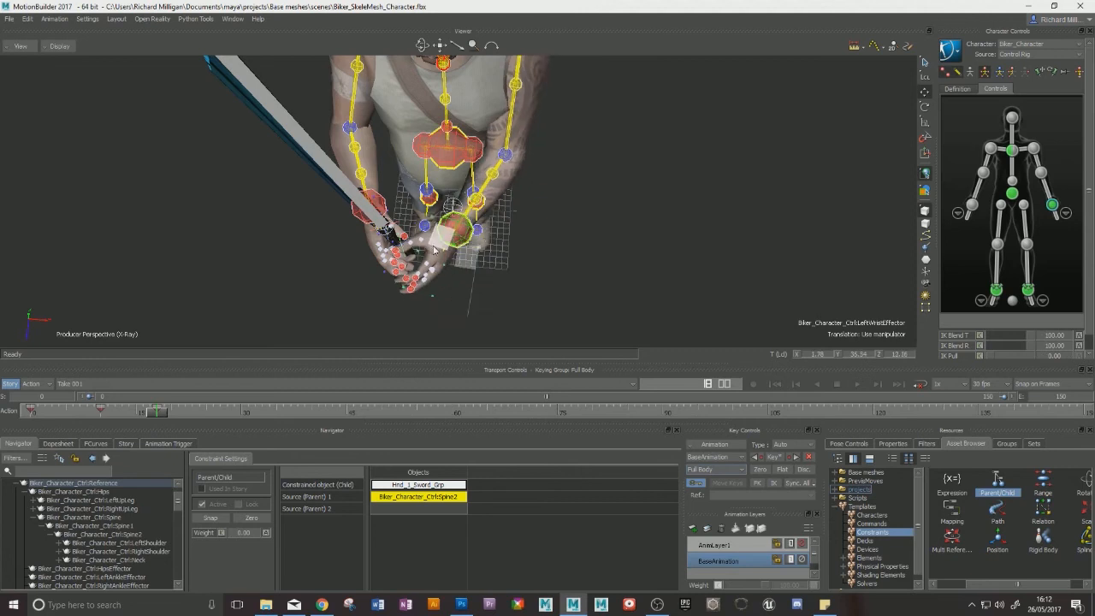
Select the left elbow effector and move it to adjust the bend of the left arm.
{"action": "left_click", "coordinate": [505, 155]}
{"action": "key", "text": "e"}
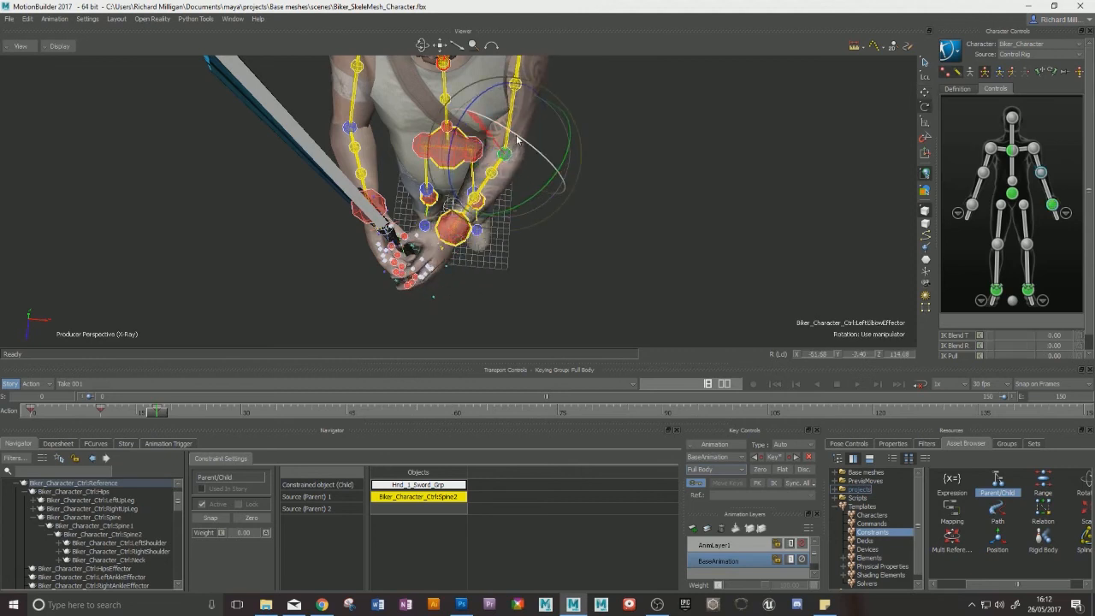
{"action": "key", "text": "w"}
{"action": "left_click_drag", "start_coordinate": [469, 141], "coordinate": [527, 142]}
{"action": "middle_click_drag", "start_coordinate": [527, 142], "coordinate": [524, 185], "text": "alt"}
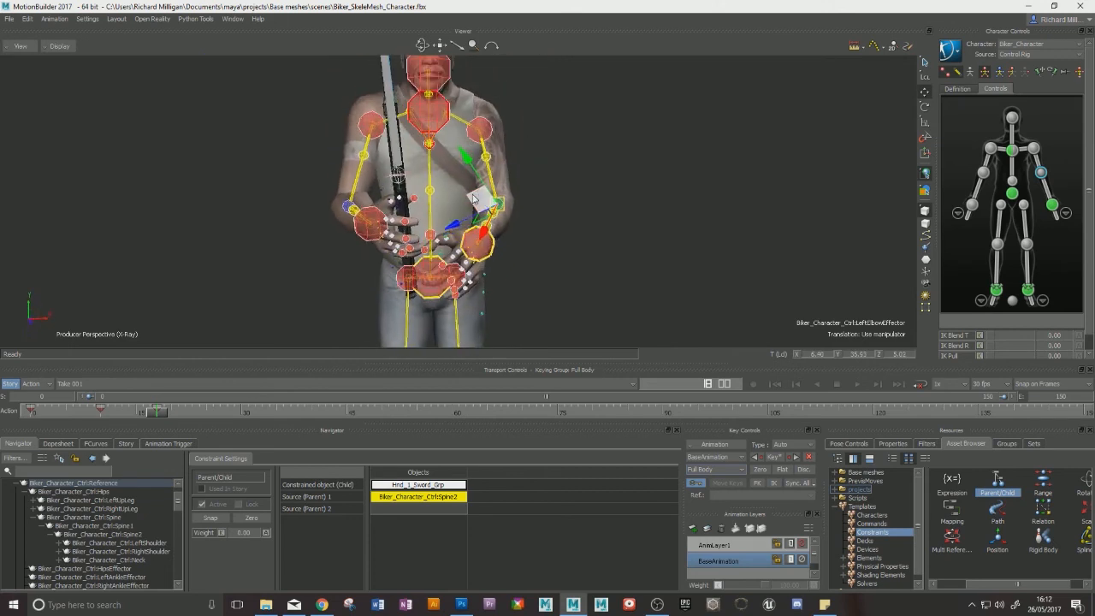
{"action": "left_click_drag", "start_coordinate": [473, 198], "coordinate": [424, 235], "text": "alt"}
Reposition the left wrist effector so the hand meets the handle, at about X 0.9, Y 34.4, Z 11.4.
{"action": "left_click", "coordinate": [417, 242]}
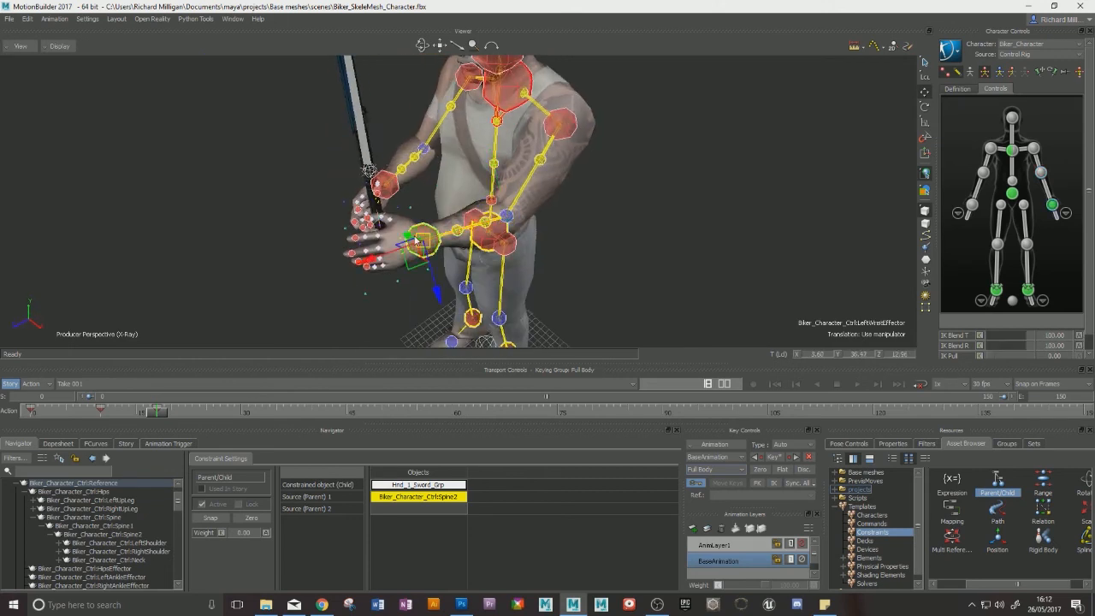
{"action": "left_click_drag", "start_coordinate": [417, 287], "coordinate": [410, 305], "text": "alt"}
{"action": "left_click_drag", "start_coordinate": [410, 226], "coordinate": [470, 349]}
{"action": "left_click_drag", "start_coordinate": [452, 270], "coordinate": [339, 211]}
{"action": "scroll", "coordinate": [503, 204], "scroll_direction": "down", "scroll_amount": 5}
{"action": "left_click_drag", "start_coordinate": [534, 182], "coordinate": [502, 239], "text": "alt"}
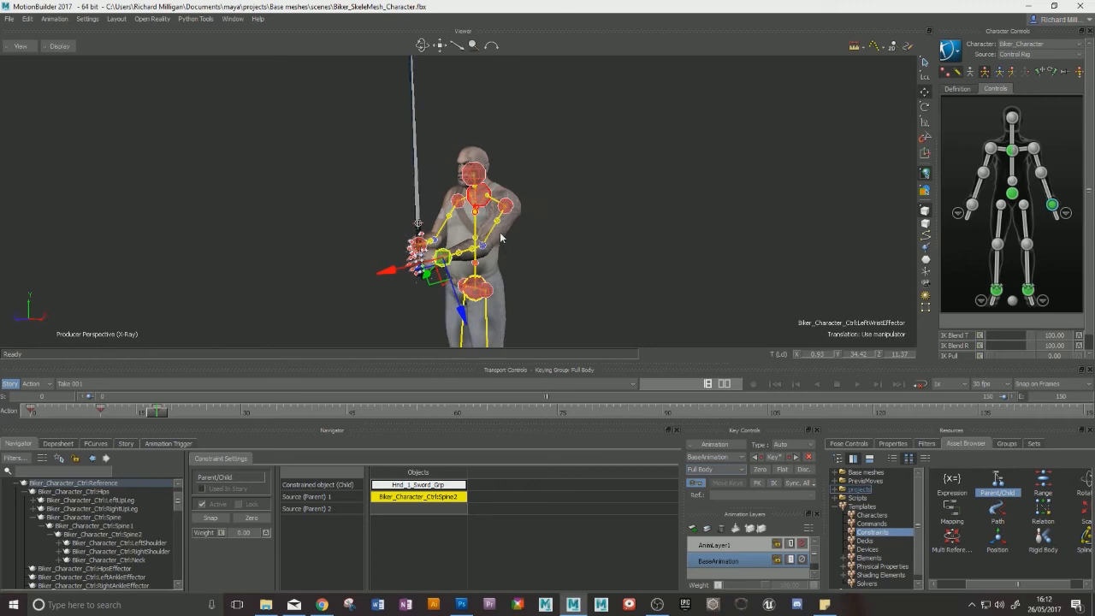
Select the right wrist effector for rotation and examine the two-handed grip on the sword from several angles.
{"action": "scroll", "coordinate": [502, 238], "scroll_direction": "up", "scroll_amount": 8}
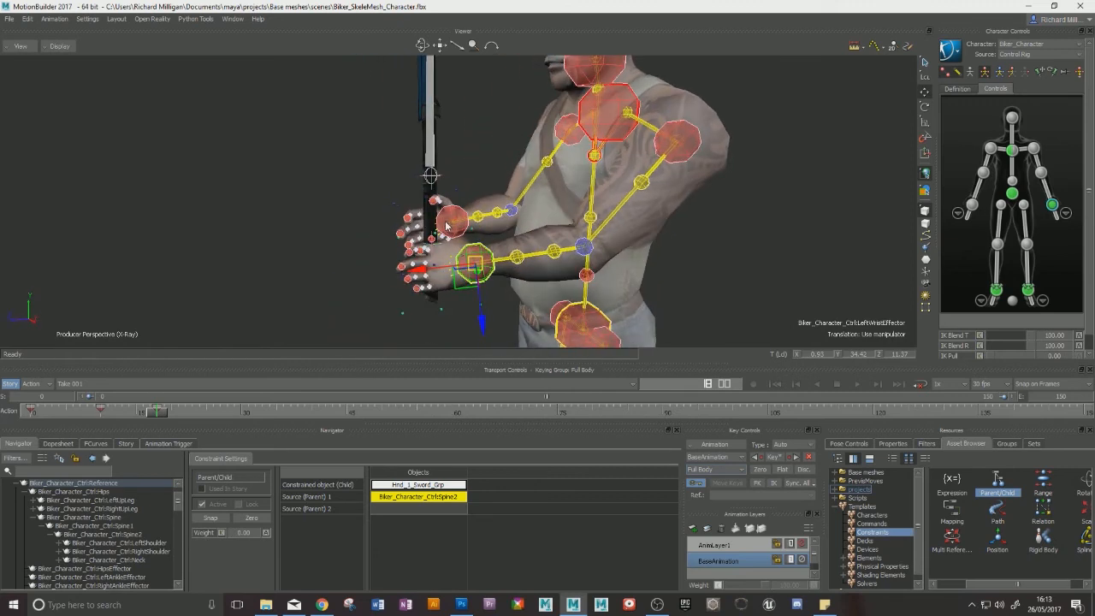
{"action": "scroll", "coordinate": [445, 225], "scroll_direction": "up", "scroll_amount": 2}
{"action": "left_click", "coordinate": [472, 218]}
{"action": "key", "text": "r"}
{"action": "left_click_drag", "start_coordinate": [418, 181], "coordinate": [533, 223]}
{"action": "mouse_move", "coordinate": [164, 414]}
{"action": "left_mouse_down"}
{"action": "mouse_move", "coordinate": [54, 413]}
{"action": "mouse_move", "coordinate": [187, 415]}
{"action": "mouse_move", "coordinate": [156, 421]}
{"action": "left_mouse_up"}
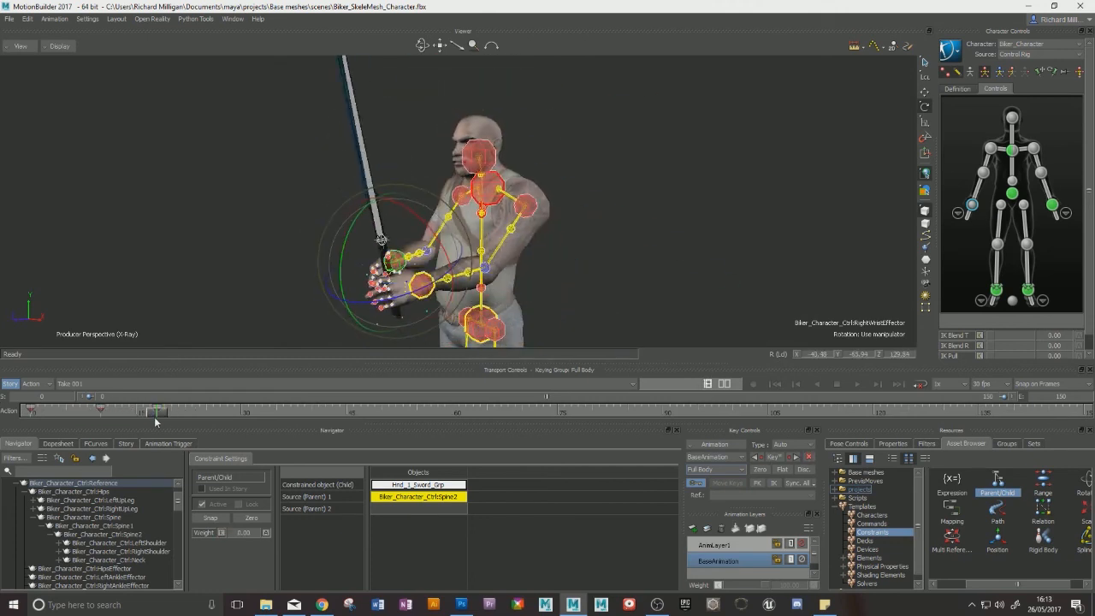
{"action": "left_click_drag", "start_coordinate": [556, 236], "coordinate": [485, 241], "text": "alt"}
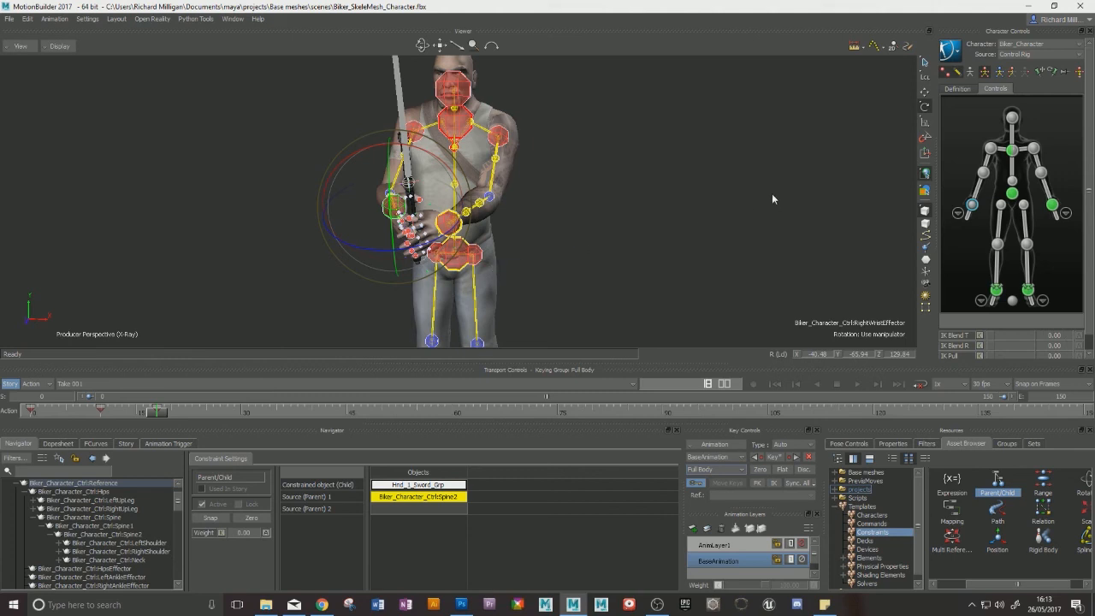
{"action": "left_click_drag", "start_coordinate": [460, 235], "coordinate": [486, 220], "text": "alt"}
{"action": "scroll", "coordinate": [485, 222], "scroll_direction": "up", "scroll_amount": 4}
{"action": "middle_click_drag", "start_coordinate": [479, 232], "coordinate": [514, 216], "text": "alt"}
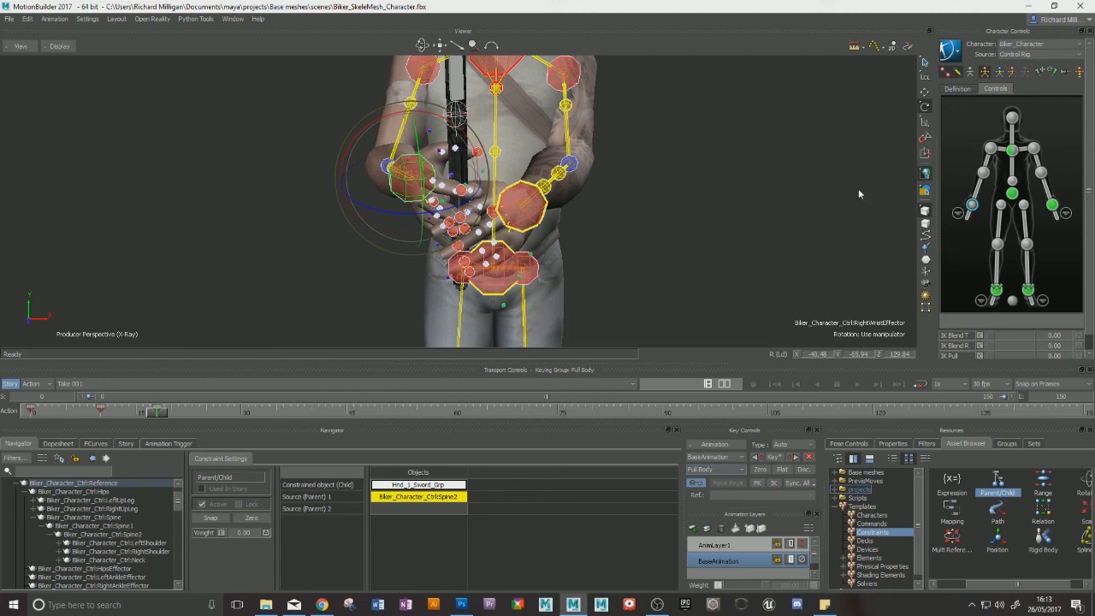
Create an auxiliary effector on the left wrist effector.
{"action": "left_click", "coordinate": [510, 210]}
{"action": "left_click", "coordinate": [976, 207]}
{"action": "left_click", "coordinate": [1054, 207]}
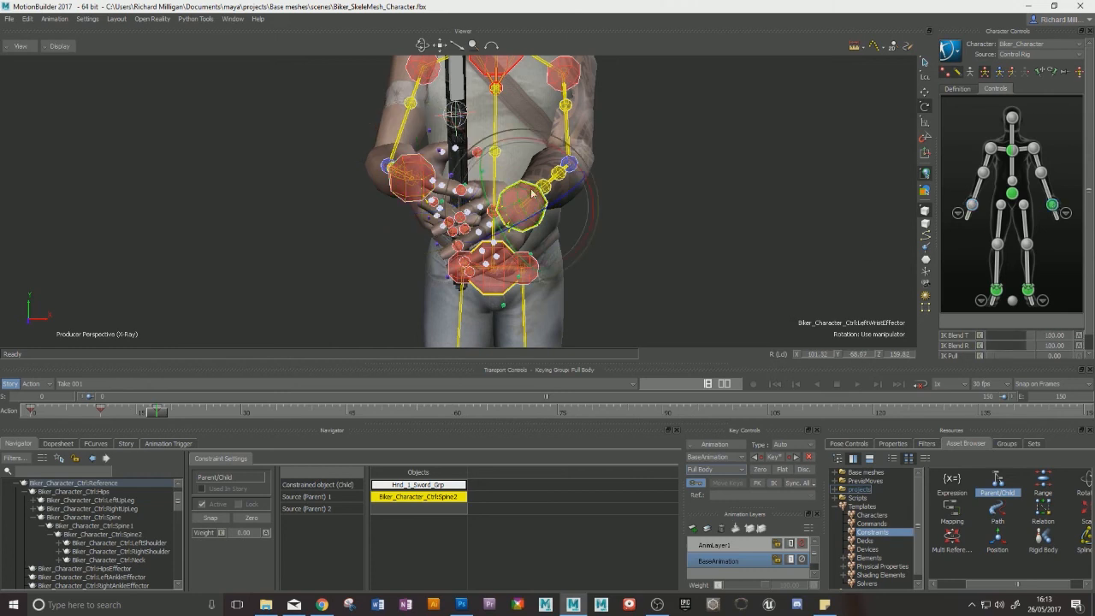
{"action": "right_click", "coordinate": [1052, 207]}
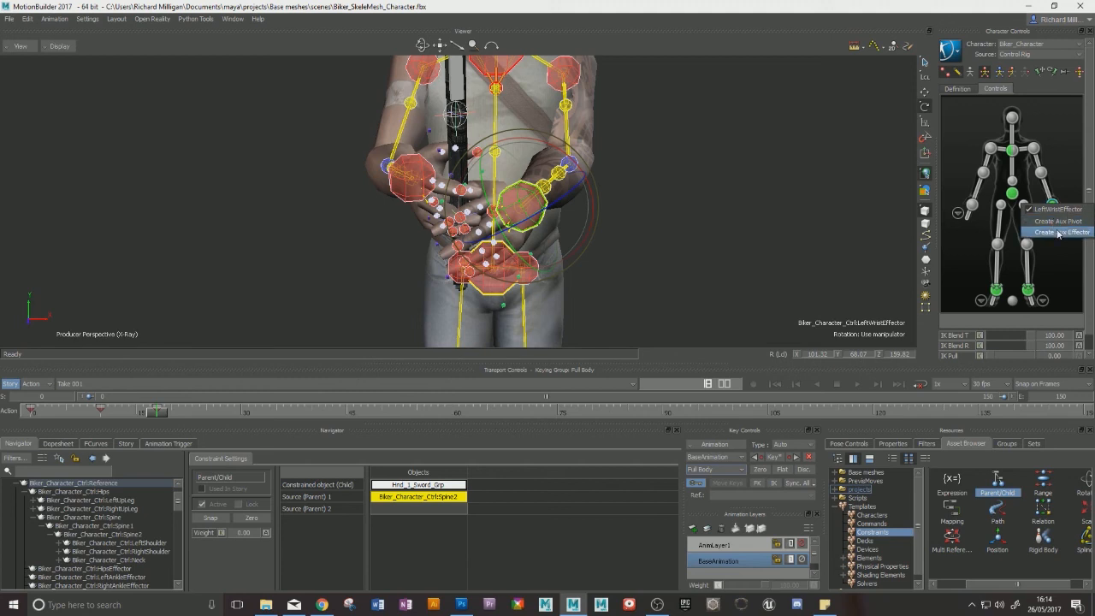
{"action": "left_click", "coordinate": [1058, 232]}
{"action": "left_click_drag", "start_coordinate": [598, 190], "coordinate": [532, 177], "text": "alt"}
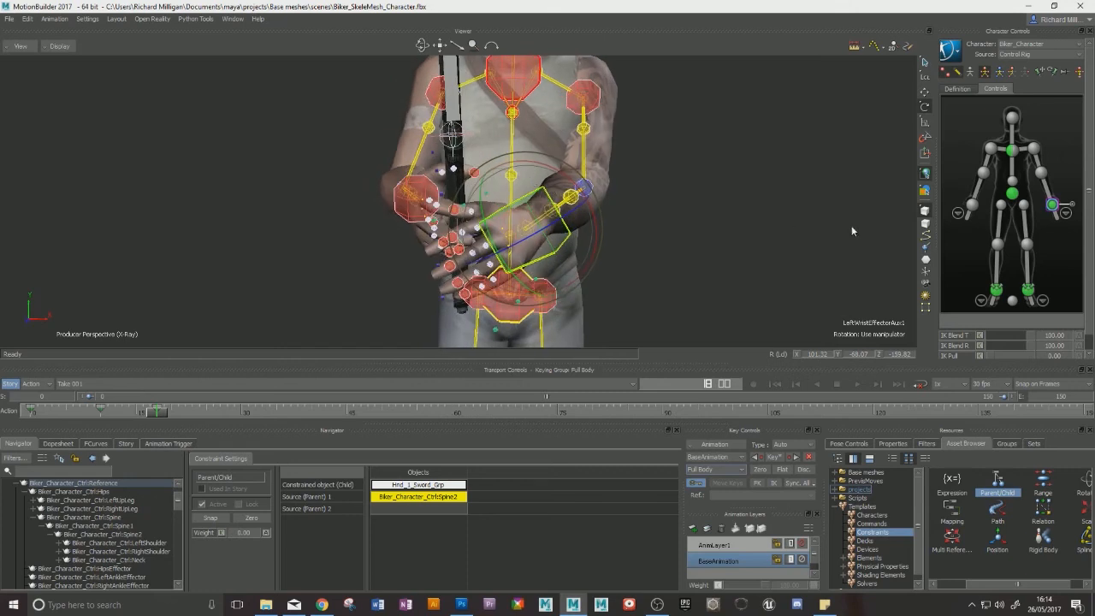
In Pivot mode, move the left wrist auxiliary effector onto the sword handle at about X -2.52, Y 33.61, Z 13.25, and return to Model mode.
{"action": "left_click", "coordinate": [924, 211]}
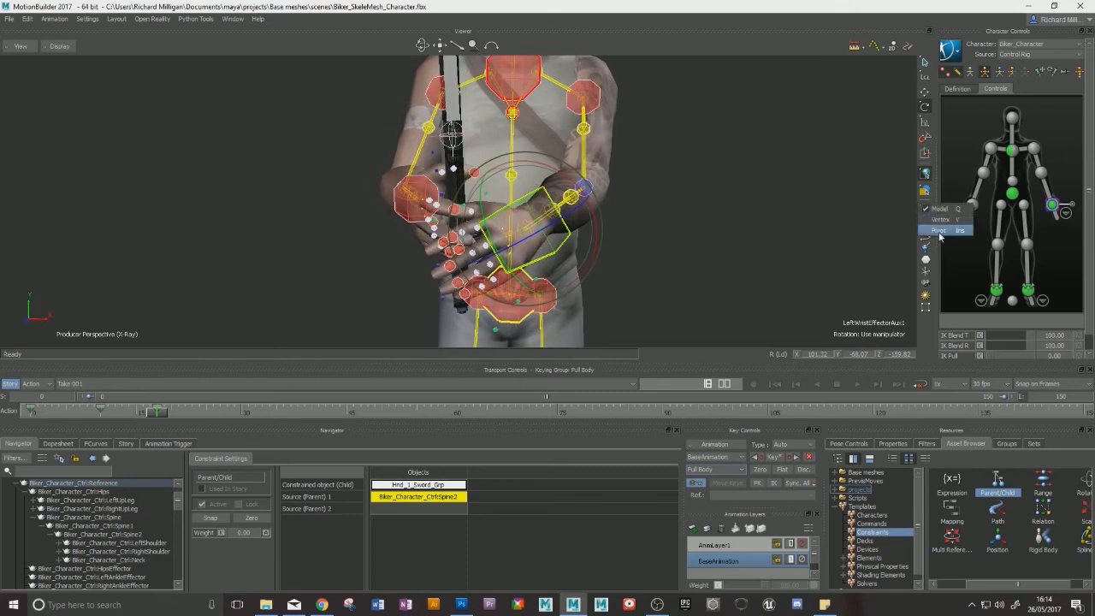
{"action": "left_click", "coordinate": [940, 232]}
{"action": "left_click_drag", "start_coordinate": [629, 214], "coordinate": [382, 262], "text": "alt"}
{"action": "key", "text": "t"}
{"action": "left_click_drag", "start_coordinate": [487, 244], "coordinate": [454, 250], "text": "alt"}
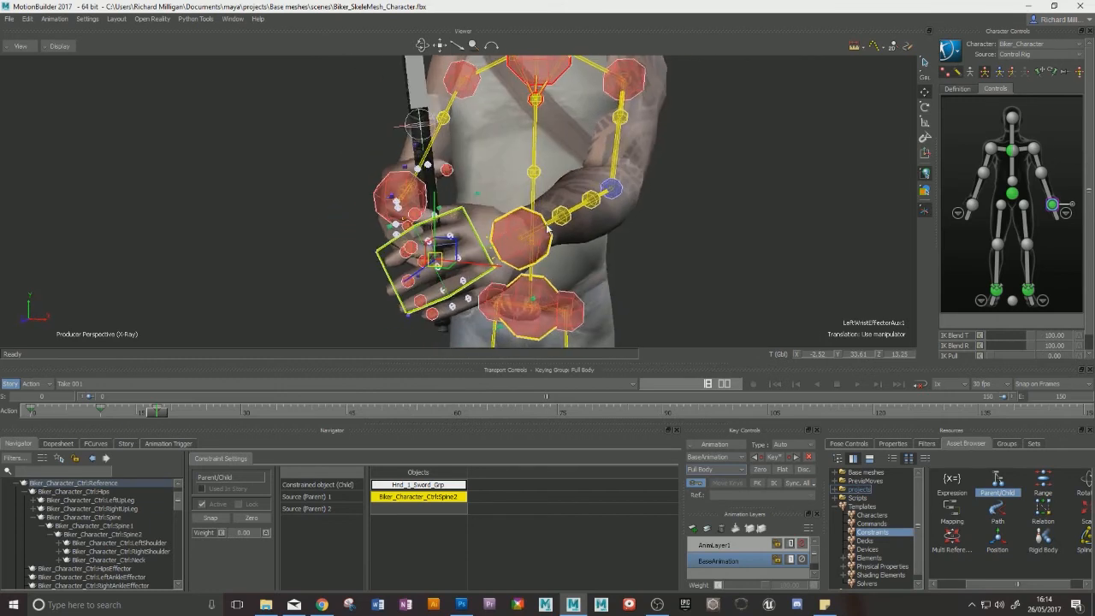
{"action": "left_click", "coordinate": [922, 214]}
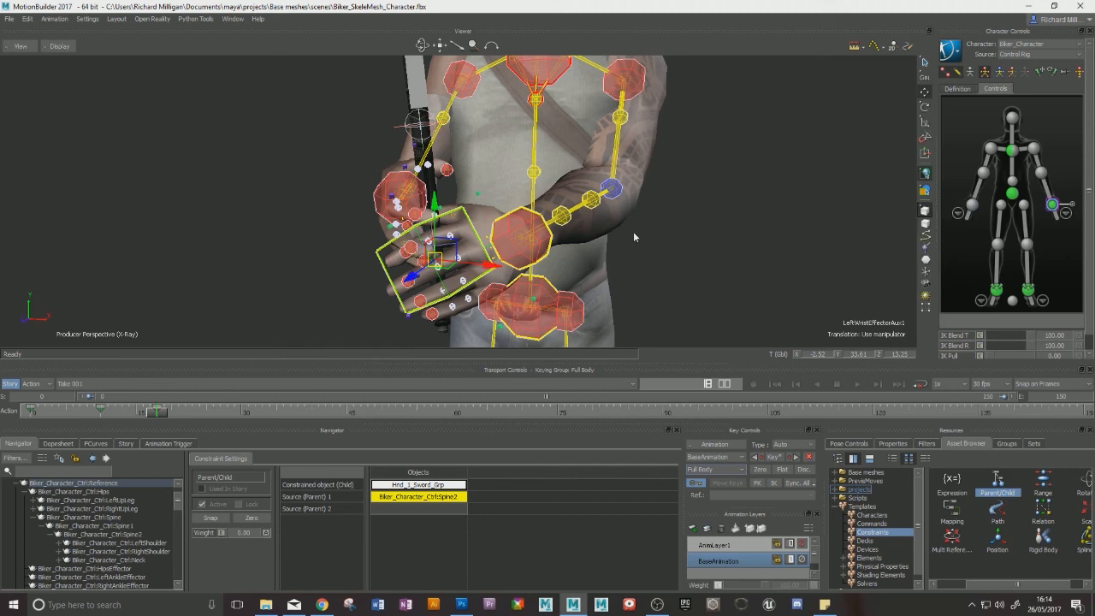
{"action": "mouse_move", "coordinate": [434, 213]}
{"action": "left_mouse_down", "text": "alt"}
{"action": "mouse_move", "coordinate": [347, 222]}
{"action": "mouse_move", "coordinate": [433, 232]}
{"action": "left_mouse_up", "text": "alt"}
{"action": "left_click_drag", "start_coordinate": [446, 275], "coordinate": [677, 394], "text": "alt"}
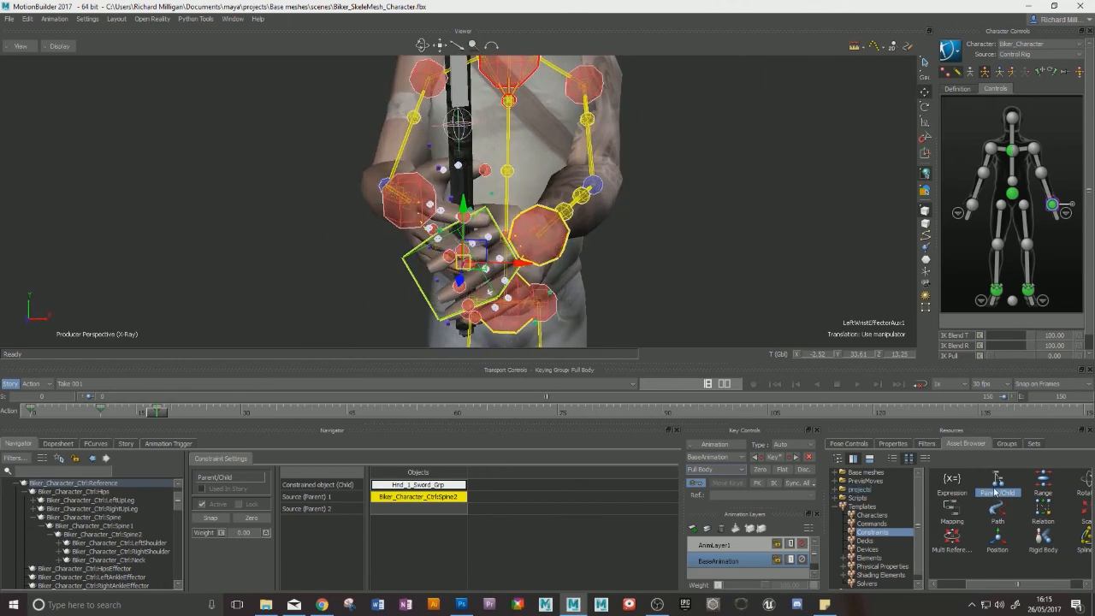
Add a Parent/Child constraint to the scene and rename it Lft_Hand_Swords.
{"action": "left_click_drag", "start_coordinate": [998, 486], "coordinate": [743, 257]}
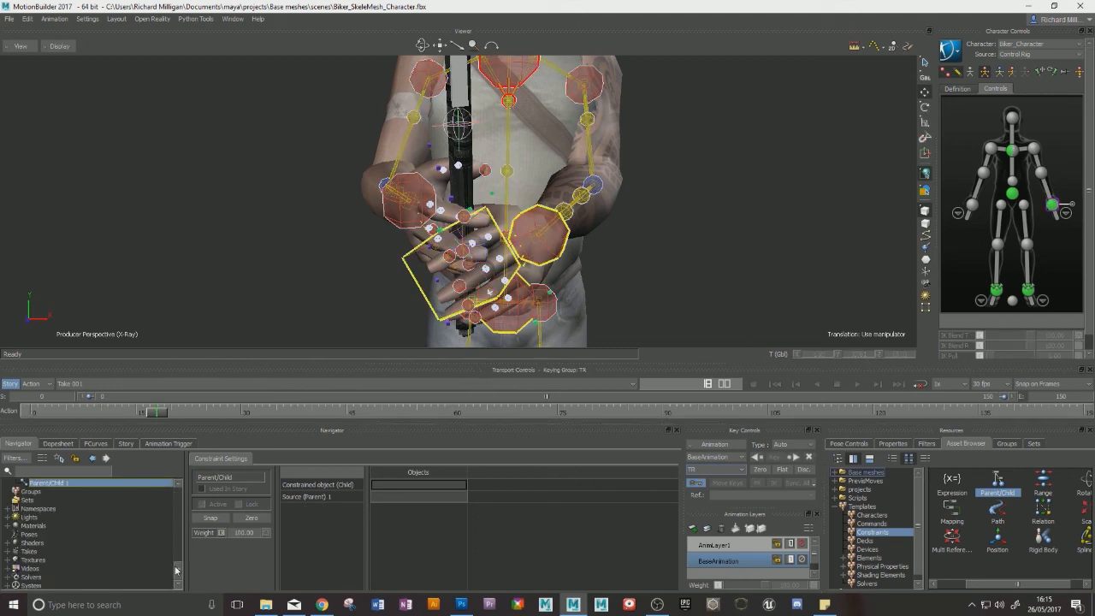
{"action": "scroll", "coordinate": [176, 570], "scroll_direction": "up", "scroll_amount": 3}
{"action": "right_click", "coordinate": [47, 562]}
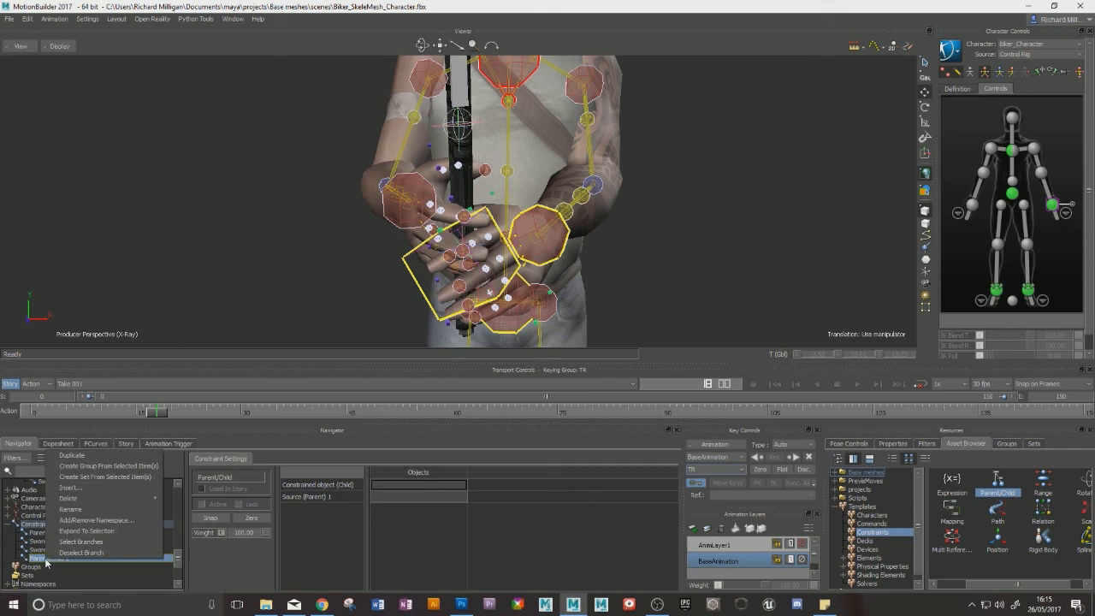
{"action": "left_click", "coordinate": [88, 510]}
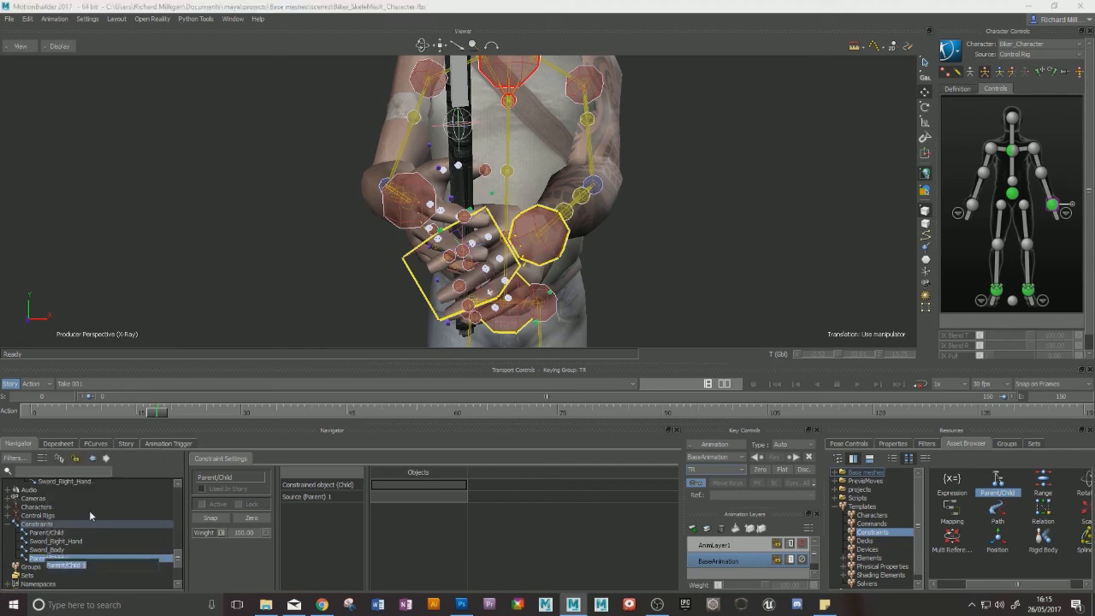
{"action": "type", "text": "Le"}
{"action": "type", "text": "ft"}
{"action": "type", "text": "_Hand_Swordy"}
{"action": "key", "text": "Return"}
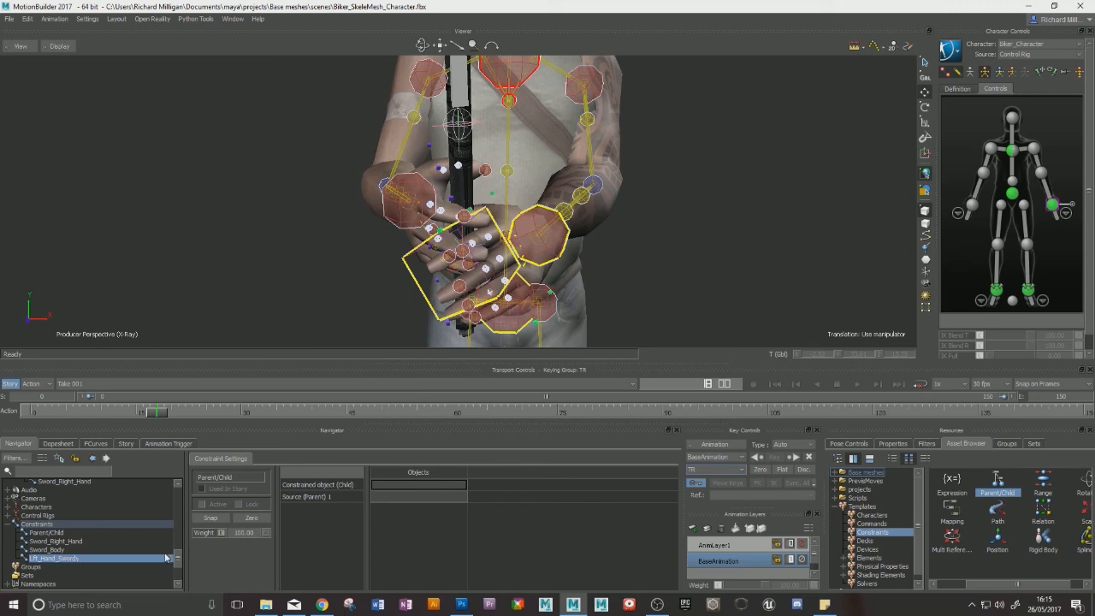
Locate LeftWristEffectorAux1 in the scene hierarchy and assign it as the new constraint's constrained child object.
{"action": "left_click_drag", "start_coordinate": [177, 558], "coordinate": [177, 549]}
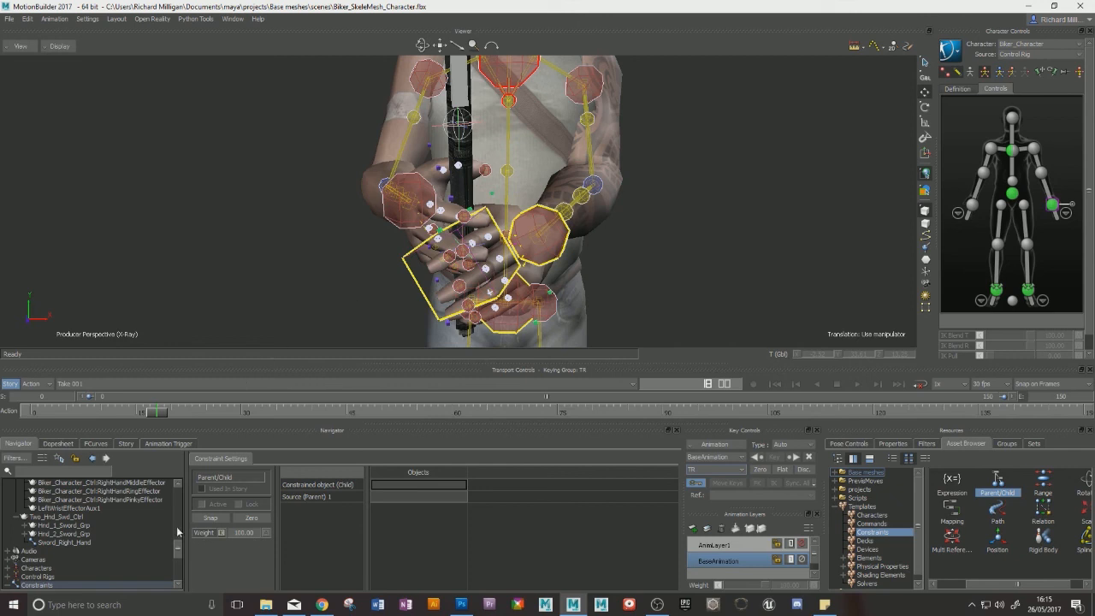
{"action": "left_click_drag", "start_coordinate": [177, 555], "coordinate": [180, 558]}
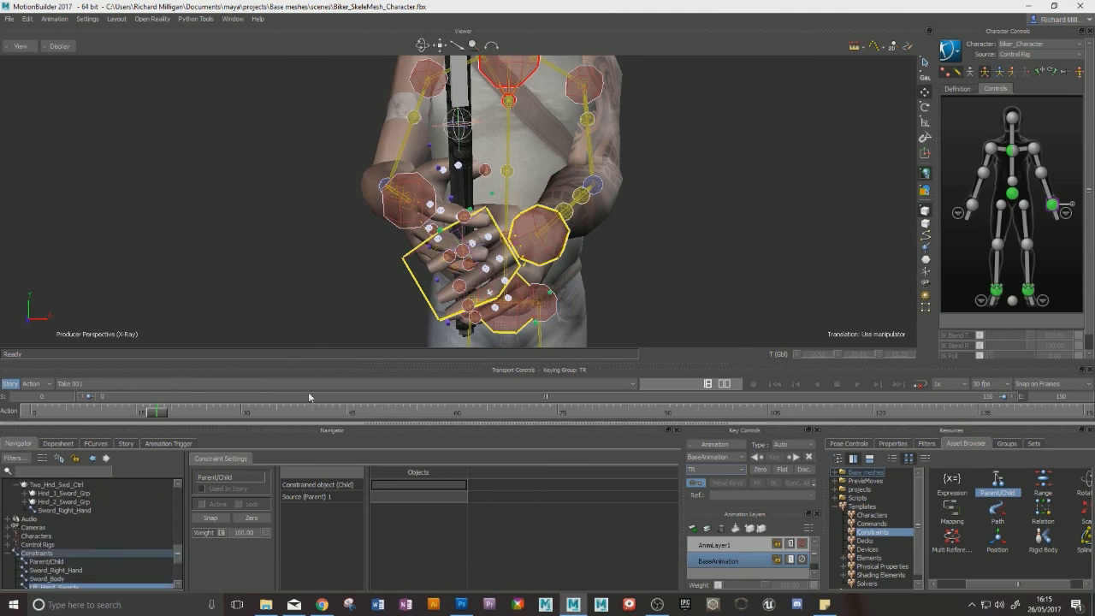
{"action": "left_click", "coordinate": [412, 278]}
{"action": "left_click", "coordinate": [342, 231]}
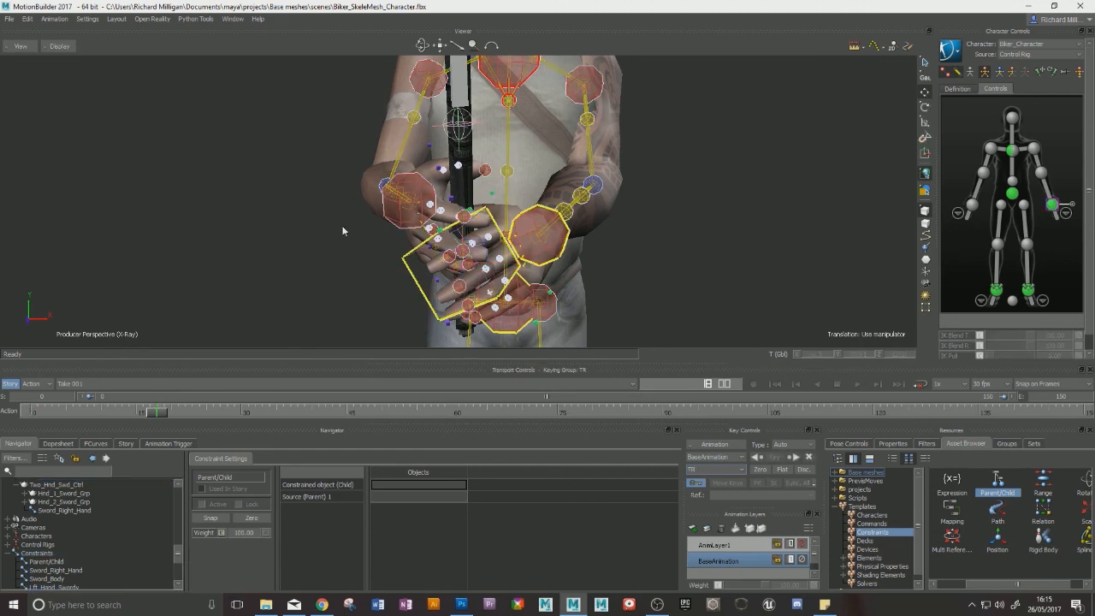
{"action": "left_click", "coordinate": [413, 278]}
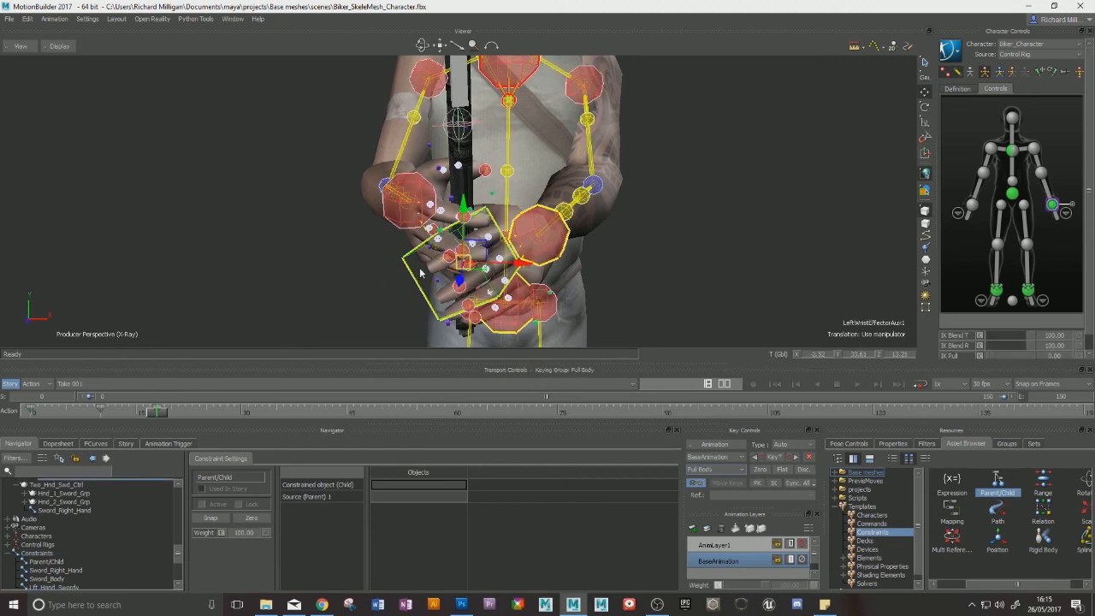
{"action": "left_click_drag", "start_coordinate": [179, 556], "coordinate": [179, 550]}
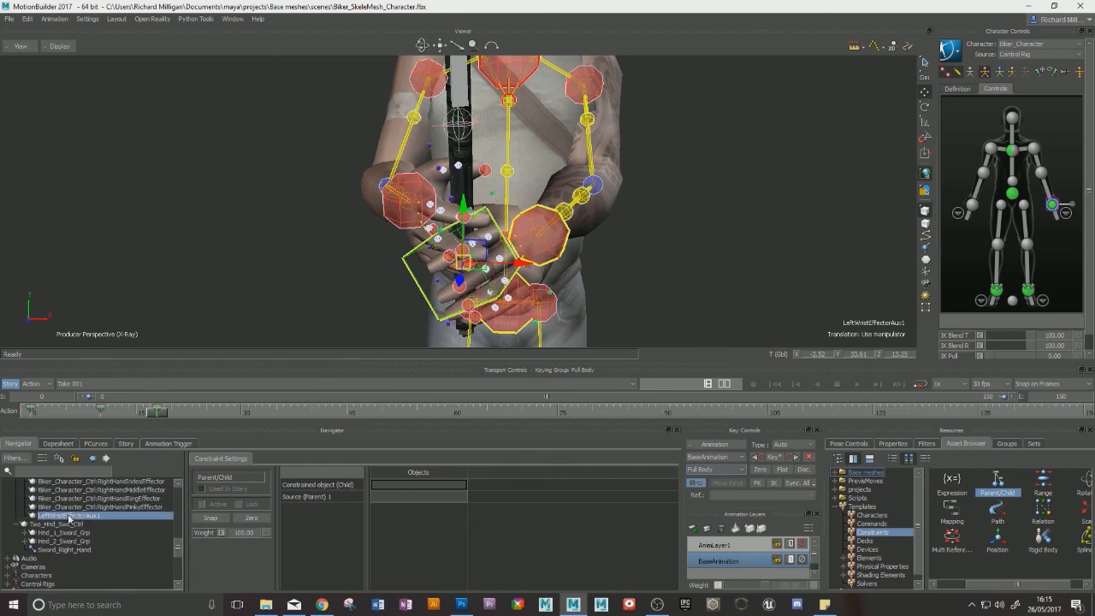
{"action": "left_click_drag", "start_coordinate": [68, 518], "coordinate": [406, 486]}
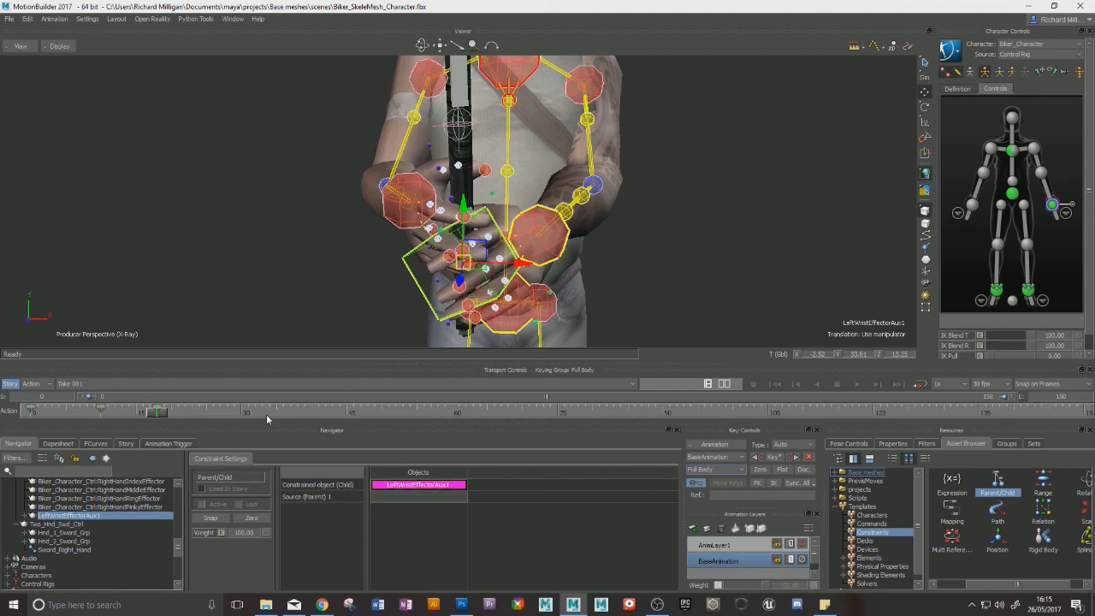
Examine the placement of the left wrist auxiliary effector against the hand and sword handle from several angles.
{"action": "left_click_drag", "start_coordinate": [411, 231], "coordinate": [314, 201], "text": "alt"}
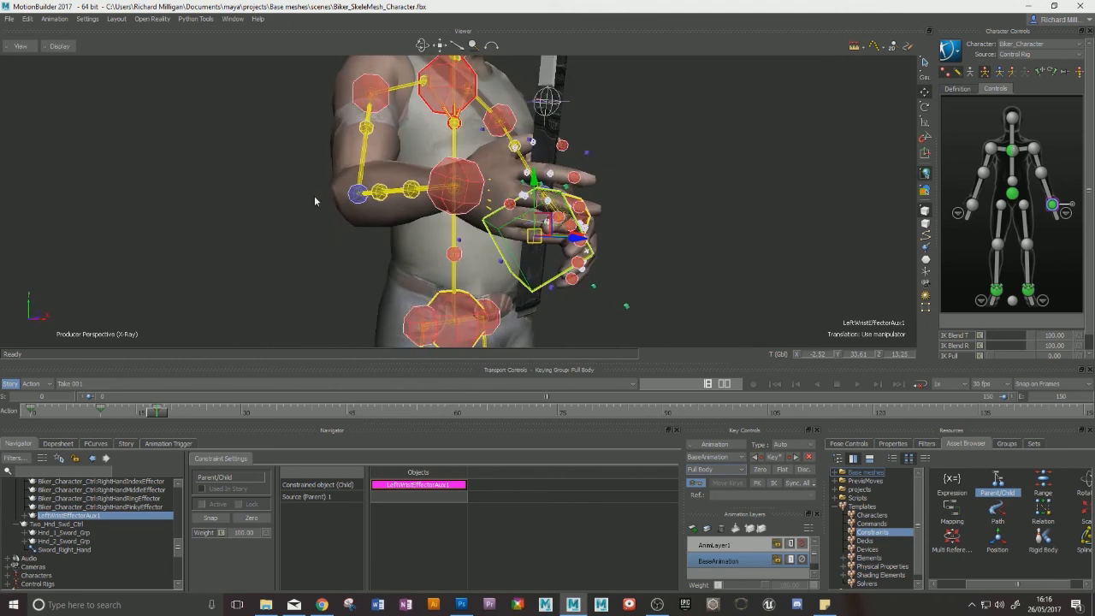
{"action": "left_click", "coordinate": [232, 249]}
{"action": "left_click_drag", "start_coordinate": [232, 249], "coordinate": [329, 254], "text": "alt"}
{"action": "scroll", "coordinate": [451, 240], "scroll_direction": "up", "scroll_amount": 3}
{"action": "left_click_drag", "start_coordinate": [499, 229], "coordinate": [377, 232], "text": "alt"}
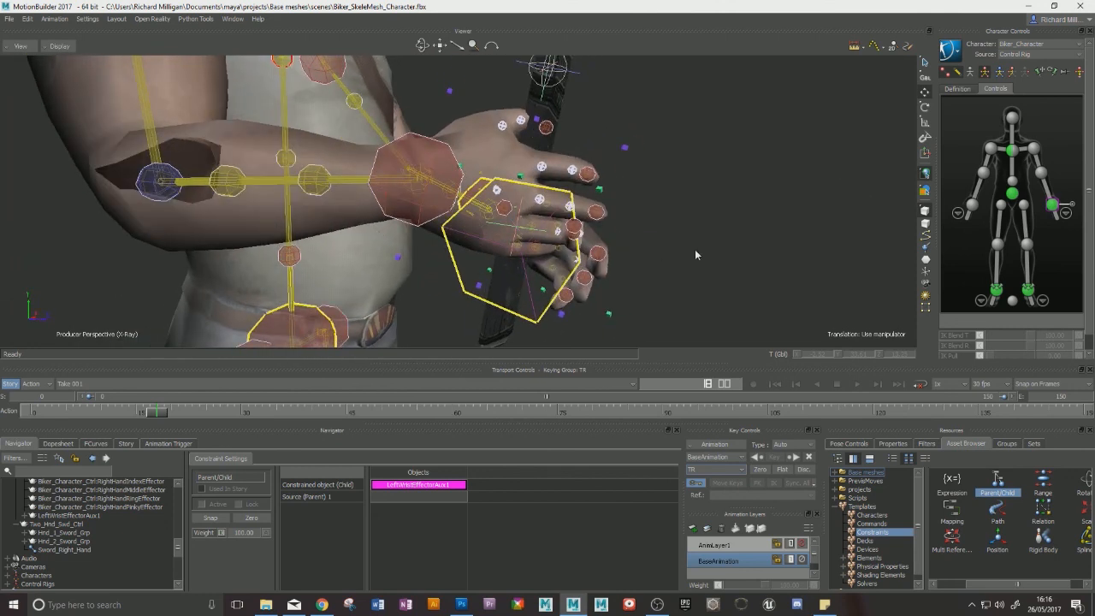
{"action": "left_click", "coordinate": [511, 257]}
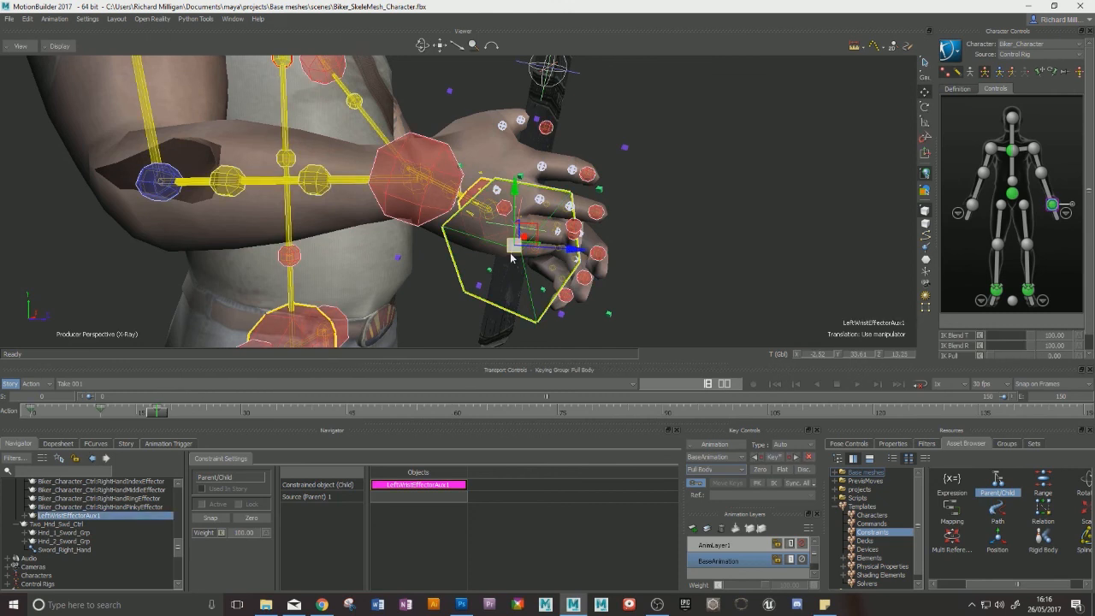
{"action": "left_click_drag", "start_coordinate": [558, 272], "coordinate": [515, 271], "text": "alt"}
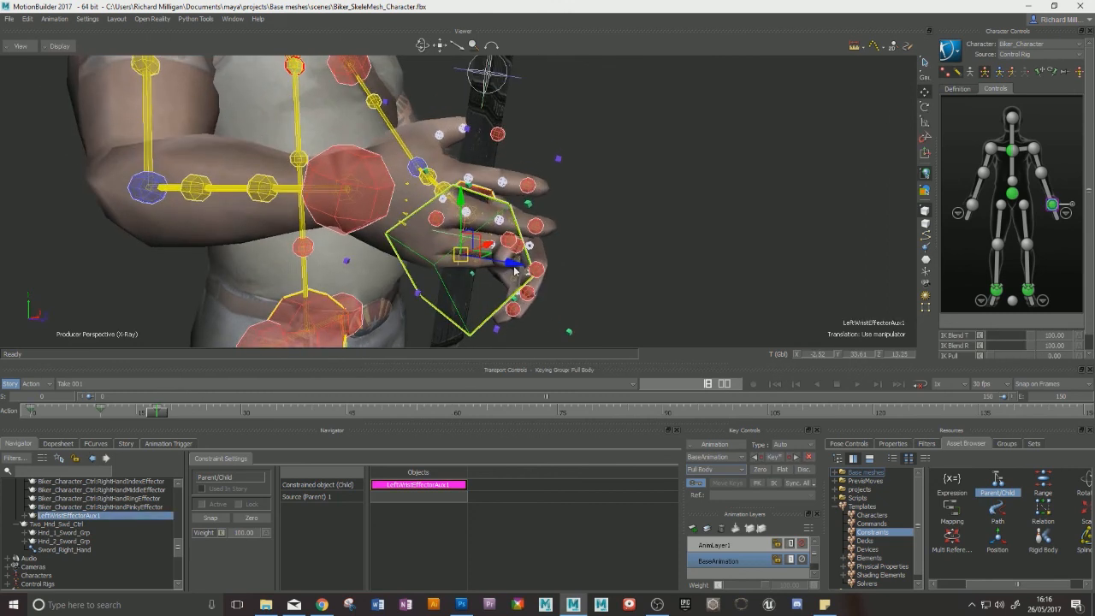
{"action": "left_click", "coordinate": [740, 248]}
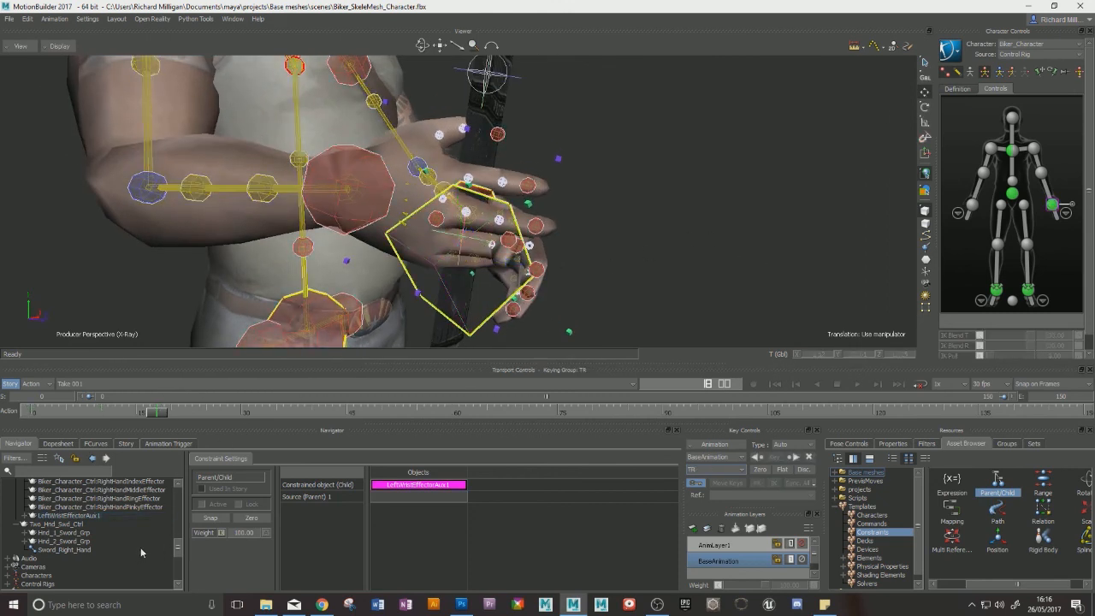
Expand Hnd_2_Sword_Grp and assign its child Hnd_2_Swd_Offset as the constraint's first parent source.
{"action": "left_click", "coordinate": [31, 542]}
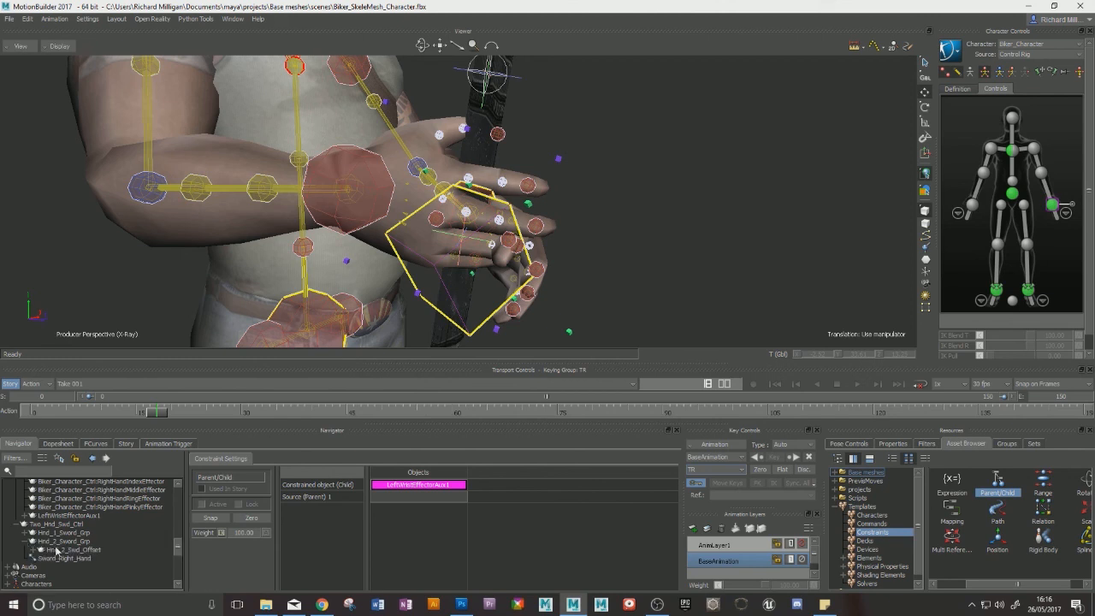
{"action": "left_click", "coordinate": [57, 550]}
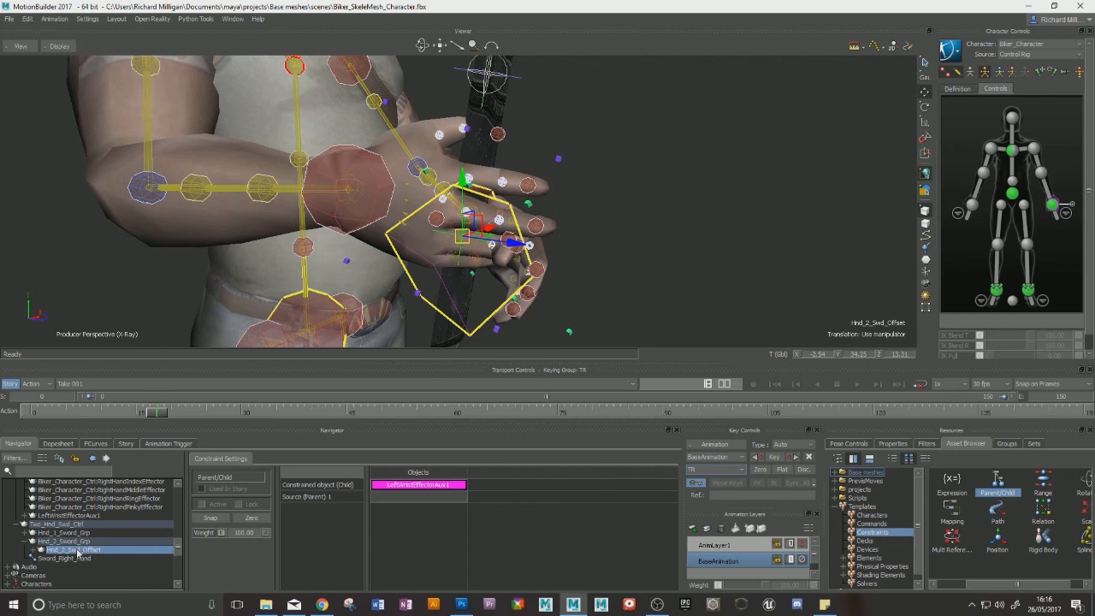
{"action": "mouse_move", "coordinate": [472, 273]}
{"action": "left_mouse_down", "text": "alt"}
{"action": "mouse_move", "coordinate": [404, 271]}
{"action": "mouse_move", "coordinate": [471, 274]}
{"action": "left_mouse_up", "text": "alt"}
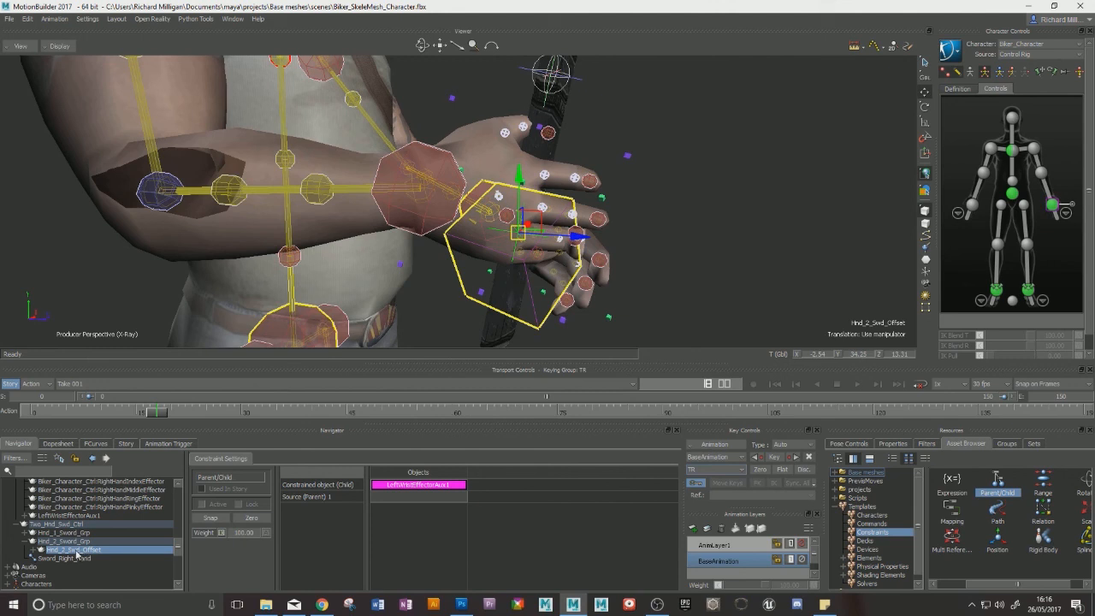
{"action": "left_click_drag", "start_coordinate": [76, 554], "coordinate": [406, 502]}
{"action": "scroll", "coordinate": [660, 209], "scroll_direction": "down", "scroll_amount": 5}
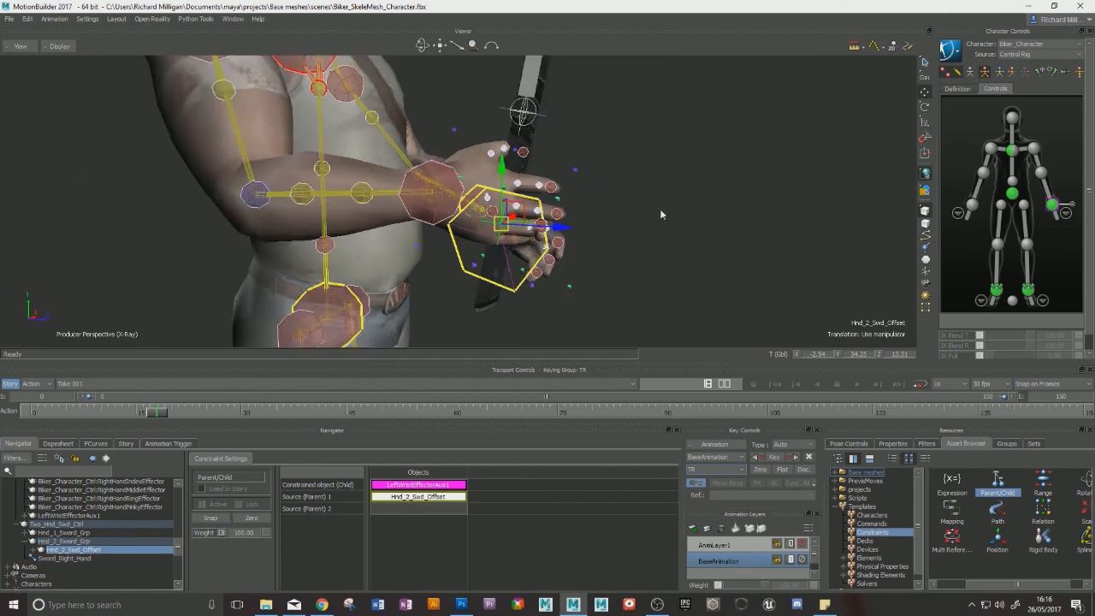
{"action": "left_click_drag", "start_coordinate": [659, 206], "coordinate": [541, 190], "text": "alt"}
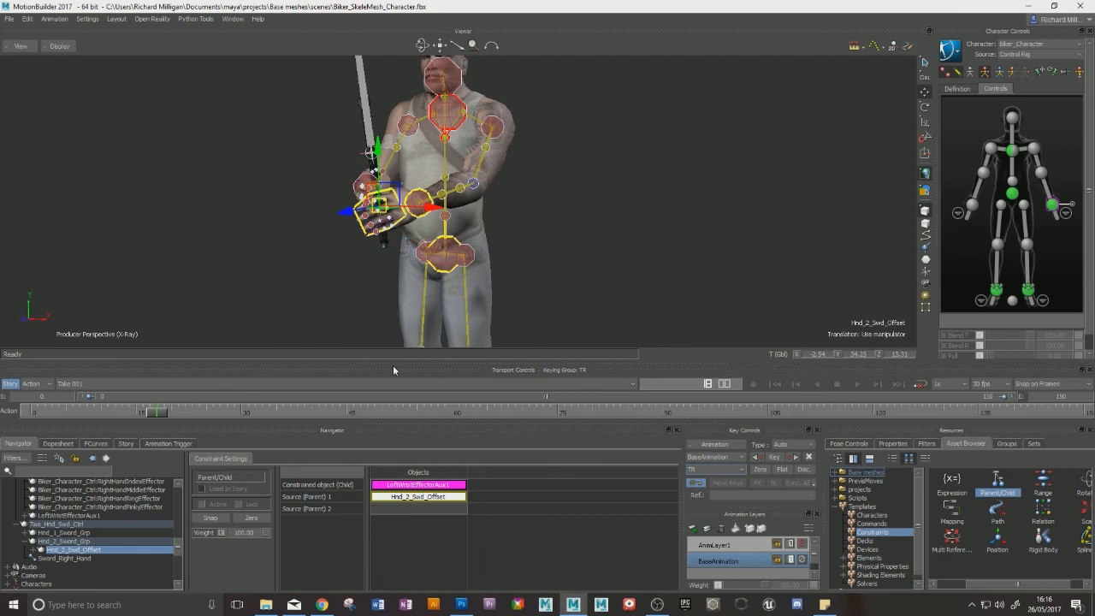
Activate the constraint with Snap, make its weight animatable, and set the weight to 0 just before the two-handed grip frame.
{"action": "left_click", "coordinate": [212, 519]}
{"action": "left_click", "coordinate": [221, 532]}
{"action": "left_click", "coordinate": [154, 416]}
{"action": "left_click_drag", "start_coordinate": [243, 532], "coordinate": [168, 536]}
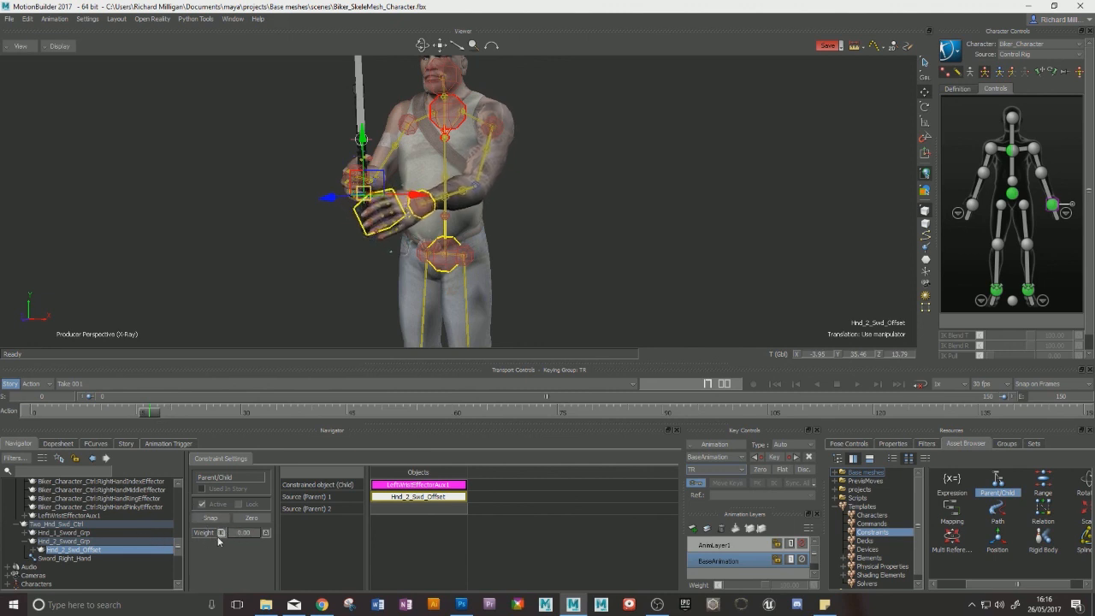
Scrub between frames 4 and 25 in normal display to check how the left hand attaches to the sword.
{"action": "mouse_move", "coordinate": [141, 416]}
{"action": "left_mouse_down"}
{"action": "mouse_move", "coordinate": [9, 416]}
{"action": "mouse_move", "coordinate": [60, 416]}
{"action": "left_mouse_up"}
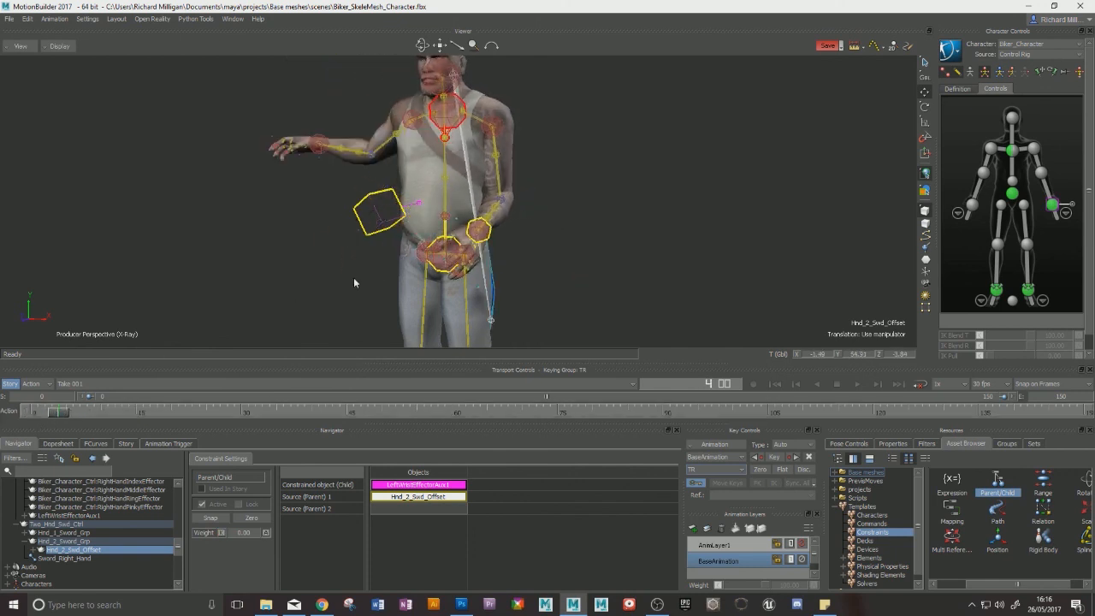
{"action": "scroll", "coordinate": [353, 277], "scroll_direction": "down", "scroll_amount": 2}
{"action": "middle_click_drag", "start_coordinate": [517, 196], "coordinate": [473, 236], "text": "alt"}
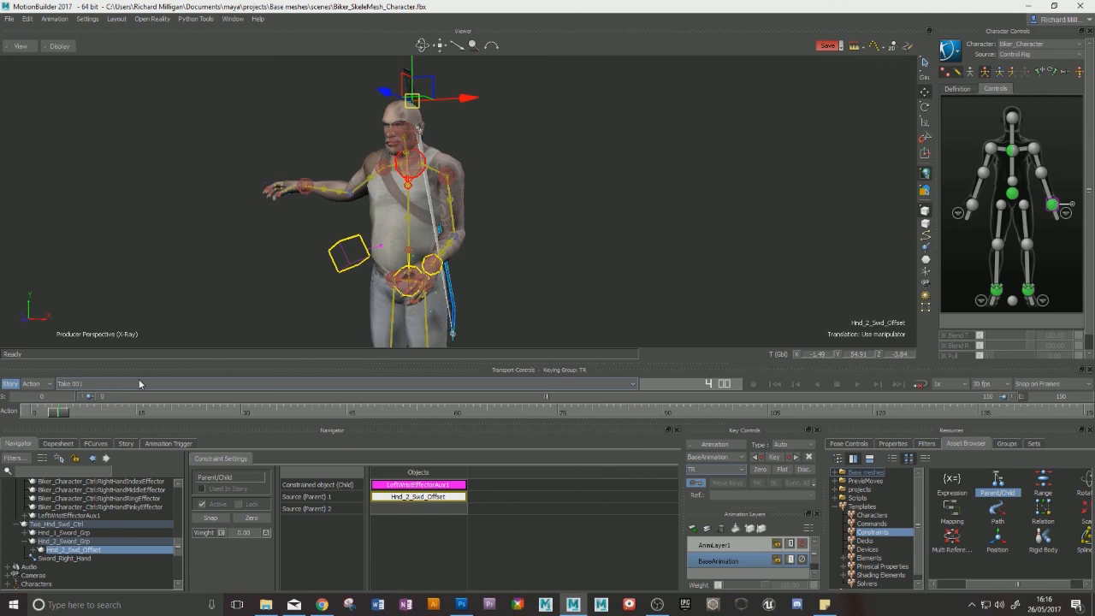
{"action": "key", "text": "ctrl+x"}
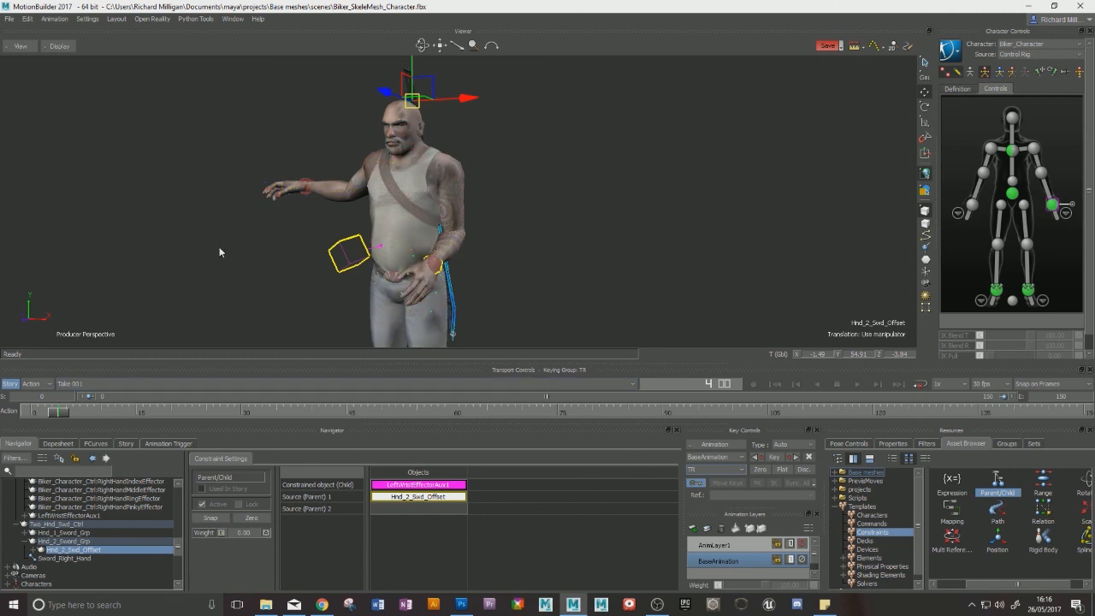
{"action": "left_click_drag", "start_coordinate": [51, 412], "coordinate": [205, 424]}
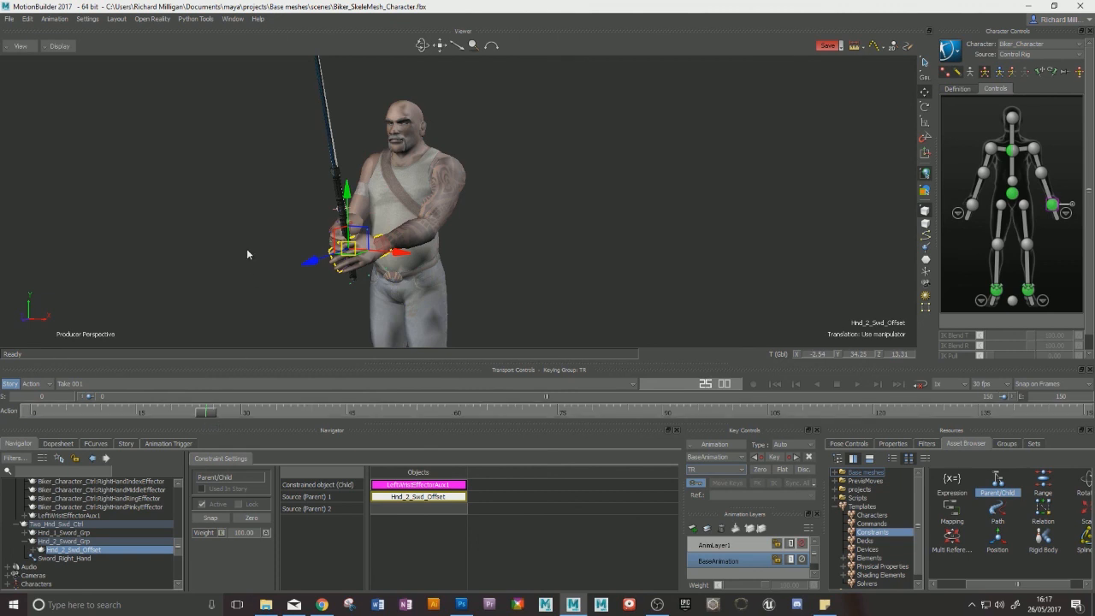
At frame 25, rotate the right elbow effector in models-only display to tilt the two-handed sword forward and down.
{"action": "scroll", "coordinate": [247, 239], "scroll_direction": "up", "scroll_amount": 4}
{"action": "left_click_drag", "start_coordinate": [248, 238], "coordinate": [376, 223], "text": "alt"}
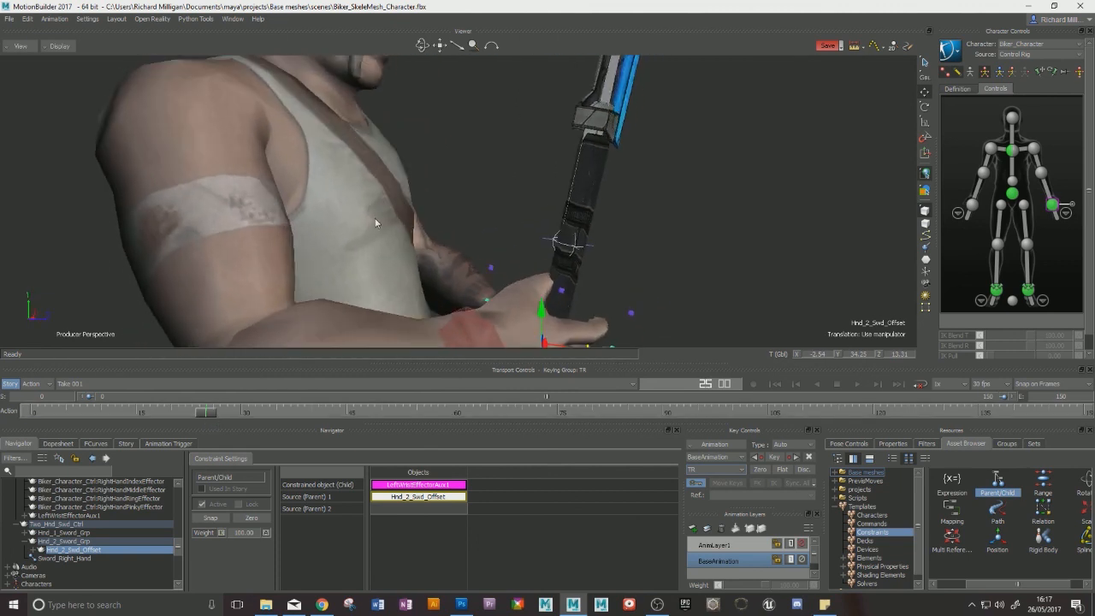
{"action": "scroll", "coordinate": [377, 223], "scroll_direction": "down", "scroll_amount": 3}
{"action": "key", "text": "ctrl+a"}
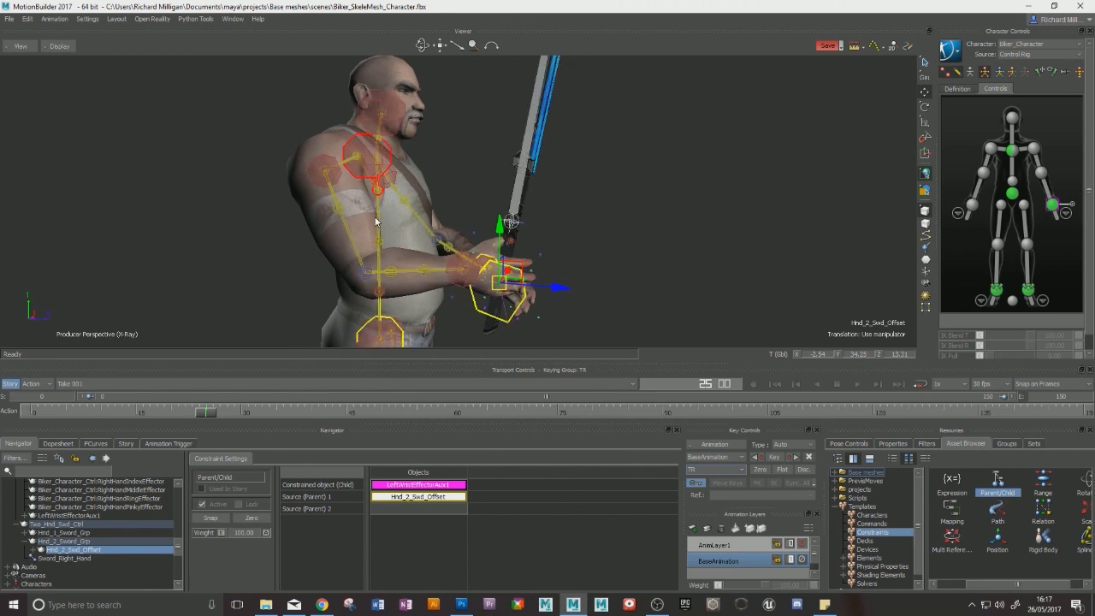
{"action": "left_click", "coordinate": [364, 276]}
{"action": "left_click_drag", "start_coordinate": [365, 276], "coordinate": [411, 229], "text": "alt"}
{"action": "key", "text": "ctrl+a"}
{"action": "key", "text": "ctrl+a"}
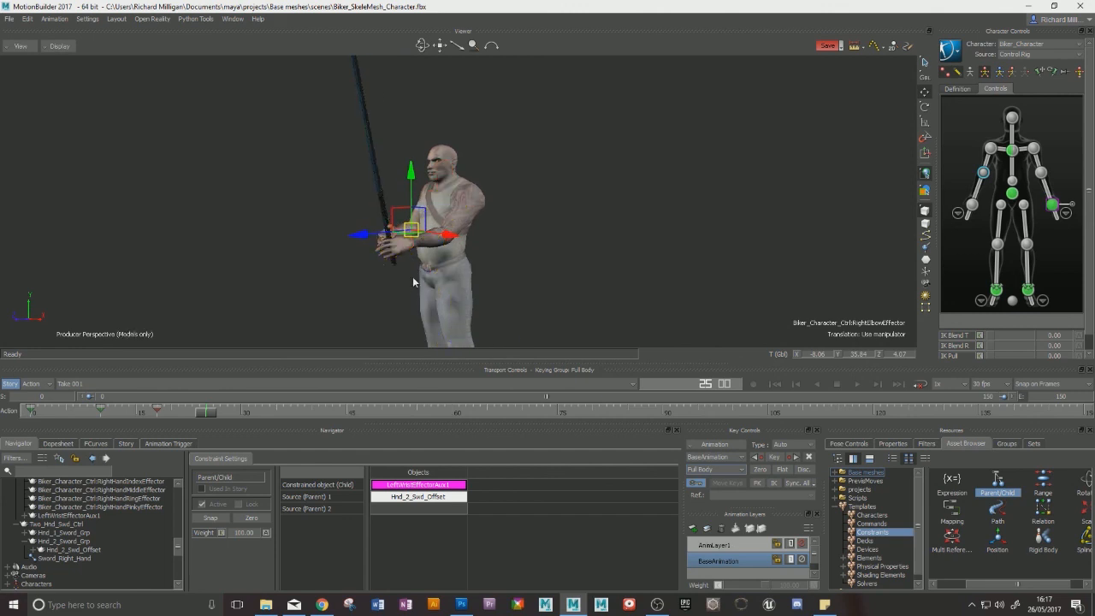
{"action": "scroll", "coordinate": [395, 246], "scroll_direction": "up", "scroll_amount": 3}
{"action": "mouse_move", "coordinate": [422, 257]}
{"action": "middle_mouse_down", "text": "alt"}
{"action": "mouse_move", "coordinate": [438, 239]}
{"action": "mouse_move", "coordinate": [417, 259]}
{"action": "middle_mouse_up", "text": "alt"}
{"action": "key", "text": "r"}
{"action": "left_click_drag", "start_coordinate": [340, 200], "coordinate": [414, 236]}
{"action": "right_click_drag", "start_coordinate": [415, 236], "coordinate": [437, 238], "text": "alt"}
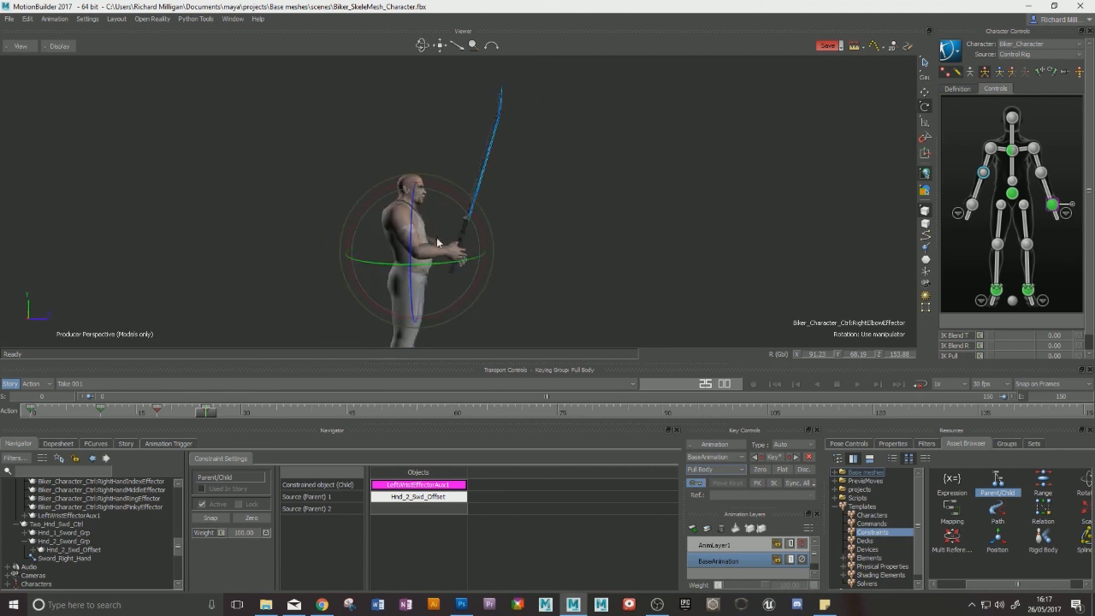
{"action": "left_click_drag", "start_coordinate": [459, 196], "coordinate": [468, 208]}
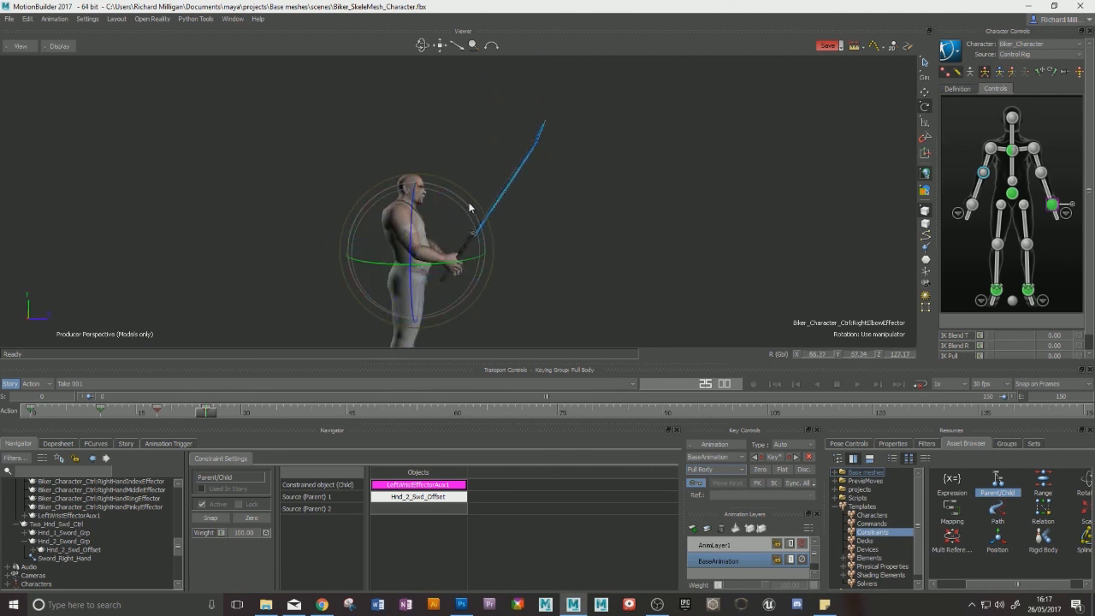